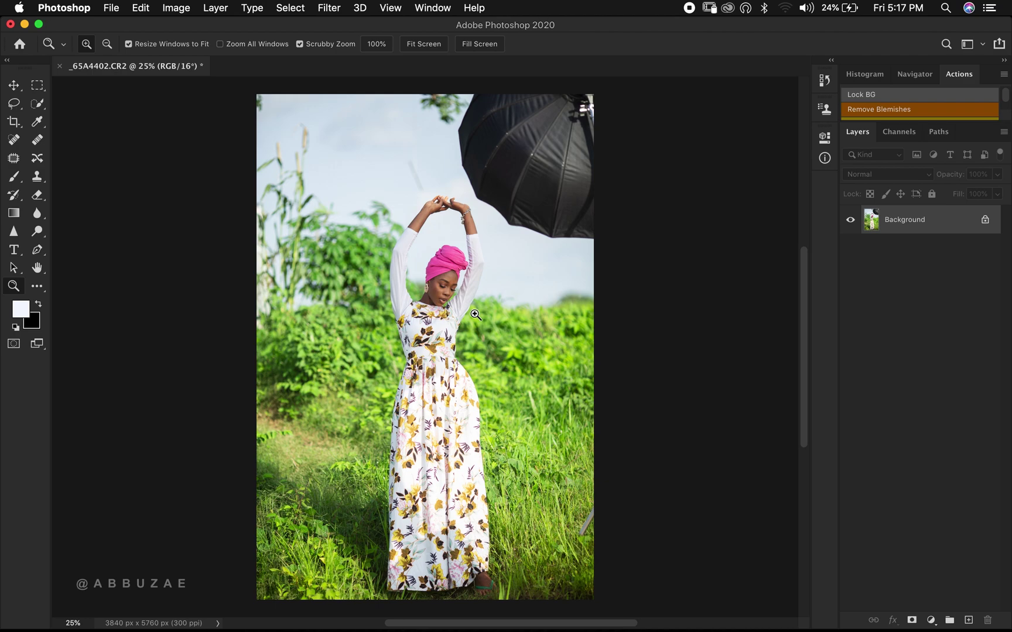
# Duplicate the Background layer and remove the black umbrella from the sky with a lasso selection and Content-Aware fill
pyautogui.press('super+j')
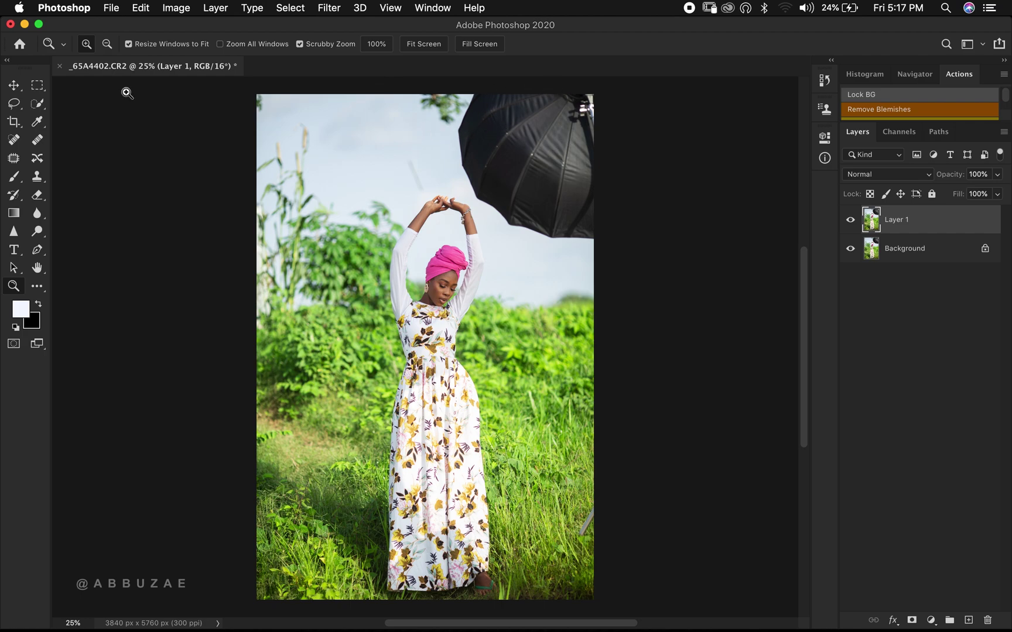
pyautogui.click(13, 104)
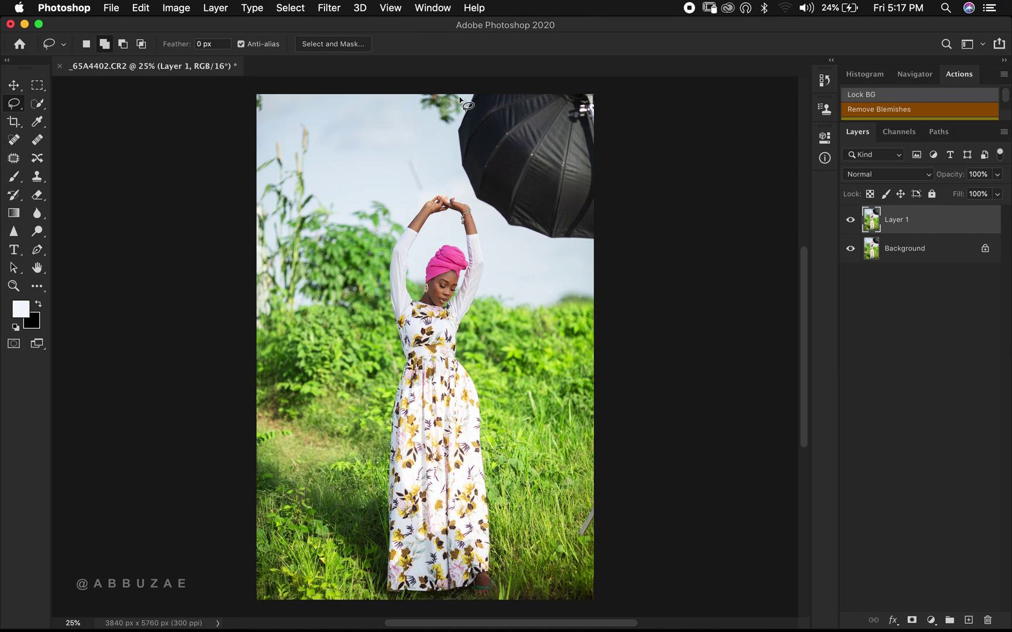
pyautogui.moveTo(469, 87)
pyautogui.mouseDown()
pyautogui.moveTo(448, 137)
pyautogui.moveTo(477, 206)
pyautogui.moveTo(599, 251)
pyautogui.moveTo(648, 83)
pyautogui.moveTo(574, 61)
pyautogui.moveTo(451, 63)
pyautogui.mouseUp()
pyautogui.hotkey('shift', 'BackSpace')
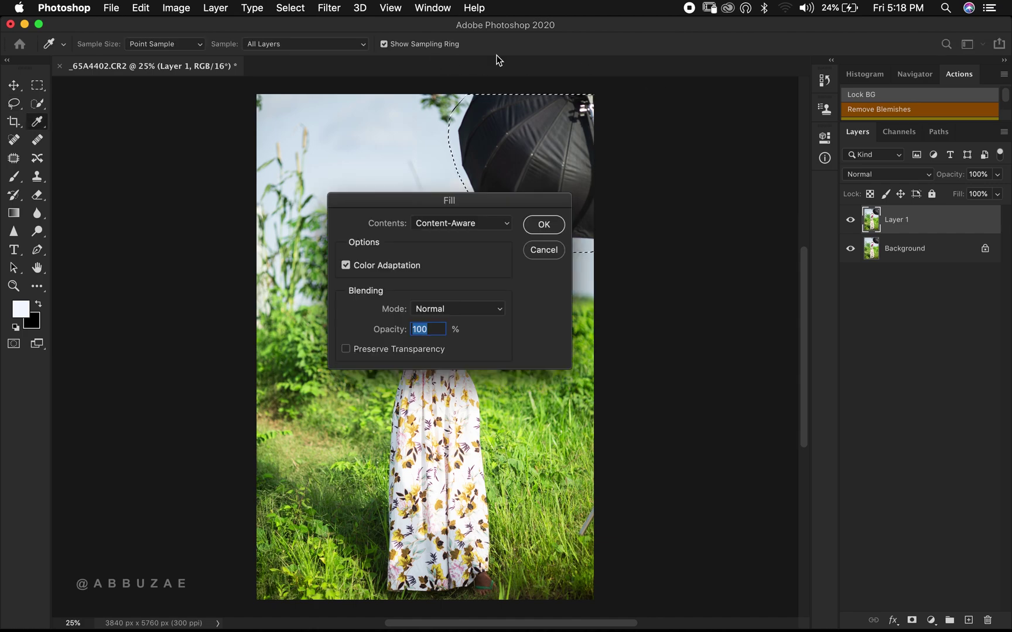
pyautogui.click(544, 224)
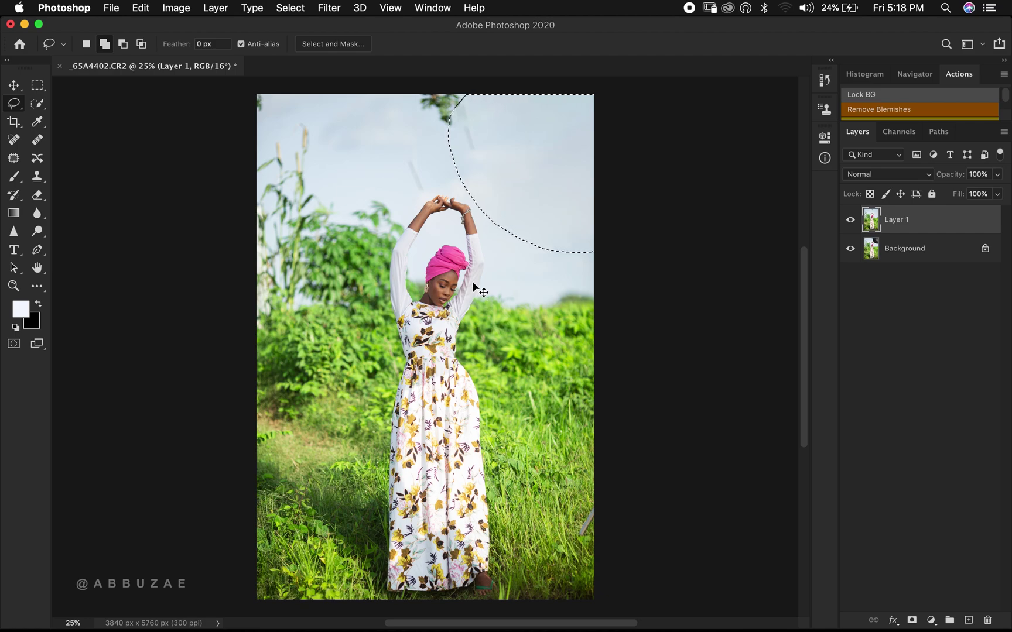
pyautogui.press('super+d')
# Remove the light stand's leg from the grass at the photo's right edge with a Content-Aware fill
pyautogui.moveTo(596, 523)
pyautogui.mouseDown()
pyautogui.moveTo(575, 545)
pyautogui.moveTo(585, 512)
pyautogui.moveTo(607, 495)
pyautogui.mouseUp()
pyautogui.hotkey('shift', 'Delete')
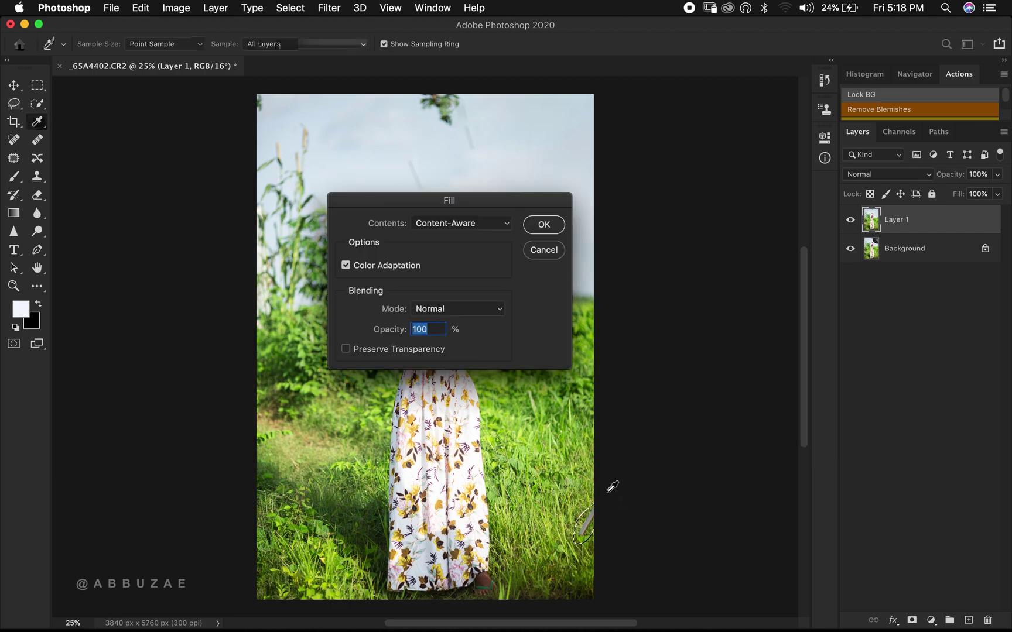
pyautogui.click(550, 227)
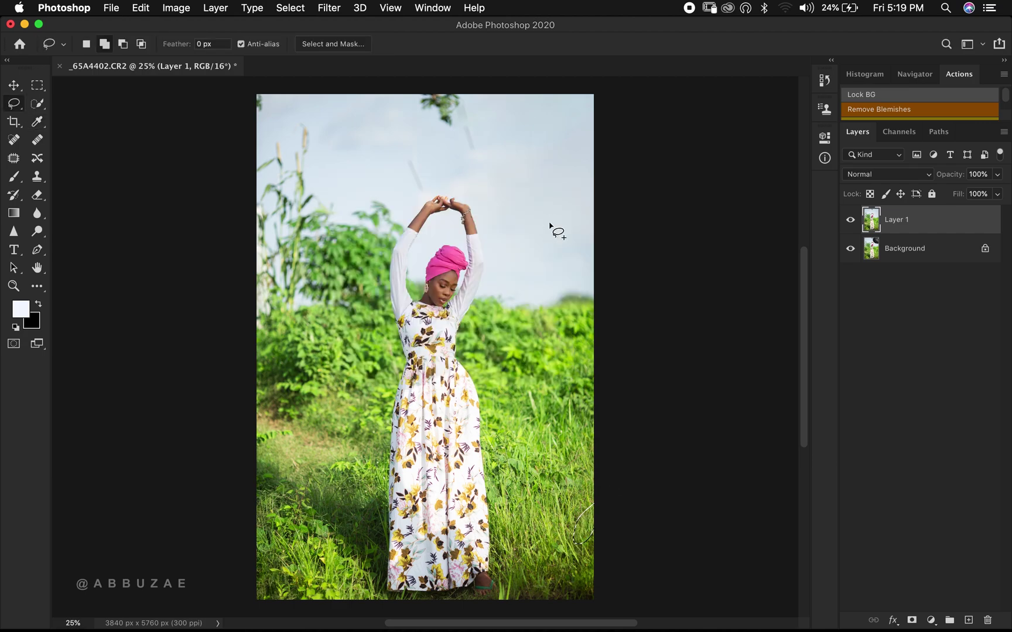
pyautogui.press('super+d')
# Lasso the two dark streaks left in the sky above the woman's hands and remove them with Content-Aware fill
pyautogui.press('z')
pyautogui.moveTo(419, 132); pyautogui.dragTo(483, 141)
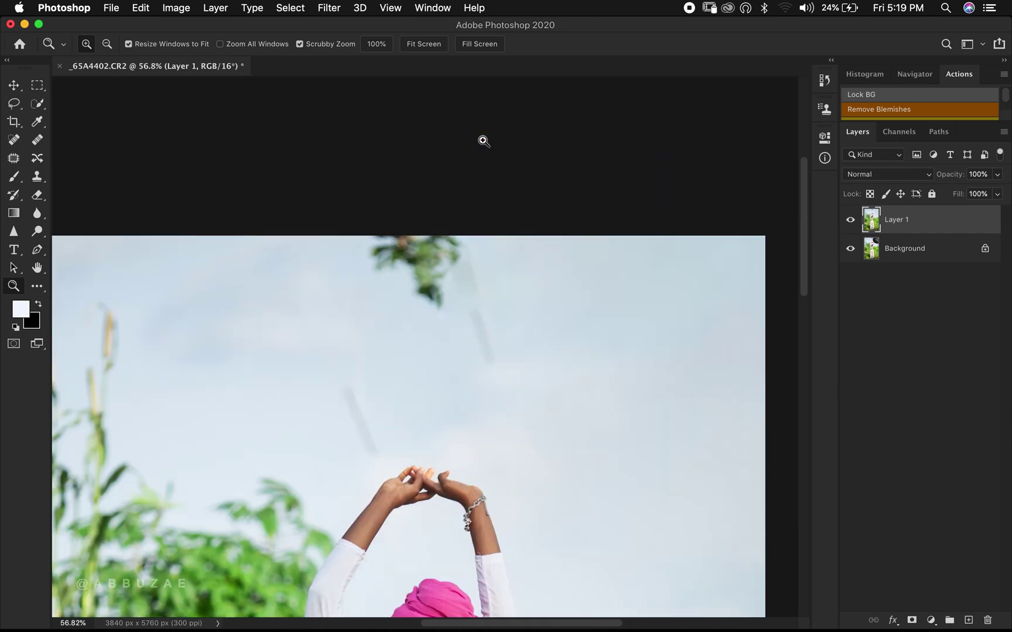
pyautogui.press('l')
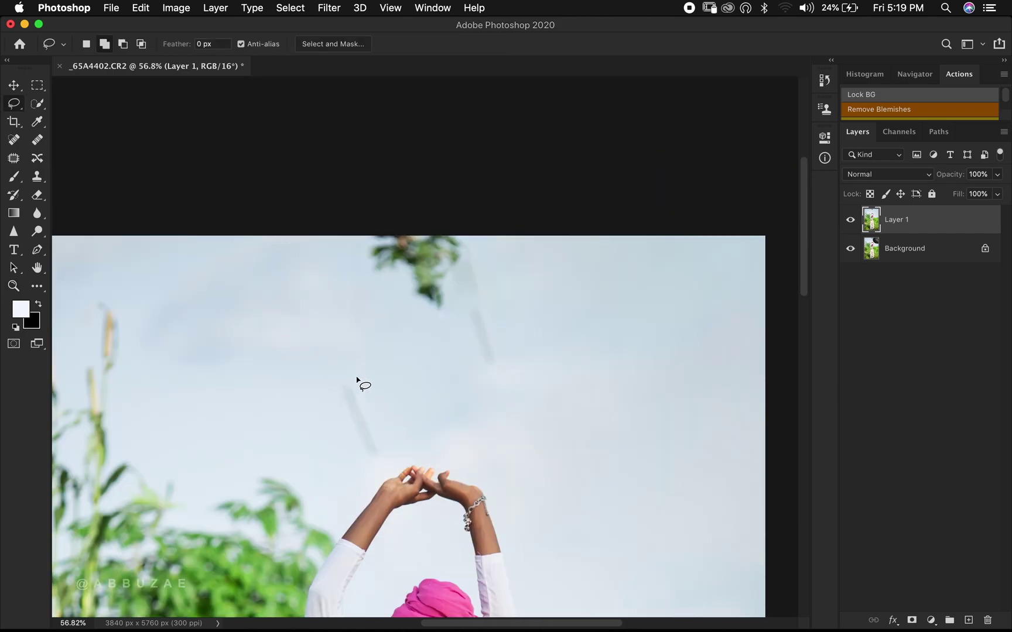
pyautogui.moveTo(351, 373)
pyautogui.mouseDown()
pyautogui.moveTo(383, 441)
pyautogui.moveTo(317, 405)
pyautogui.moveTo(335, 356)
pyautogui.mouseUp()
pyautogui.moveTo(482, 245)
pyautogui.mouseDown()
pyautogui.moveTo(500, 321)
pyautogui.moveTo(460, 289)
pyautogui.moveTo(470, 255)
pyautogui.mouseUp()
pyautogui.hotkey('shift', 'BackSpace')
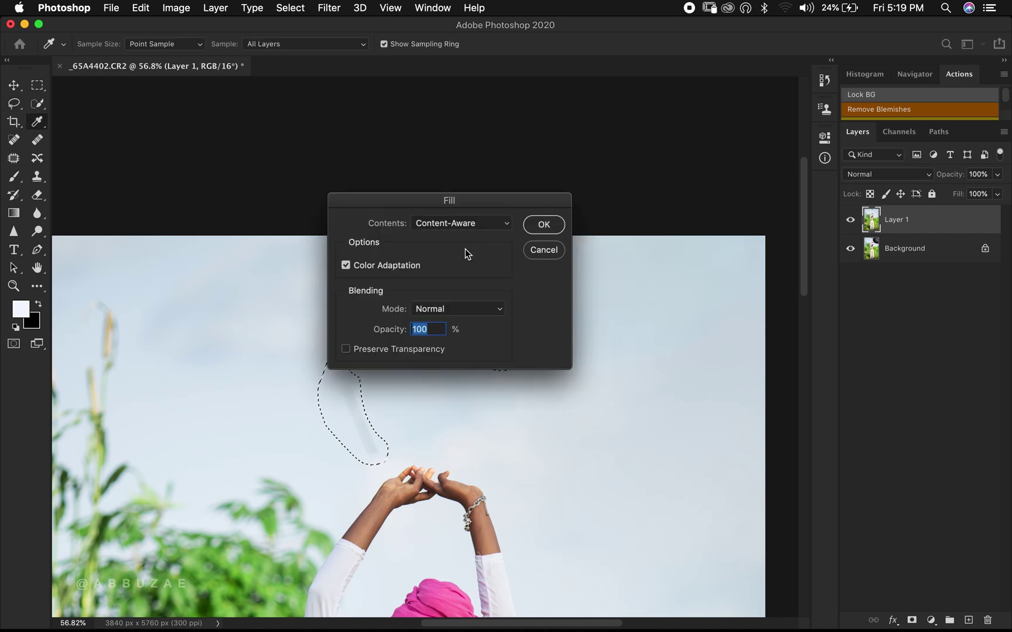
pyautogui.click(544, 224)
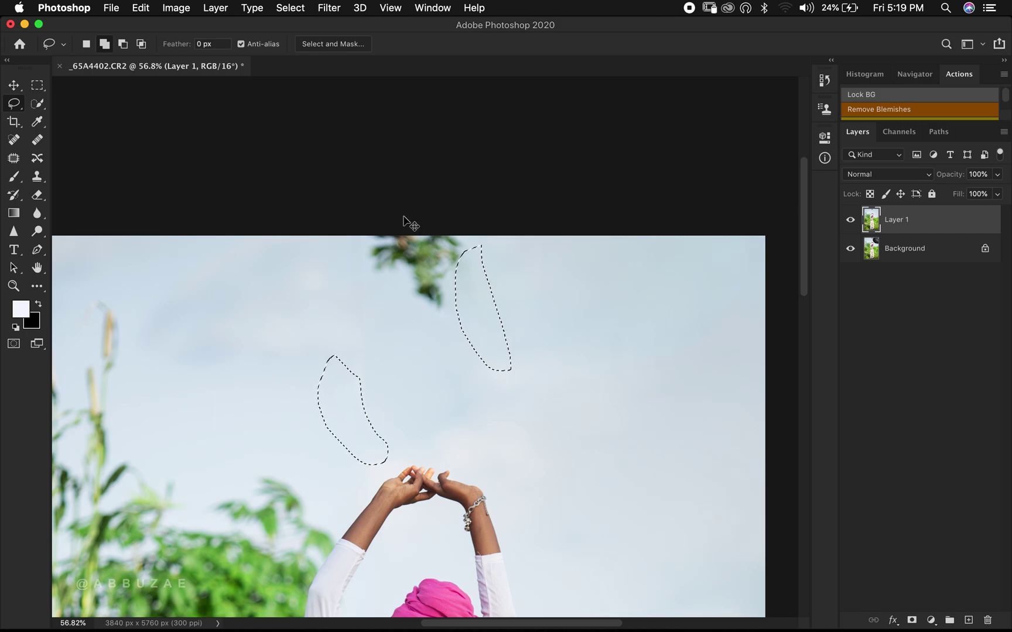
pyautogui.press('z')
pyautogui.click(423, 44)
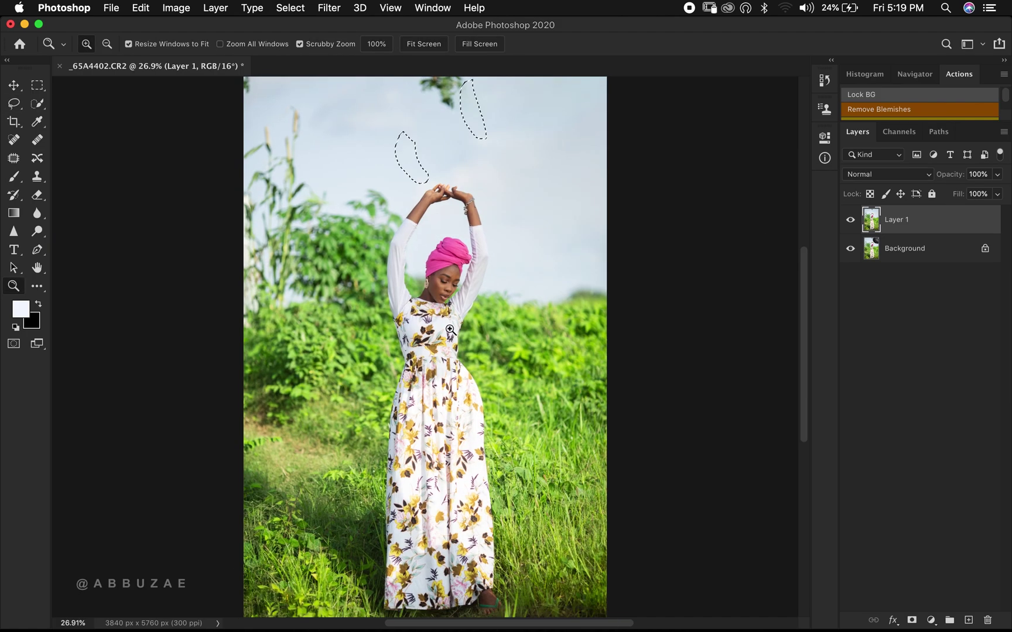
pyautogui.press('super+d')
# Duplicate Layer 1 and select the woman on the copy with Select Subject
pyautogui.press('super+j')
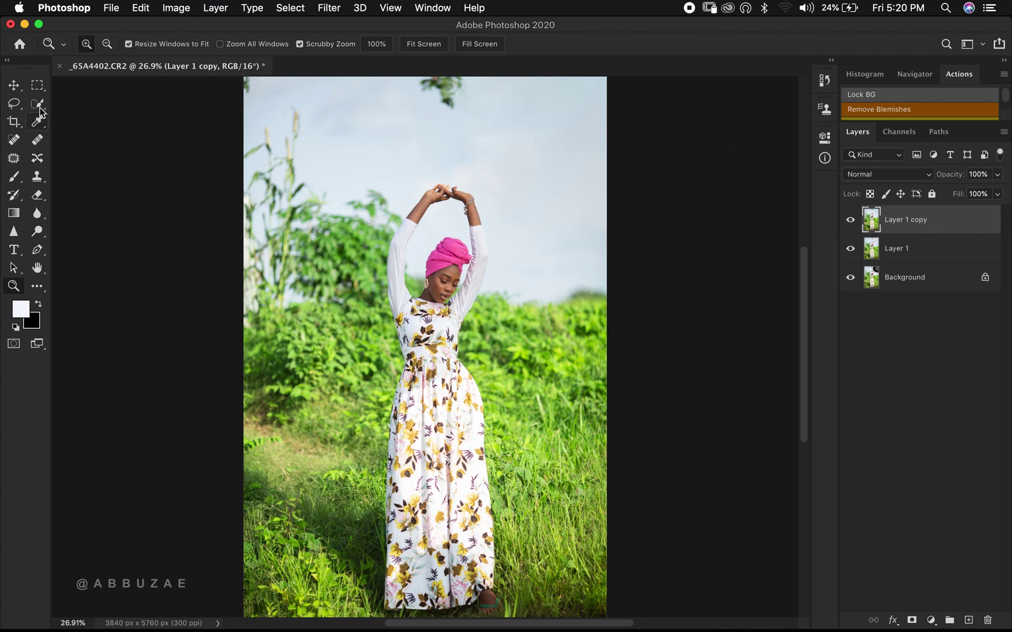
pyautogui.click(39, 106)
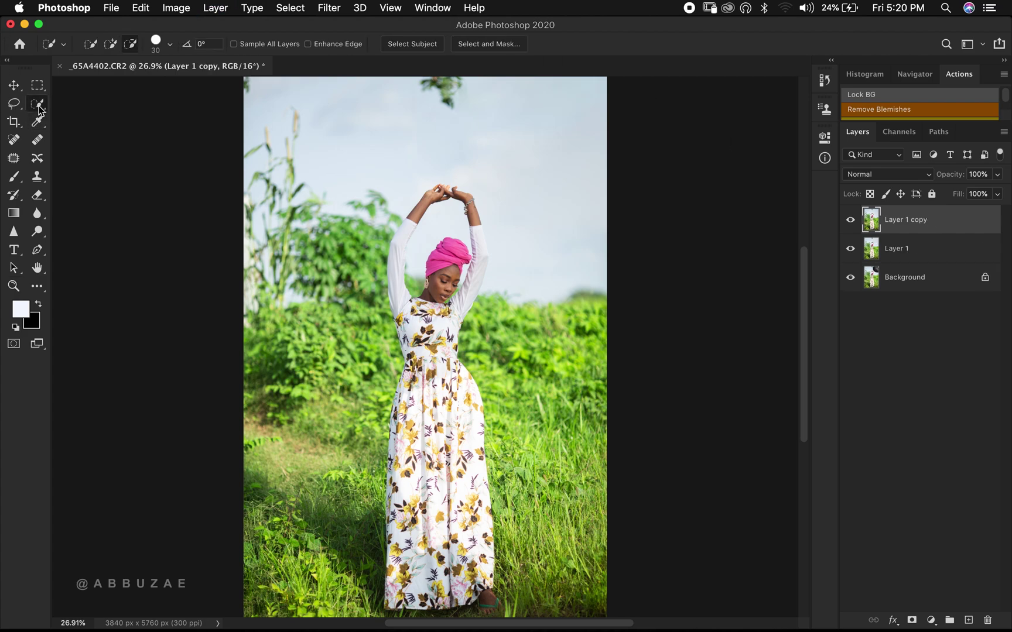
pyautogui.click(437, 46)
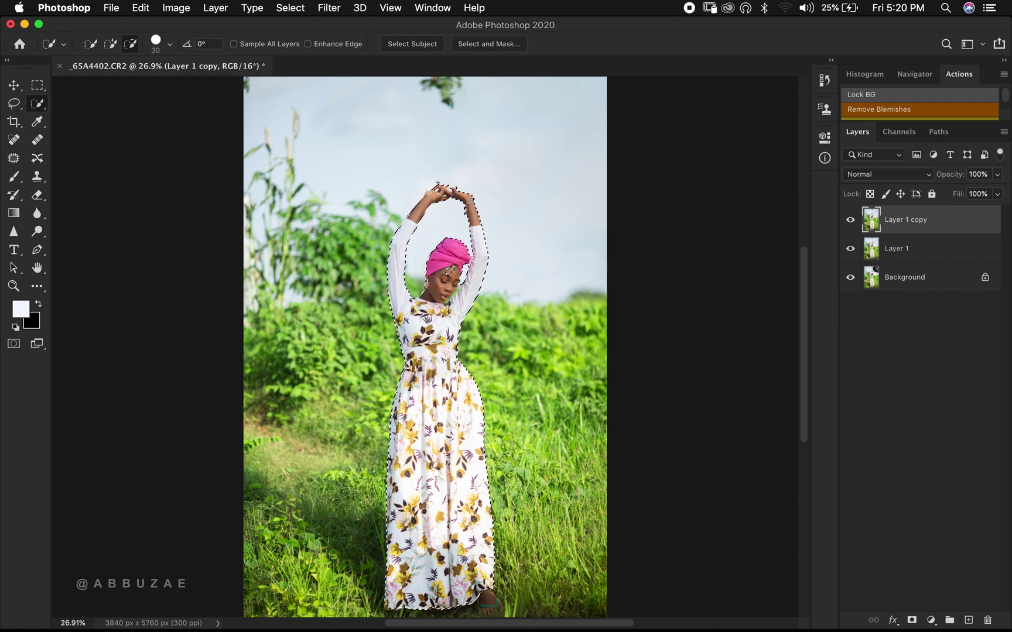
# Add the woman's foot and green sandal to the selection with the Lasso tool
pyautogui.press('z')
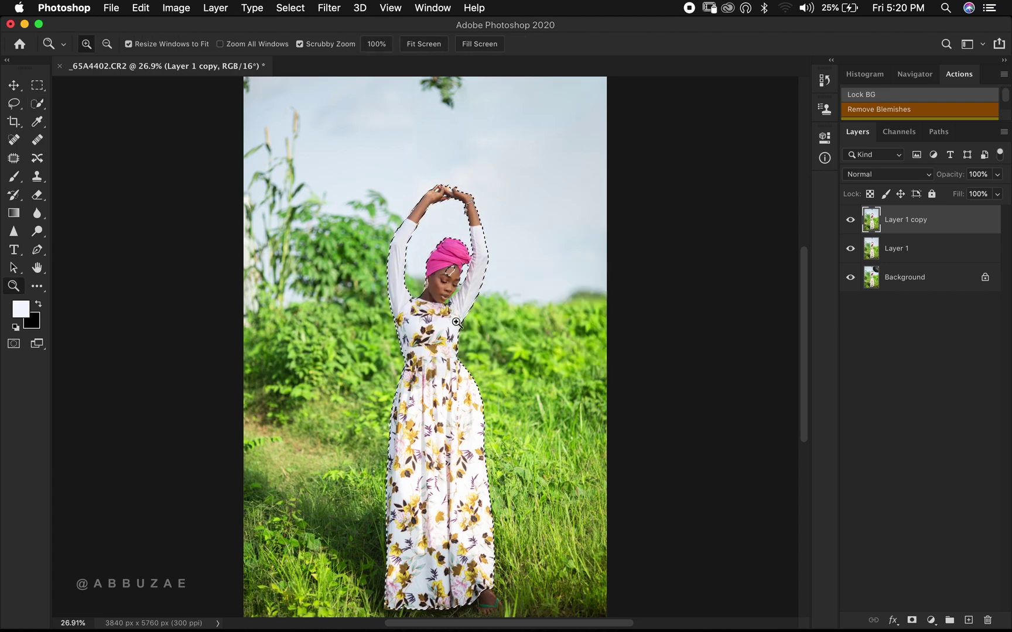
pyautogui.moveTo(496, 608); pyautogui.dragTo(567, 580)
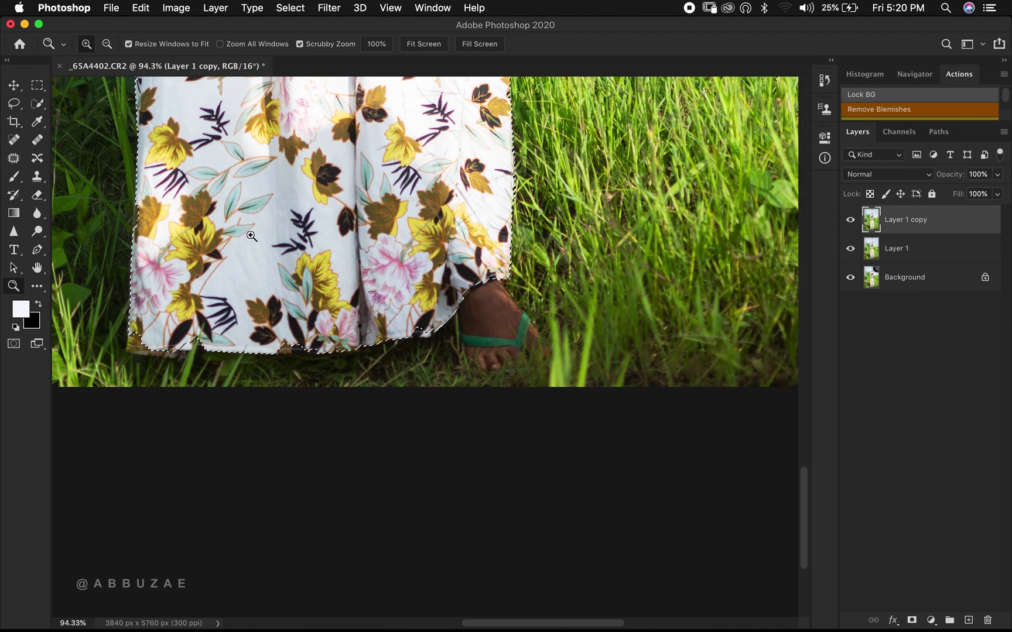
pyautogui.click(14, 103)
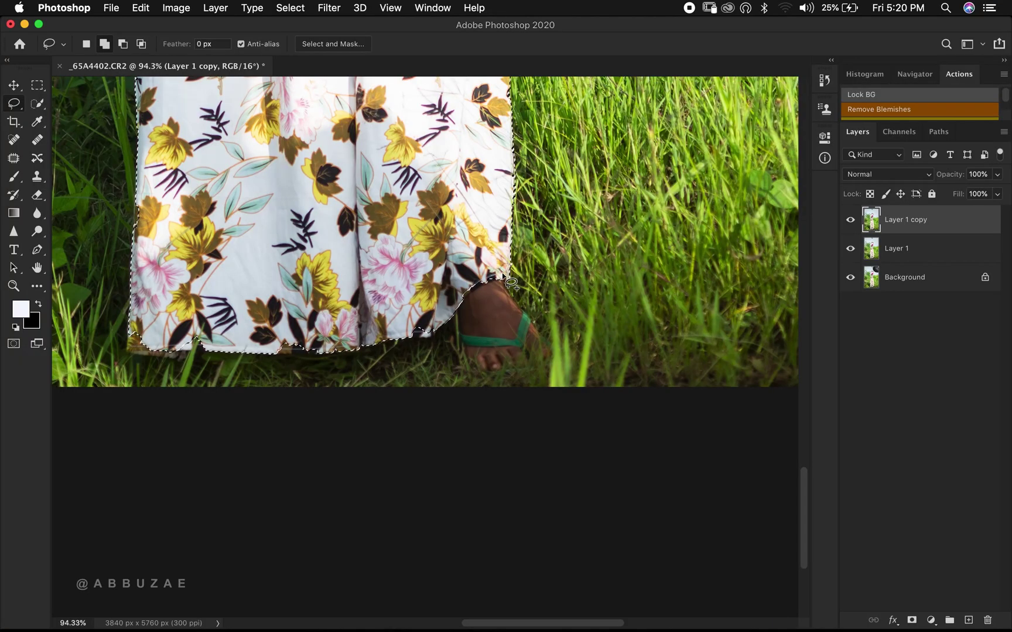
pyautogui.moveTo(509, 283)
pyautogui.mouseDown()
pyautogui.moveTo(555, 346)
pyautogui.moveTo(505, 370)
pyautogui.moveTo(466, 281)
pyautogui.mouseUp()
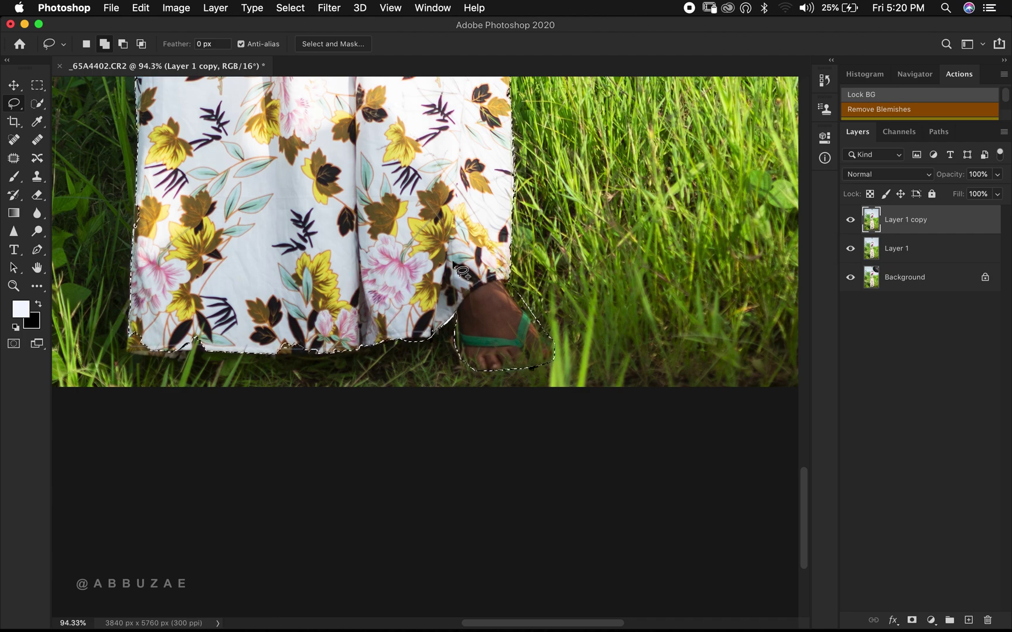
pyautogui.press('z')
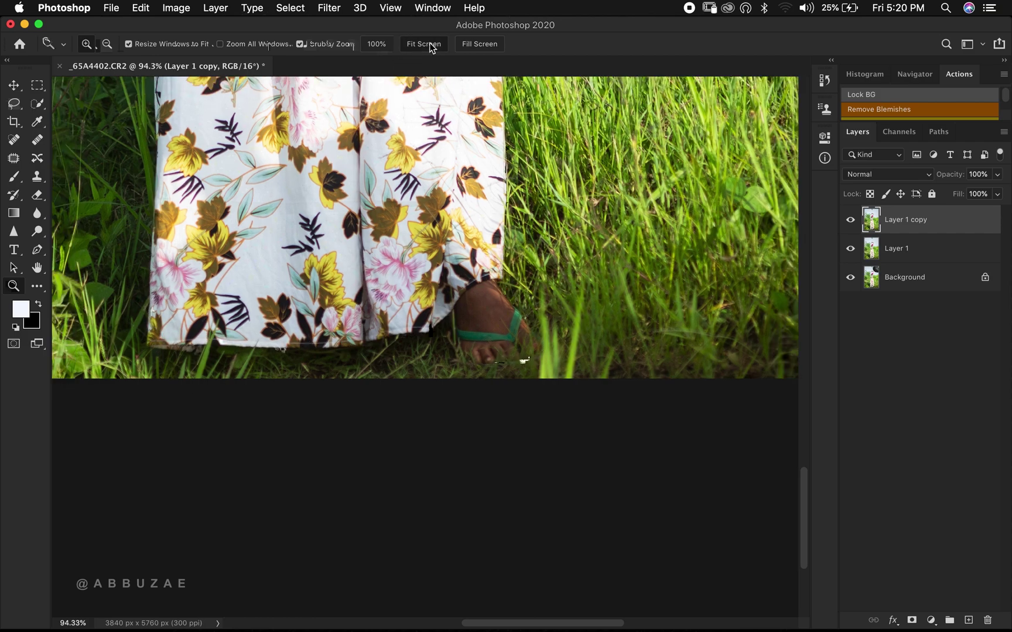
pyautogui.click(424, 44)
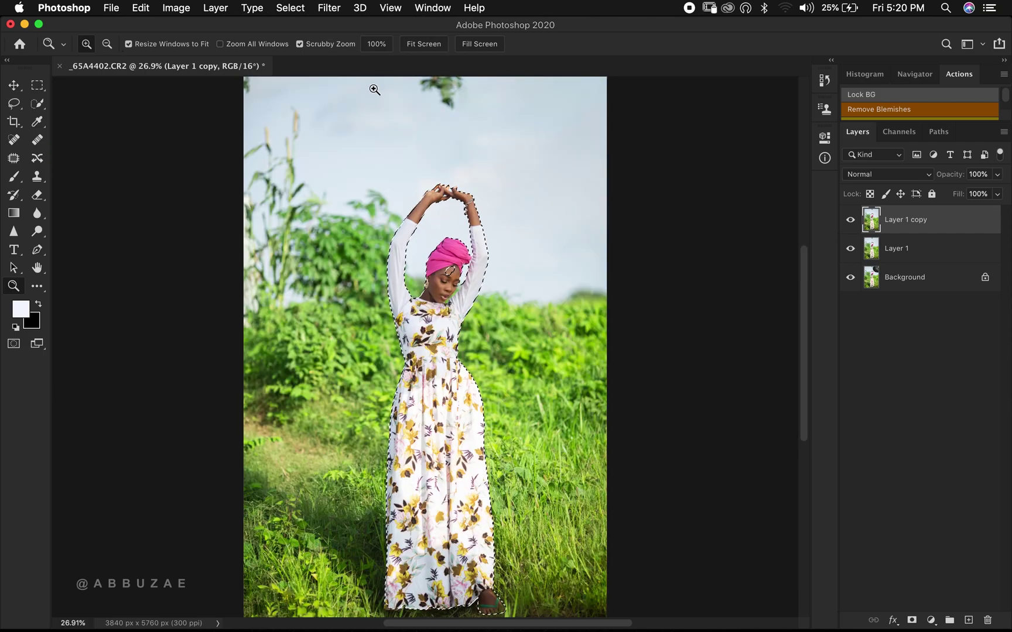
# Add the unselected patch on the woman's forehead to the selection with the Lasso tool
pyautogui.moveTo(508, 264); pyautogui.dragTo(542, 262)
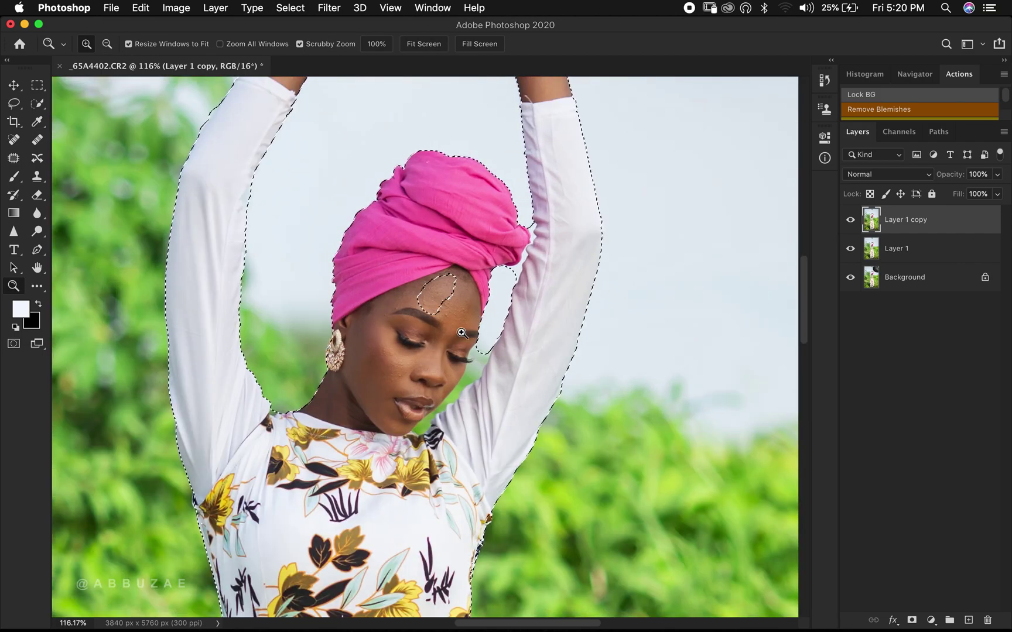
pyautogui.press('l')
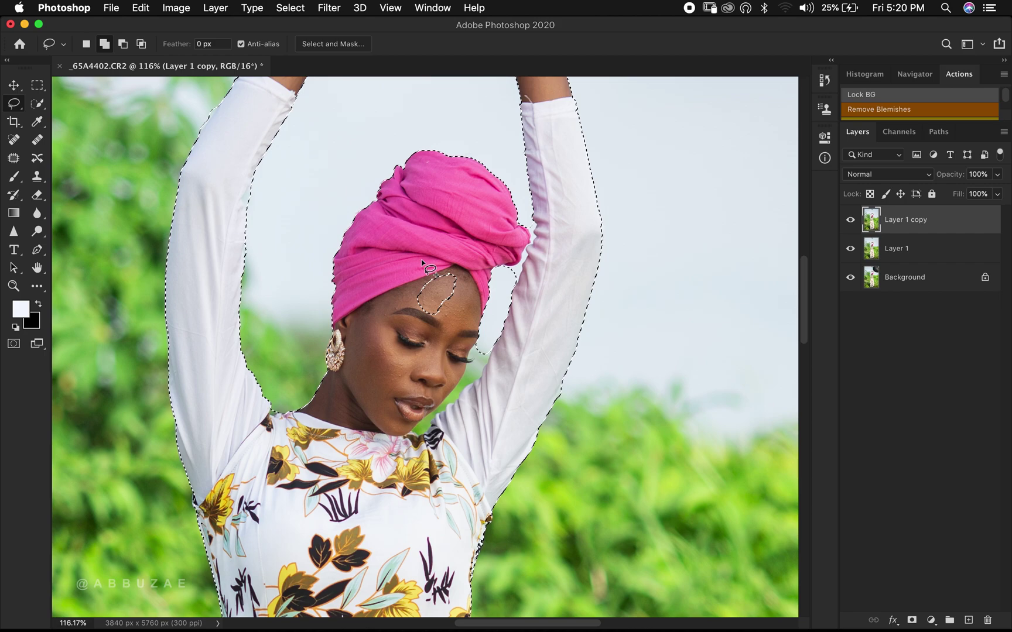
pyautogui.moveTo(432, 259)
pyautogui.mouseDown()
pyautogui.moveTo(411, 322)
pyautogui.moveTo(468, 302)
pyautogui.moveTo(454, 266)
pyautogui.moveTo(434, 261)
pyautogui.mouseUp()
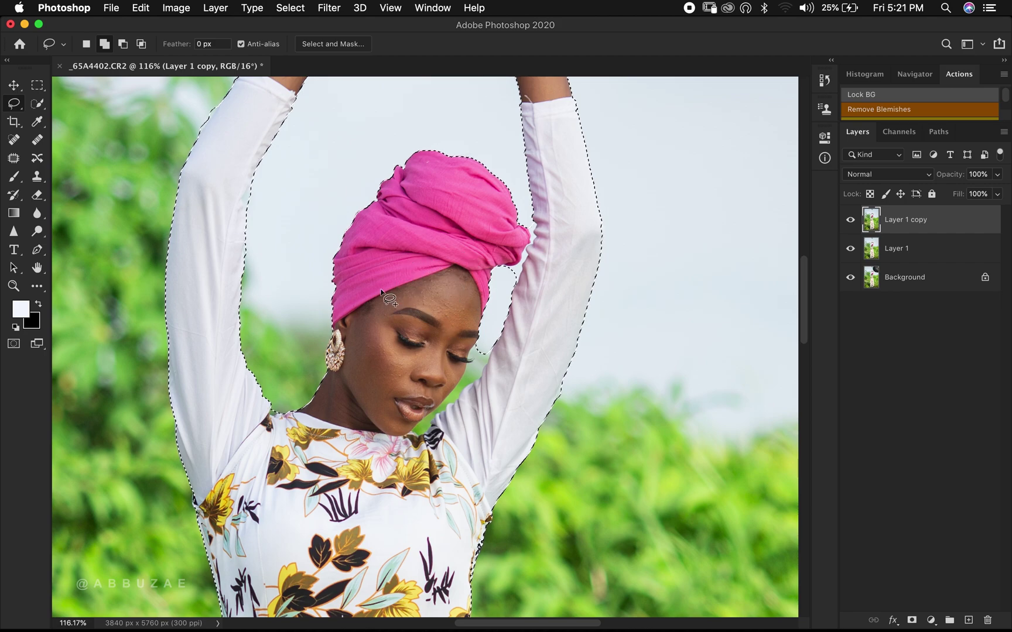
# Add the outer edge of the woman's earring to the selection with the Lasso tool
pyautogui.scroll(6, 262, 210)
pyautogui.hscroll(-3, 262, 209)
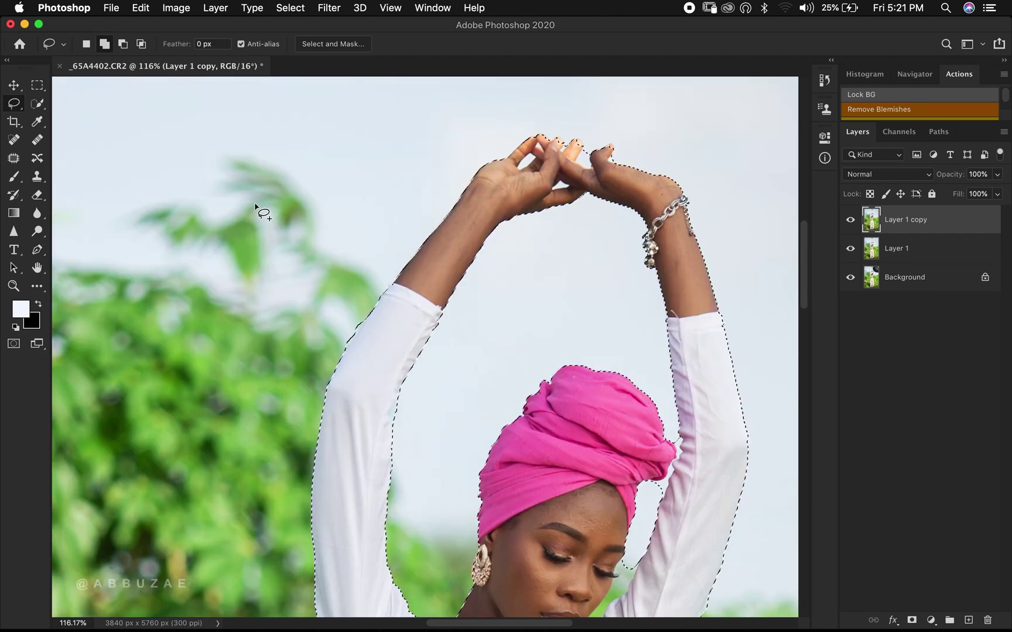
pyautogui.scroll(-2, 258, 209)
pyautogui.scroll(-8, 433, 411)
pyautogui.hscroll(3, 434, 411)
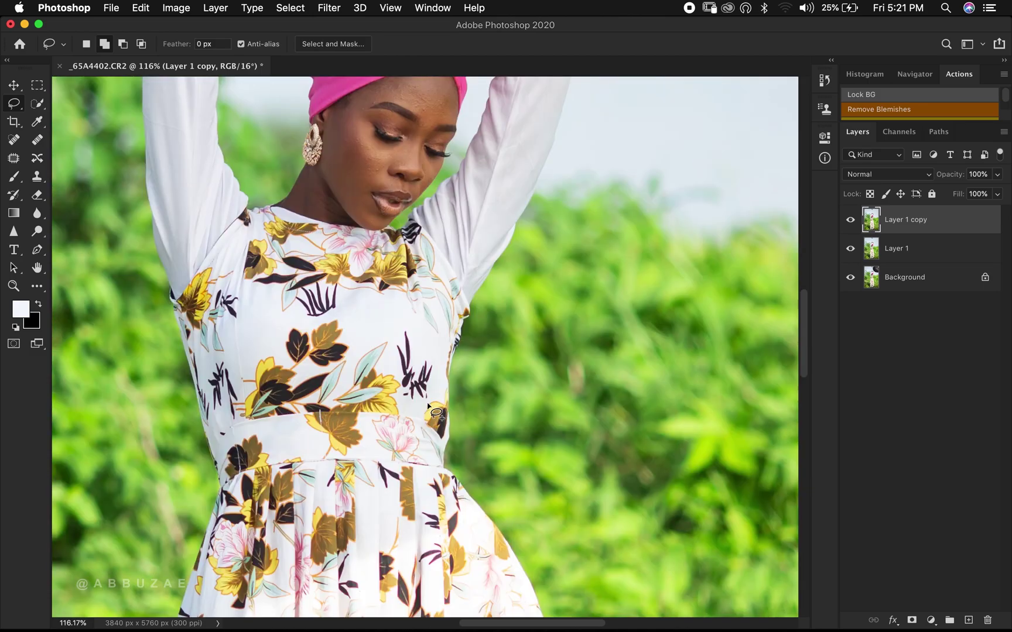
pyautogui.scroll(5, 350, 163)
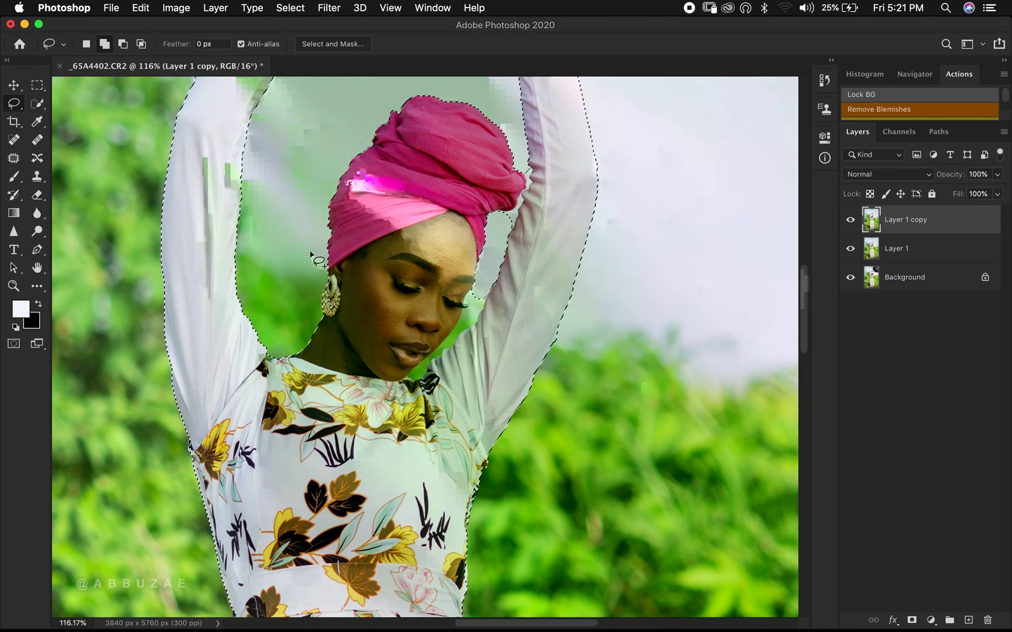
pyautogui.scroll(5, 310, 253)
pyautogui.hscroll(-5, 316, 260)
pyautogui.scroll(2, 316, 260)
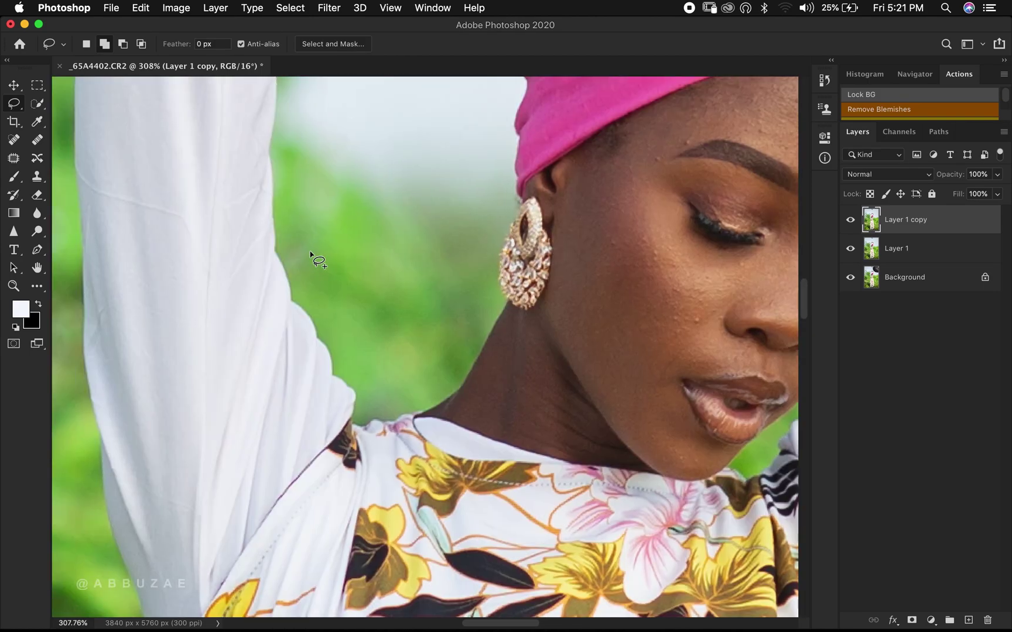
pyautogui.moveTo(521, 204); pyautogui.dragTo(507, 231)
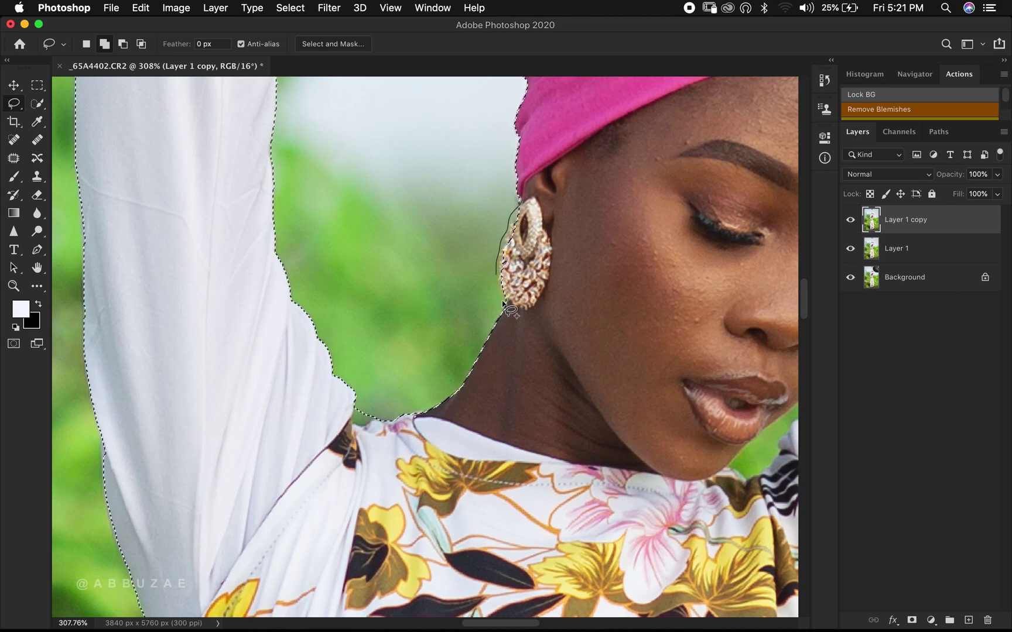
pyautogui.moveTo(510, 312); pyautogui.dragTo(505, 307)
pyautogui.press('z')
pyautogui.click(424, 44)
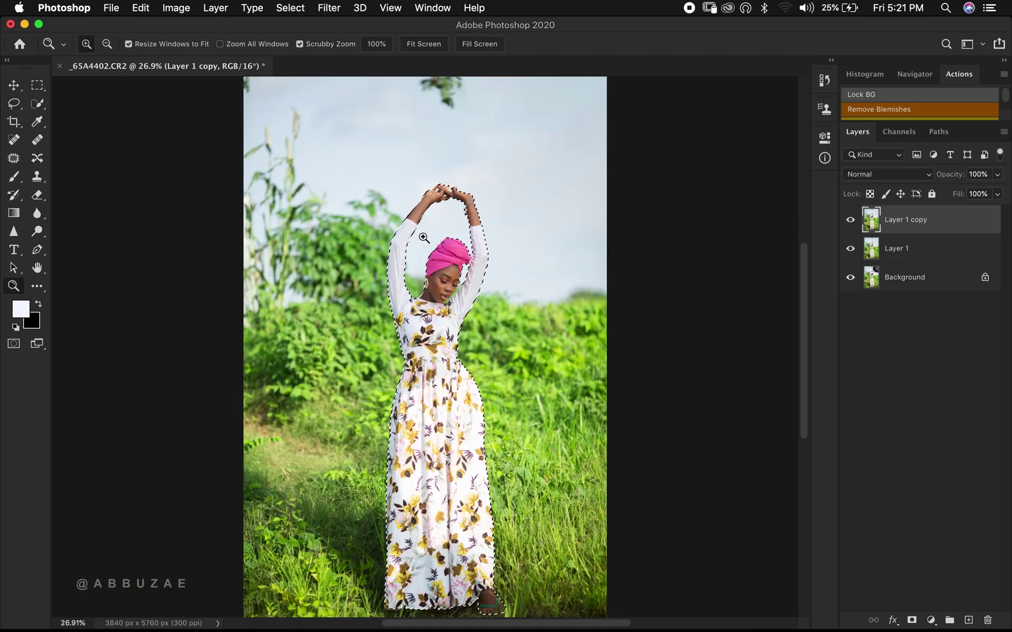
# Check the selection around the woman's head and arms, and add it to Layer 1 copy as a layer mask
pyautogui.moveTo(455, 253); pyautogui.dragTo(558, 285)
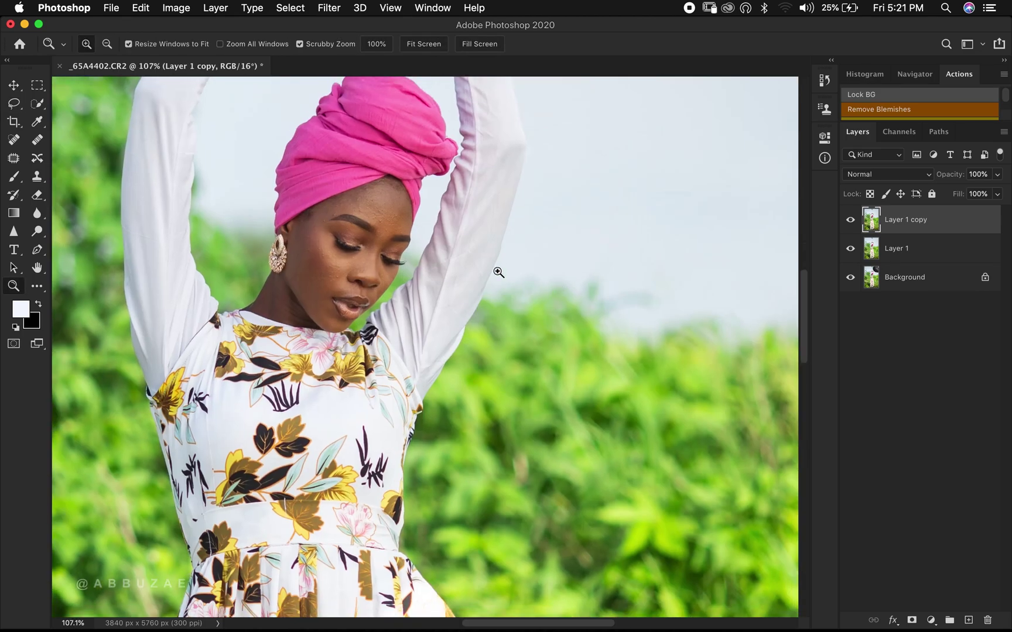
pyautogui.scroll(5, 353, 209)
pyautogui.hscroll(-5, 352, 209)
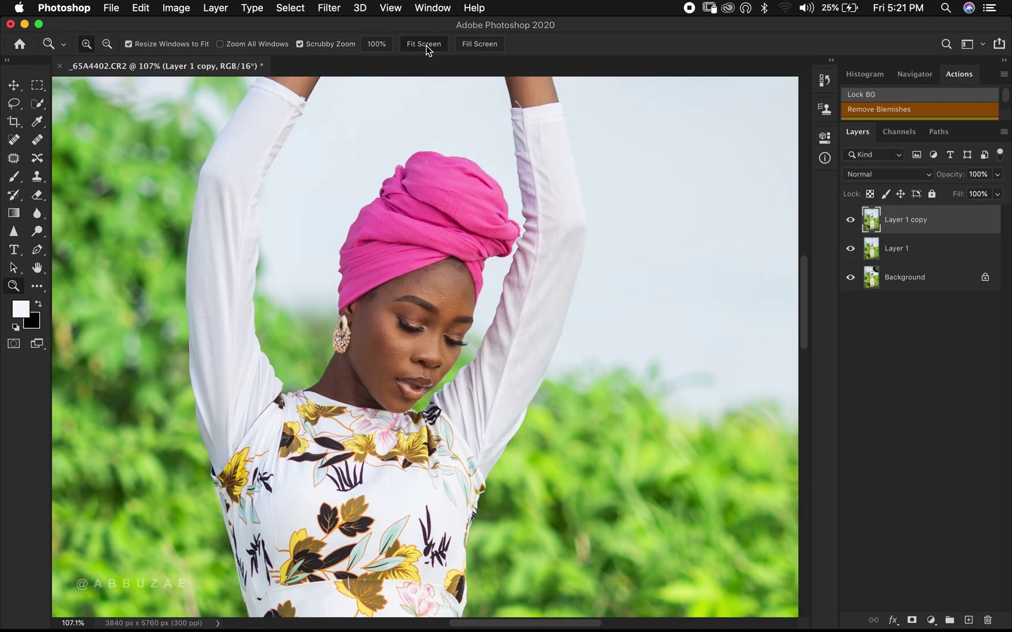
pyautogui.click(426, 46)
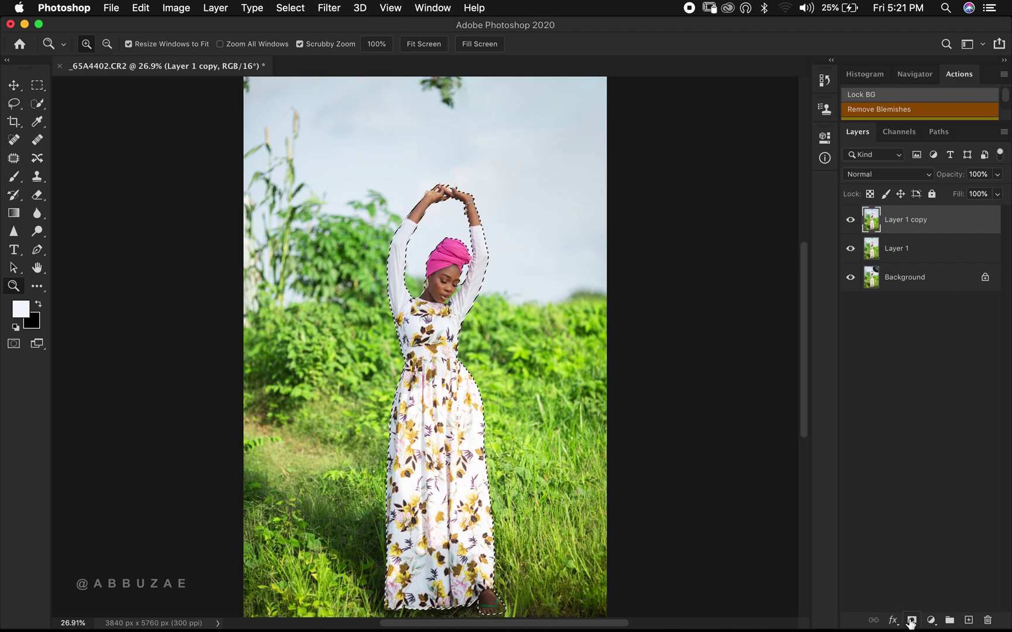
pyautogui.click(910, 621)
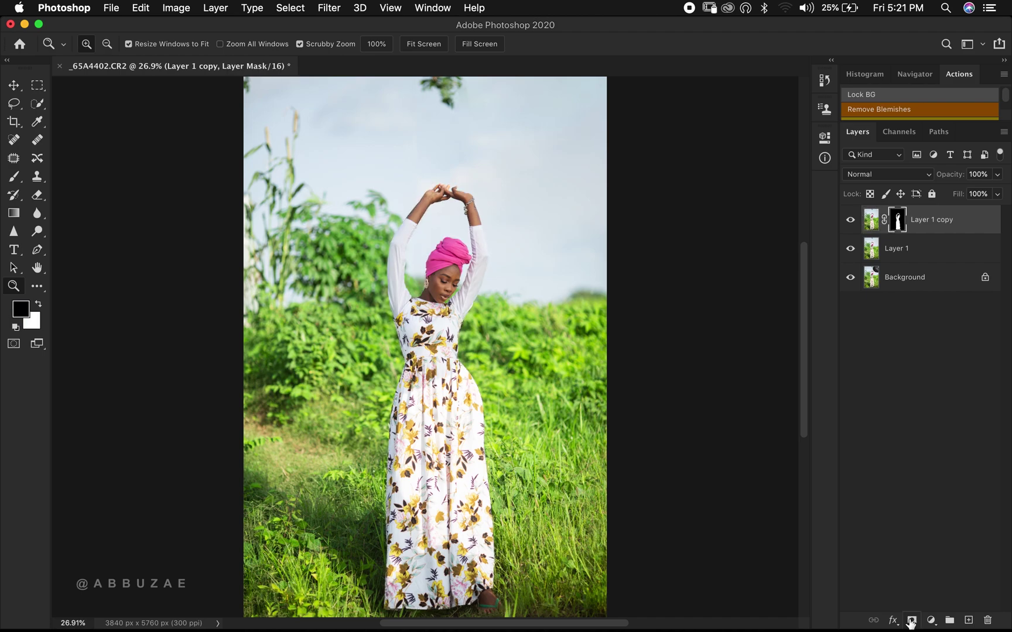
# Examine the masked woman on Layer 1 copy with the other layers hidden, and show all layers again
pyautogui.click(849, 249)
pyautogui.click(850, 278)
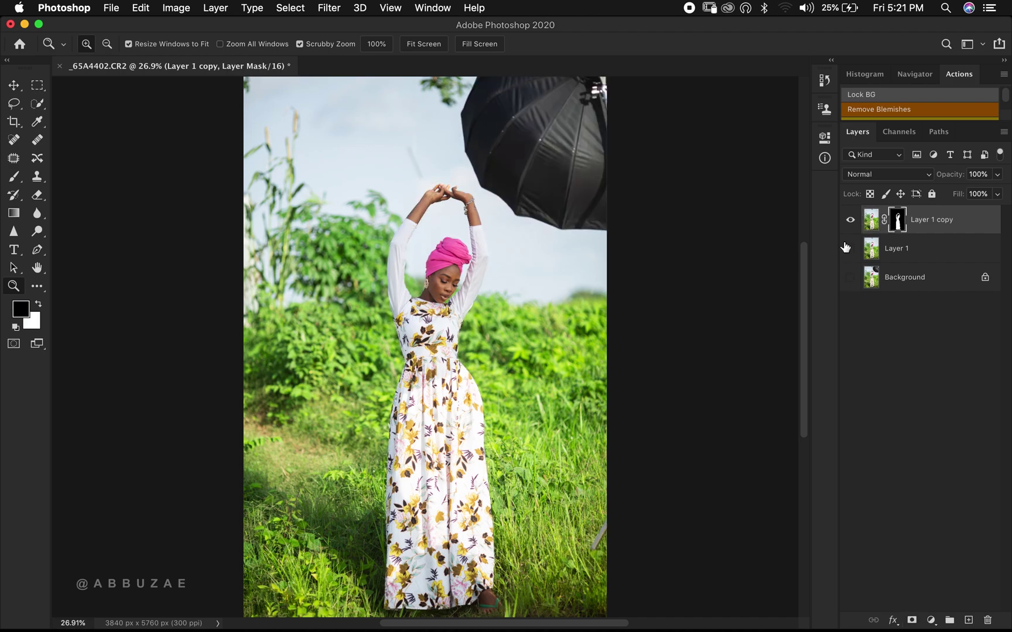
pyautogui.click(850, 223)
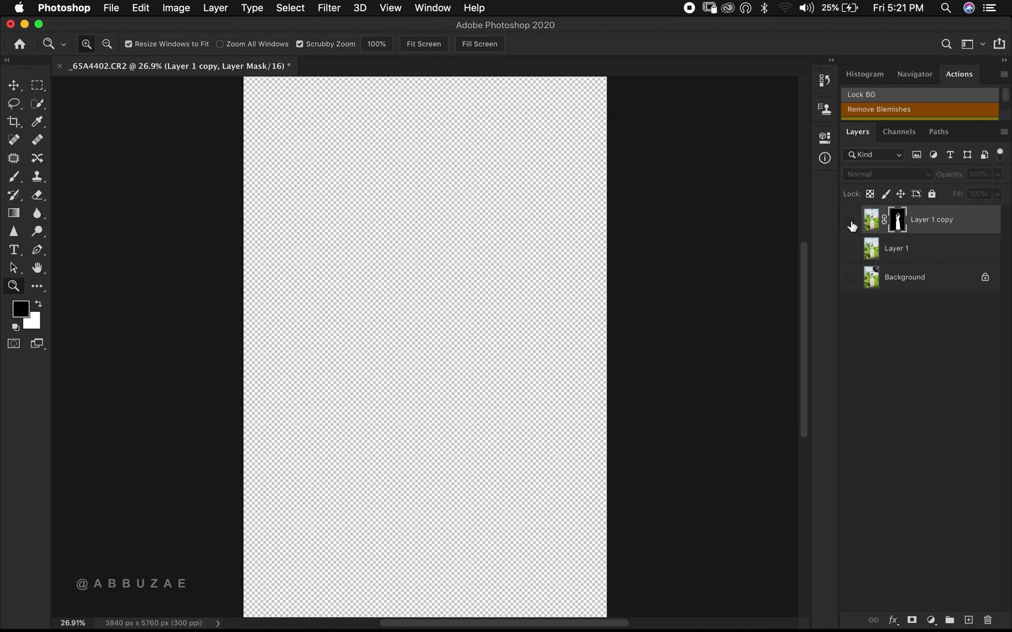
pyautogui.click(850, 221)
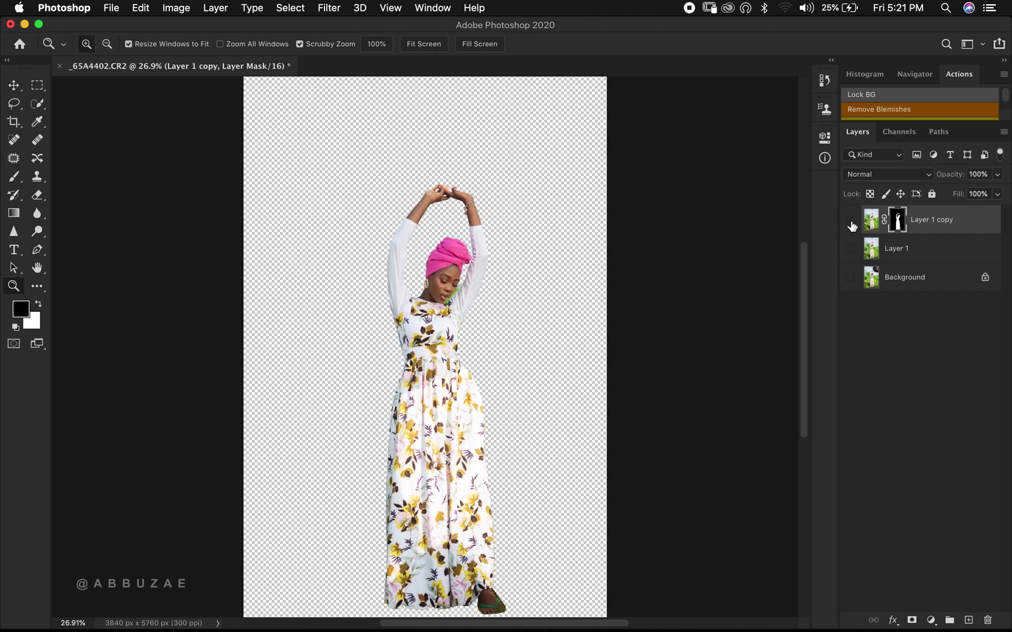
pyautogui.click(851, 222)
pyautogui.click(851, 222)
pyautogui.click(850, 249)
pyautogui.click(850, 277)
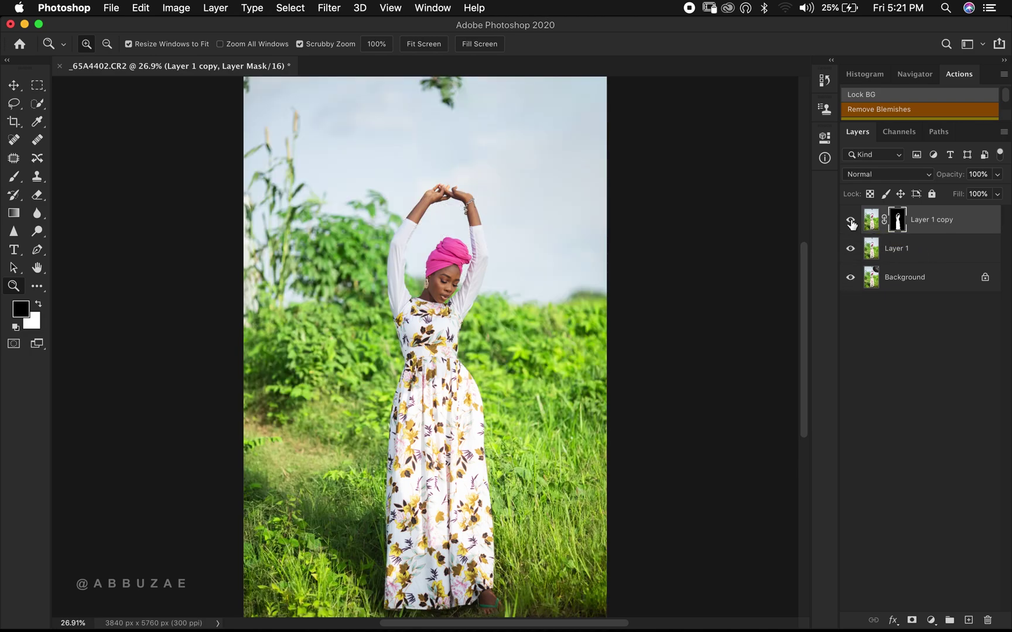
# Select the woman on Layer 1 using the Select Subject command
pyautogui.click(897, 249)
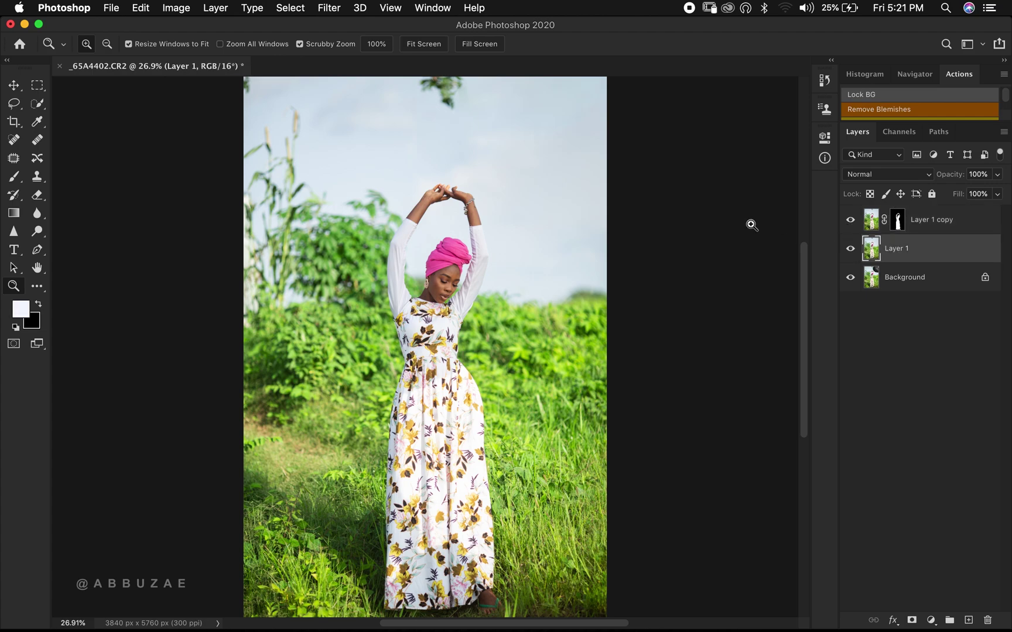
pyautogui.click(37, 103)
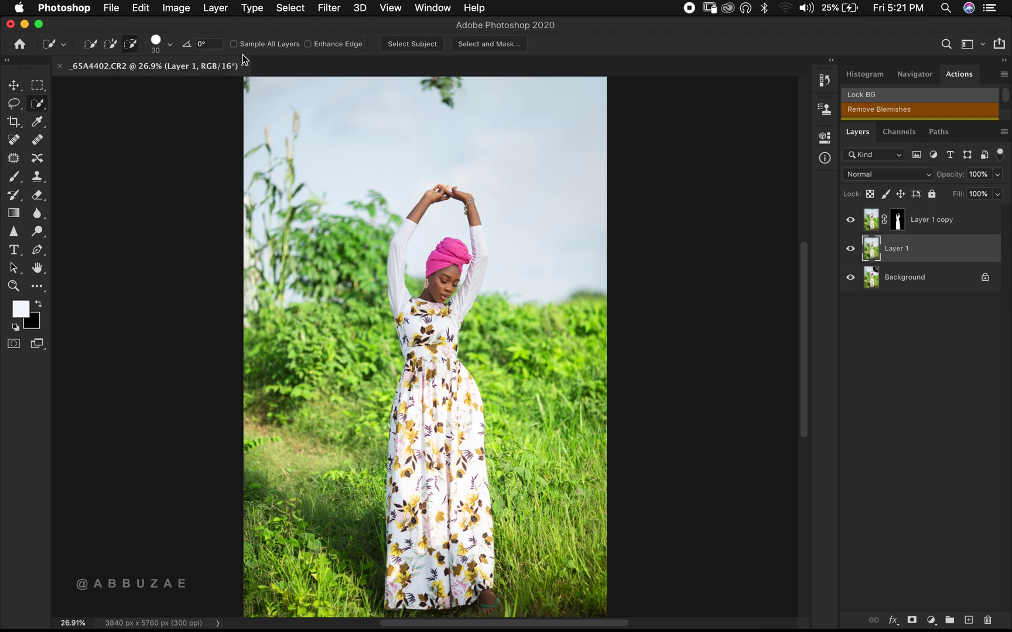
pyautogui.click(411, 45)
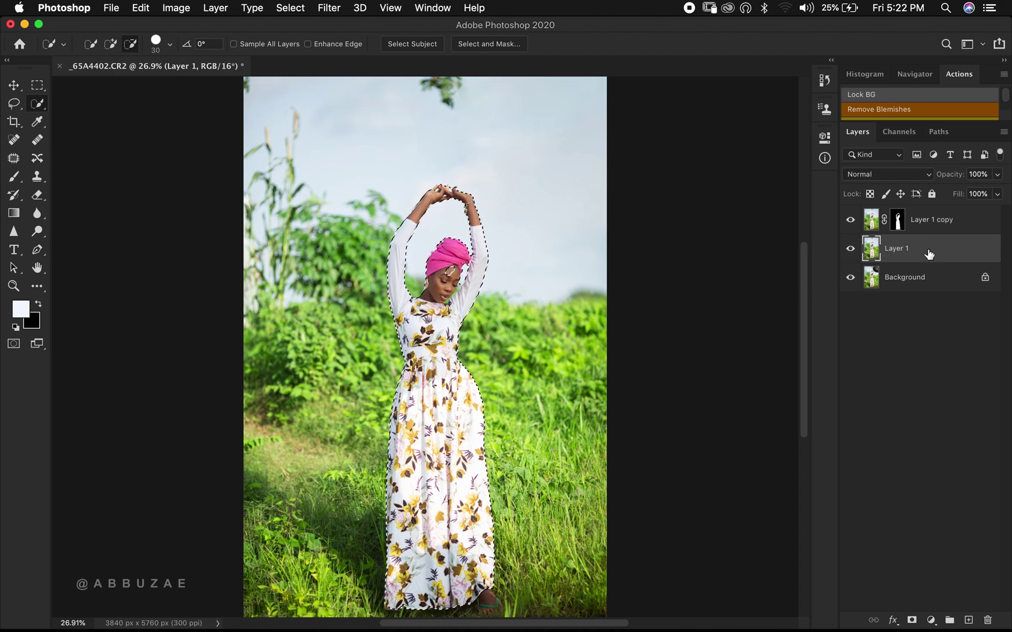
# Try to fix the patch on the woman's forehead by subtracting a Lasso outline around it from the selection
pyautogui.press('z')
pyautogui.click(544, 281)
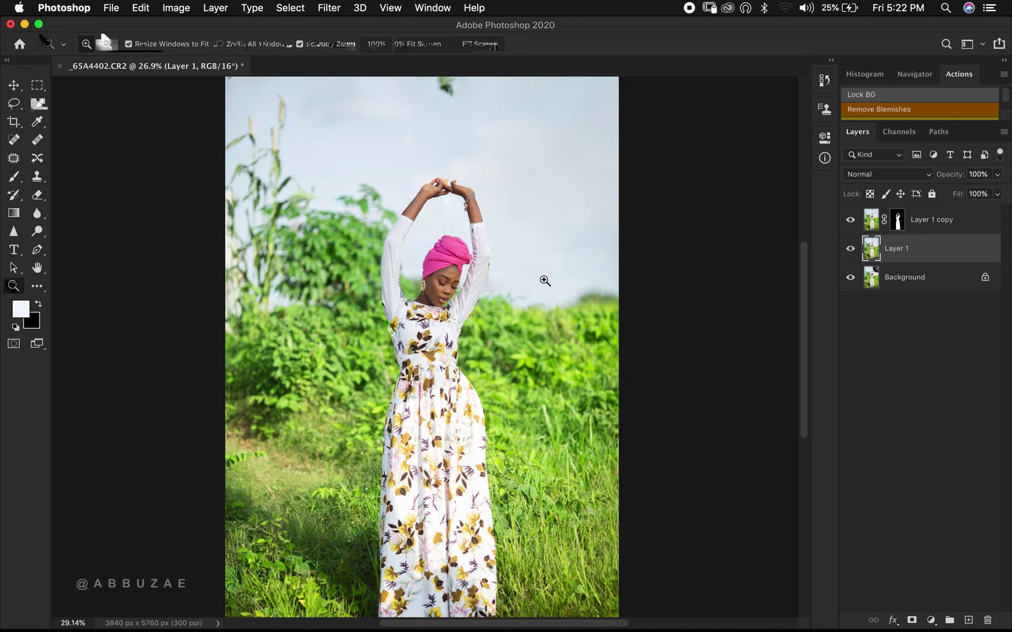
pyautogui.press('l')
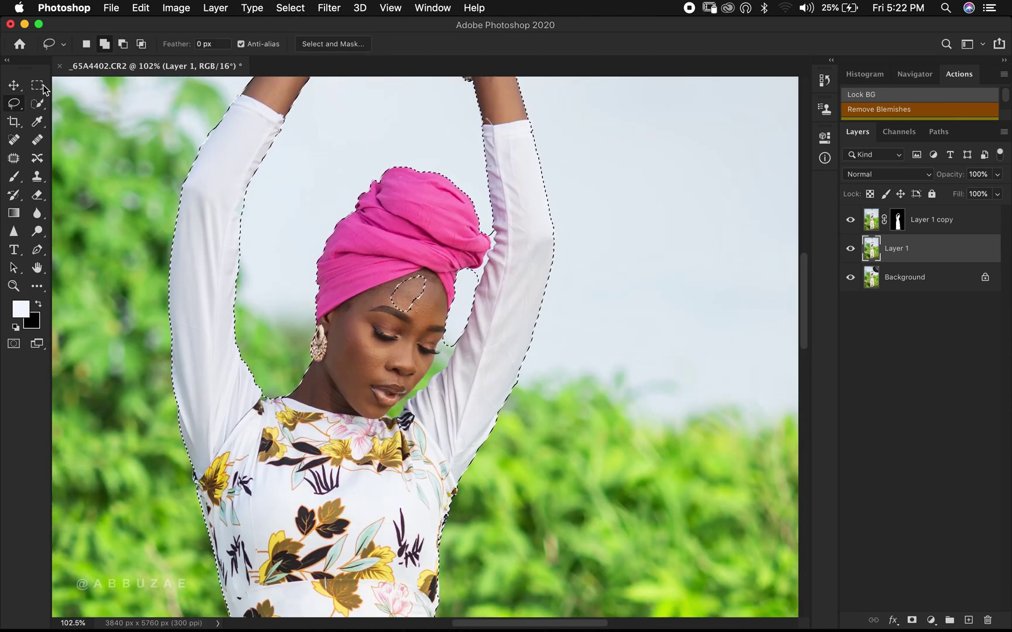
pyautogui.click(122, 44)
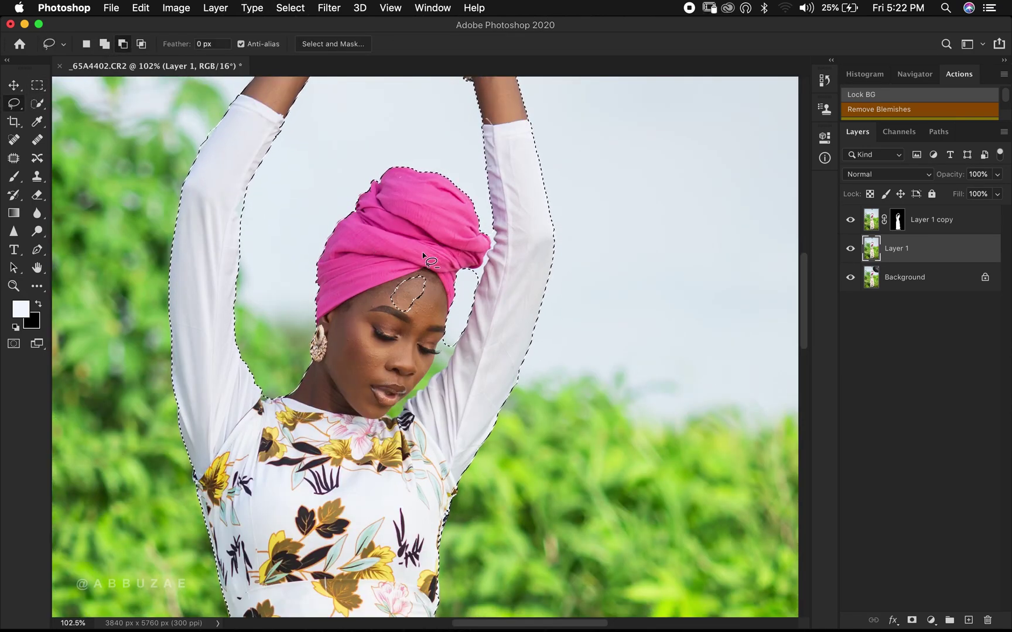
pyautogui.moveTo(421, 307); pyautogui.dragTo(402, 320)
pyautogui.press('z')
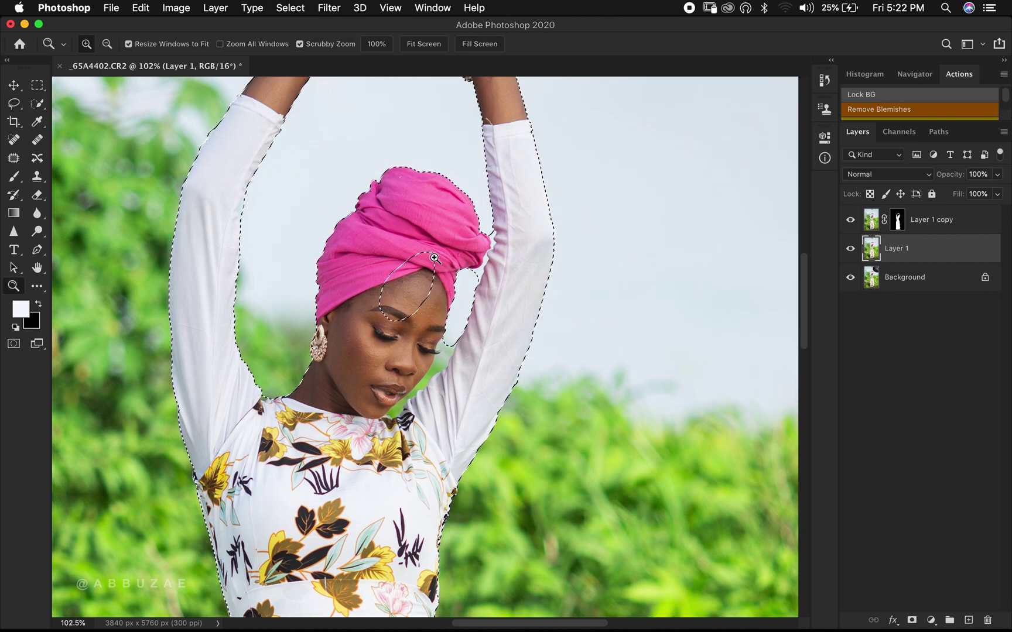
# Add the unselected forehead area to the selection with the Lasso tool in add mode
pyautogui.click(14, 85)
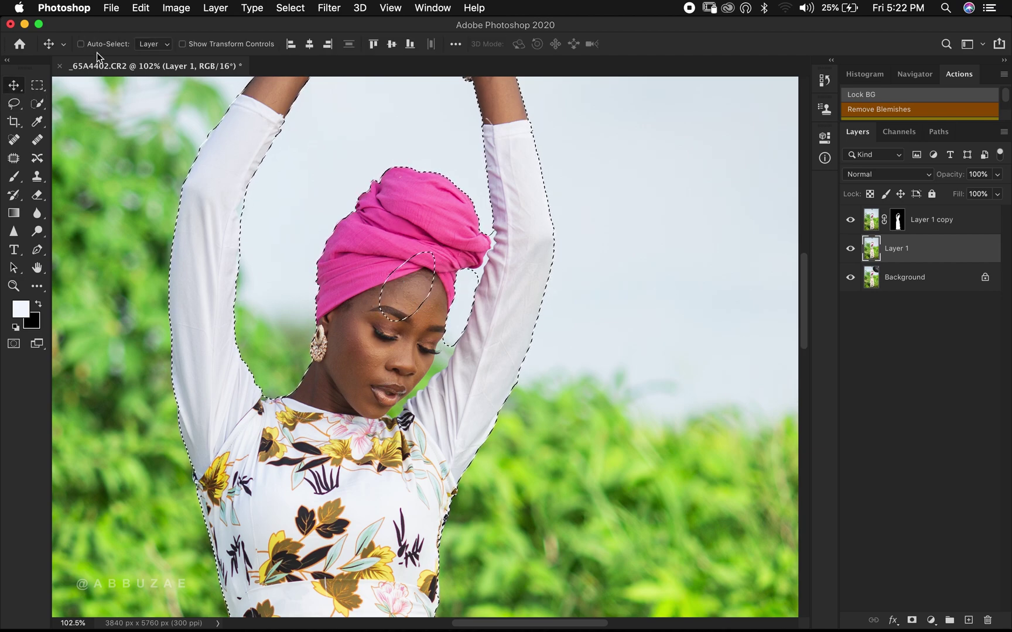
pyautogui.click(13, 103)
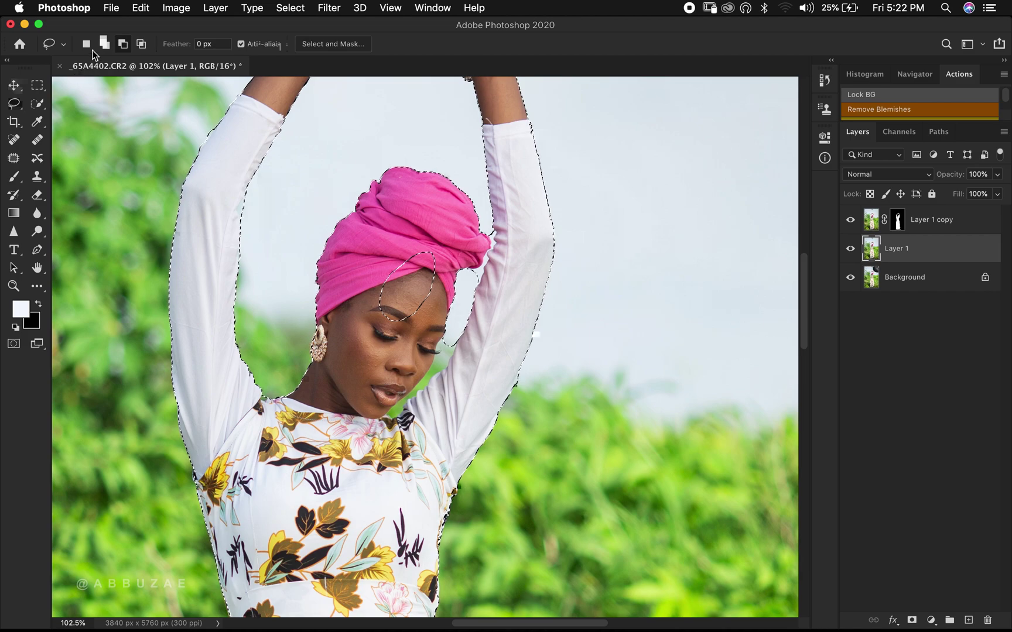
pyautogui.click(105, 45)
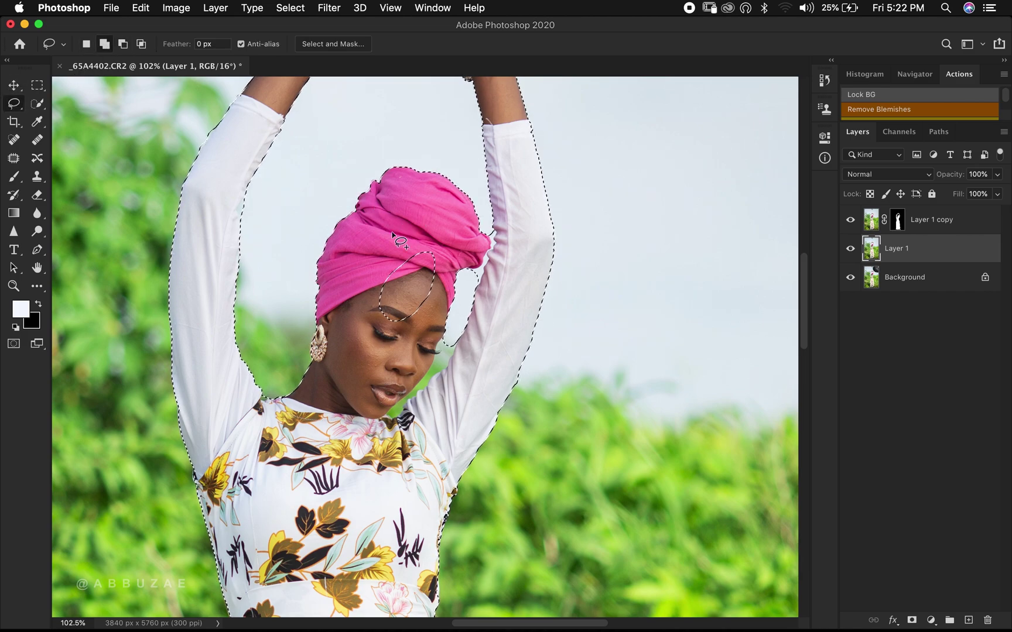
pyautogui.moveTo(412, 211)
pyautogui.mouseDown()
pyautogui.moveTo(384, 340)
pyautogui.moveTo(391, 328)
pyautogui.mouseUp()
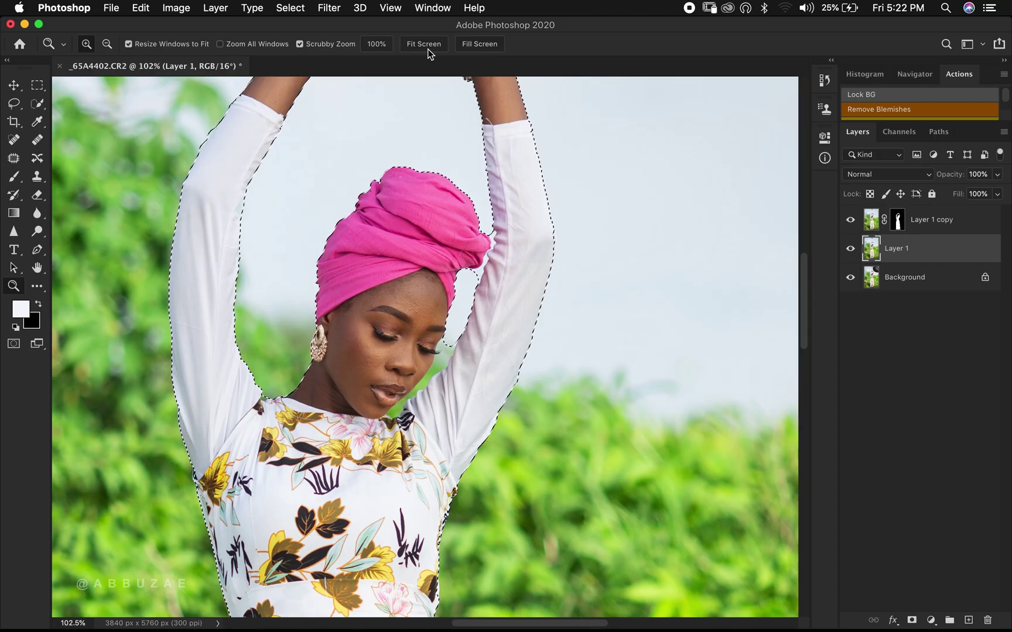
# Expand the selection around the woman by 12 pixels
pyautogui.click(428, 49)
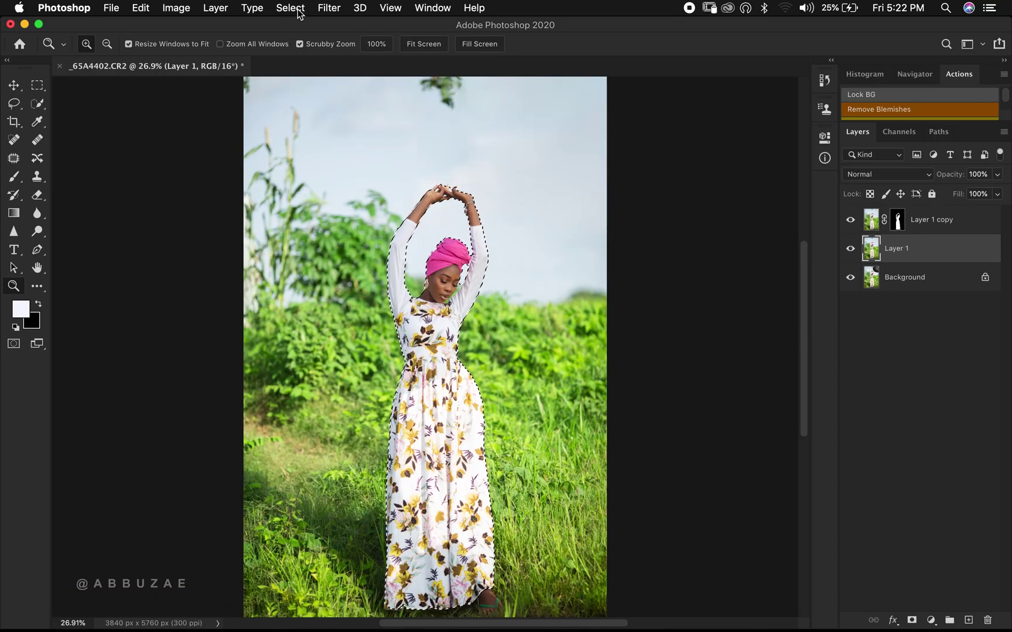
pyautogui.click(293, 8)
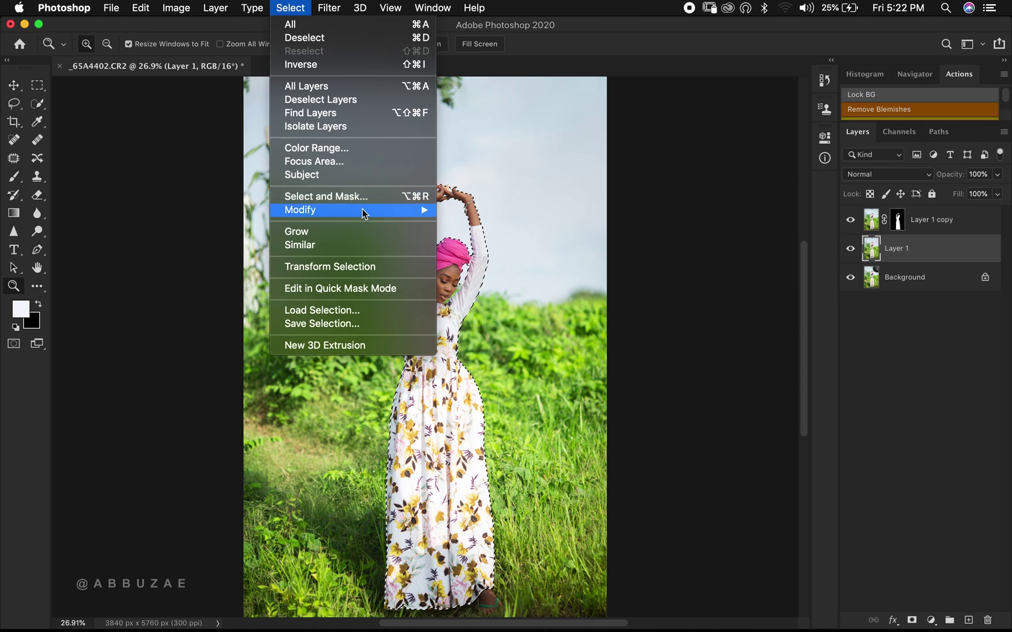
pyautogui.moveTo(436, 215)
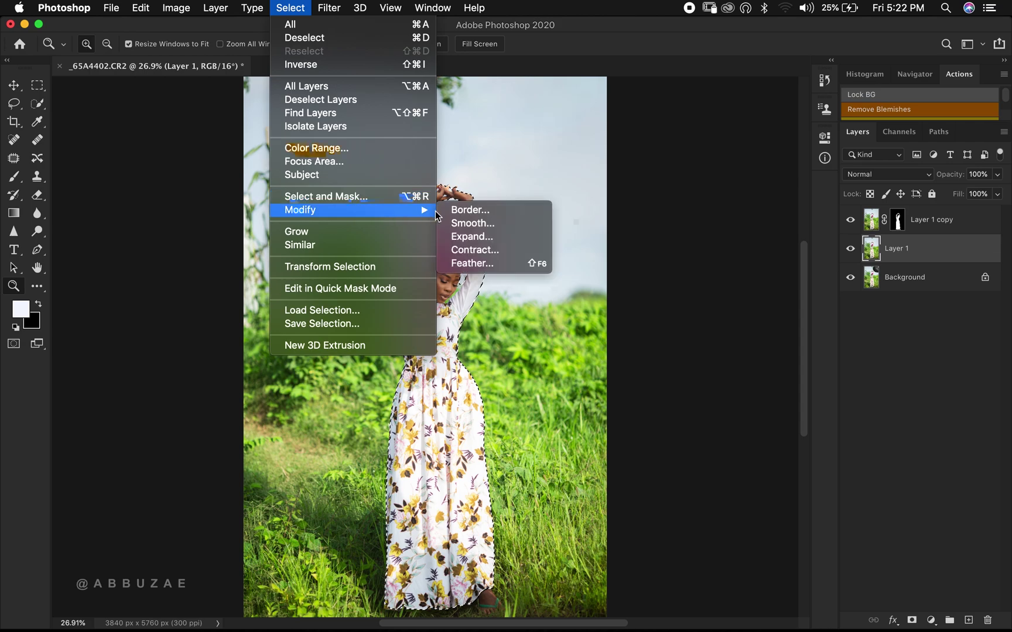
pyautogui.click(466, 237)
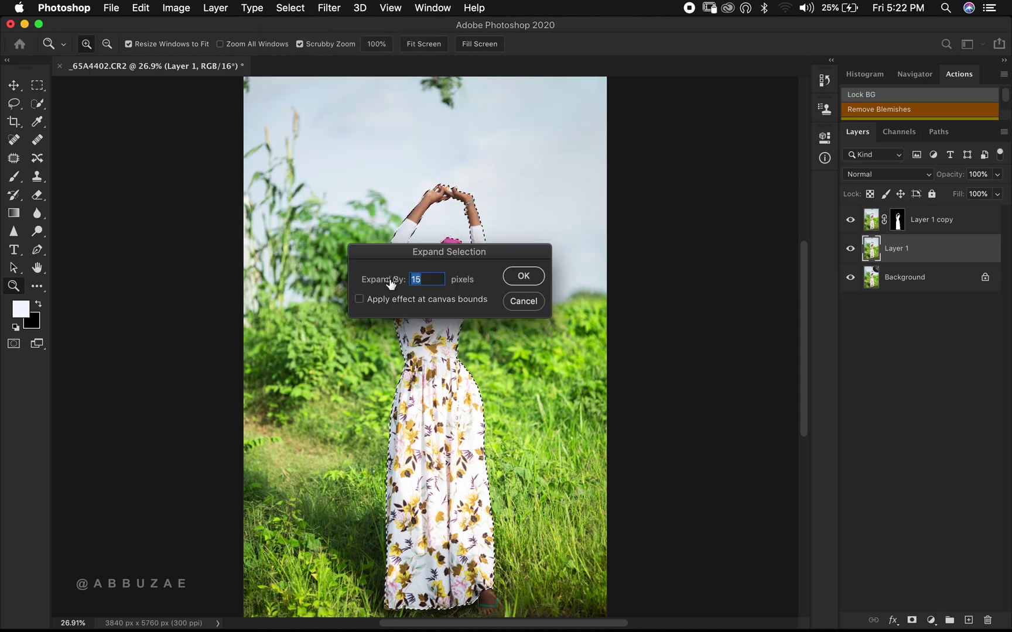
pyautogui.click(428, 281)
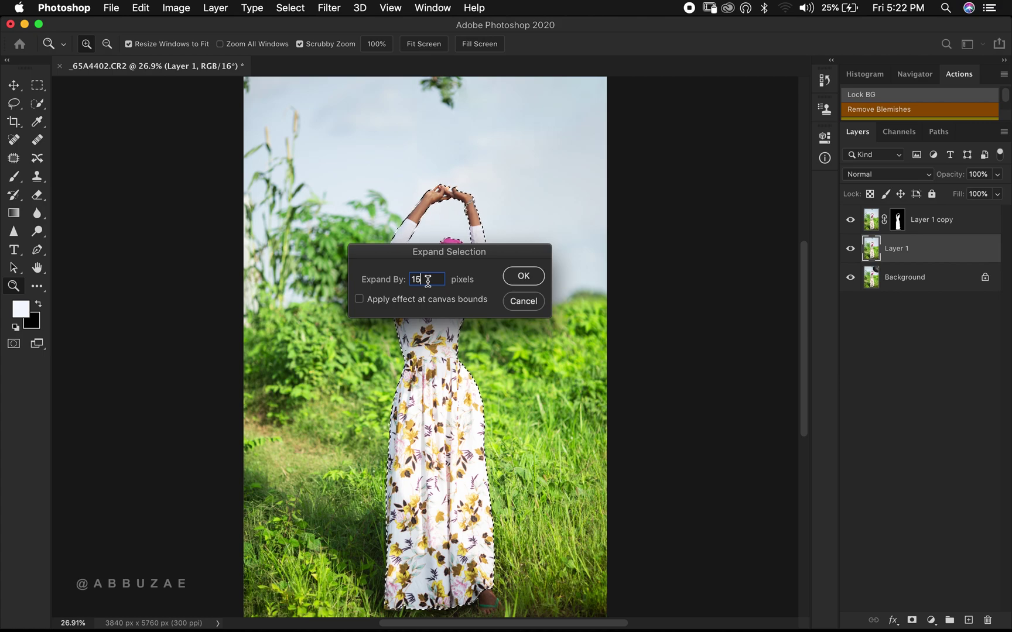
pyautogui.press('BackSpace')
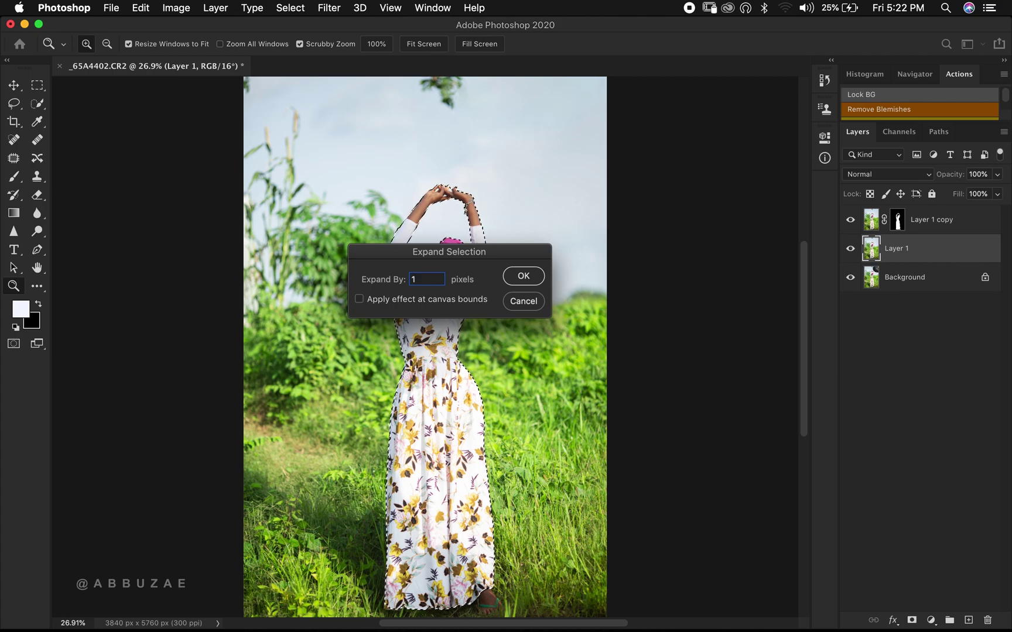
pyautogui.write('2')
pyautogui.press('Return')
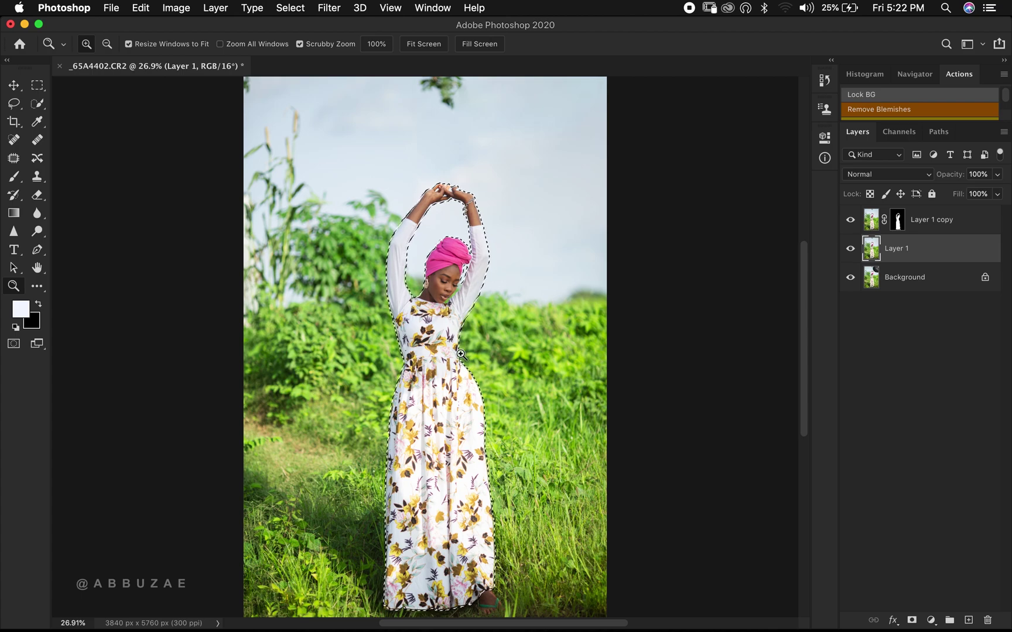
# Replace the woman inside the expanded selection on Layer 1 with a content-aware background fill, and deselect
pyautogui.moveTo(499, 275); pyautogui.dragTo(528, 348)
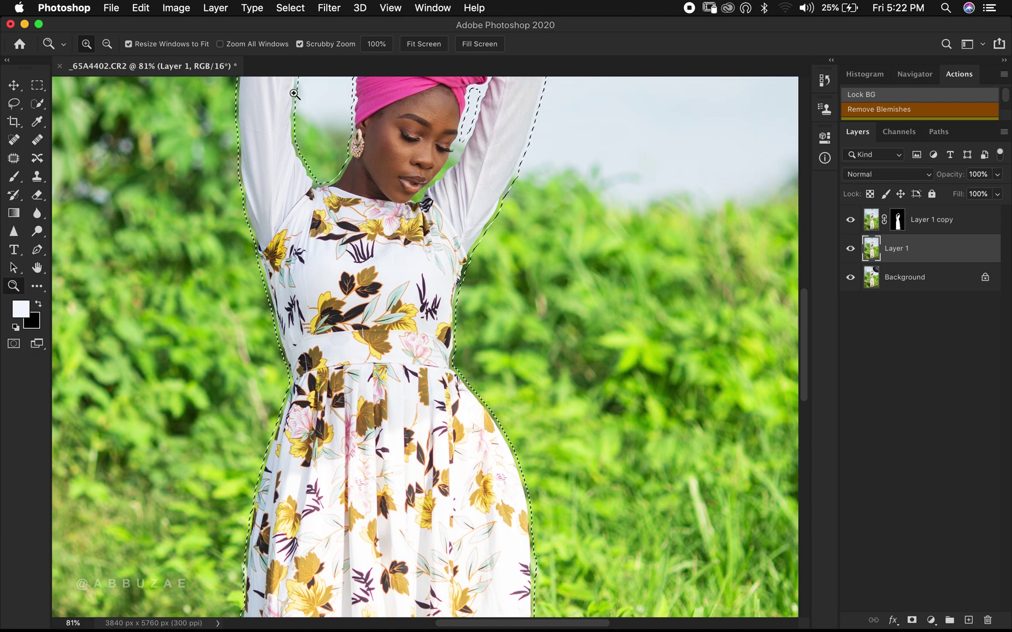
pyautogui.click(426, 44)
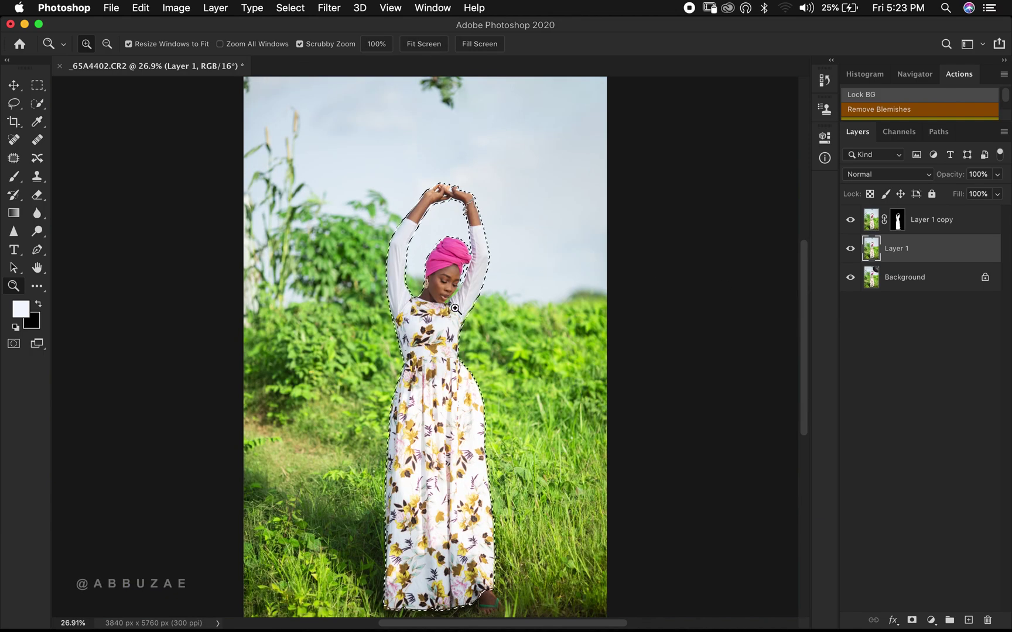
pyautogui.press('v')
pyautogui.hotkey('shift', 'BackSpace')
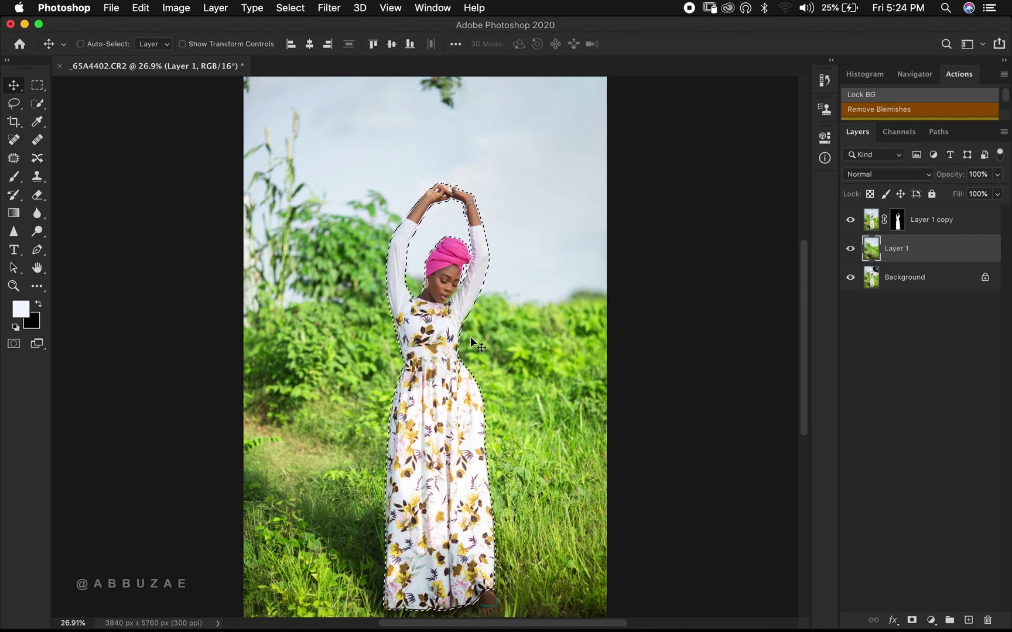
pyautogui.press('super+d')
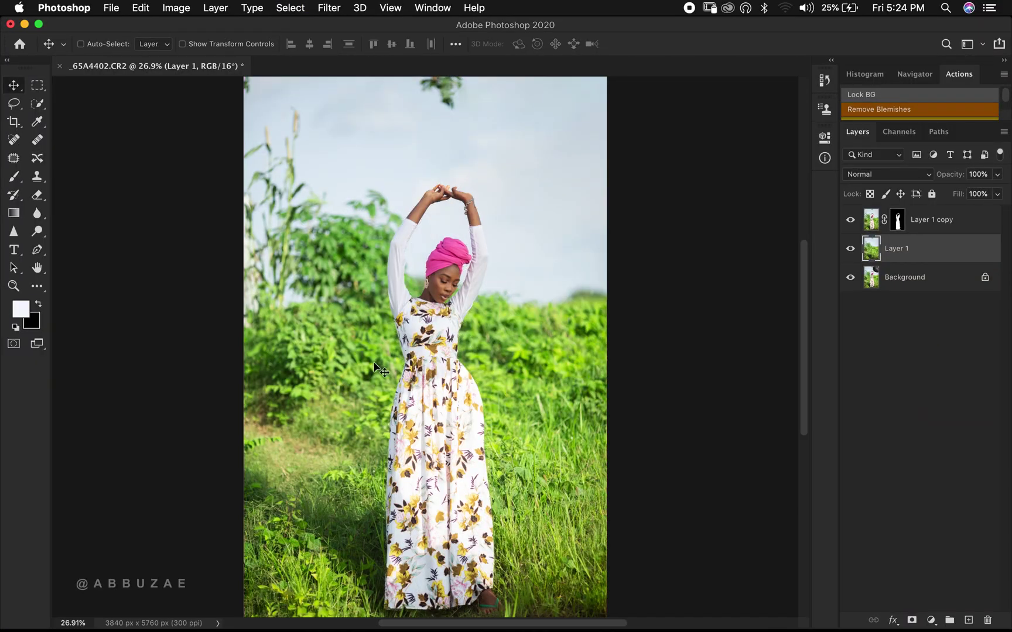
# Examine the filled background on Layer 1 with Layer 1 copy hidden, and show both layers again
pyautogui.click(850, 221)
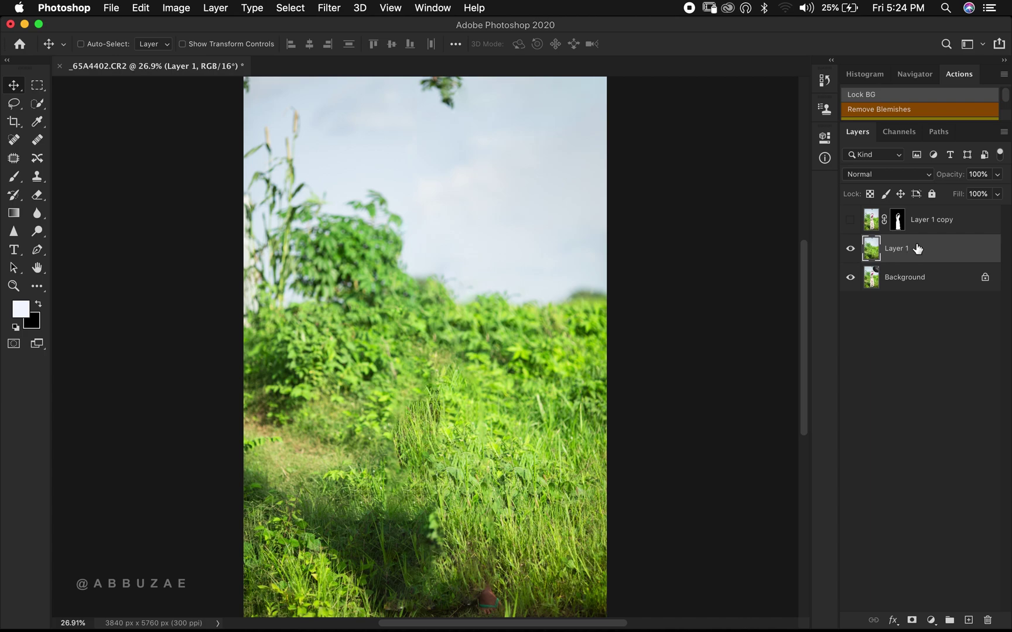
pyautogui.click(851, 249)
pyautogui.click(851, 249)
pyautogui.click(851, 222)
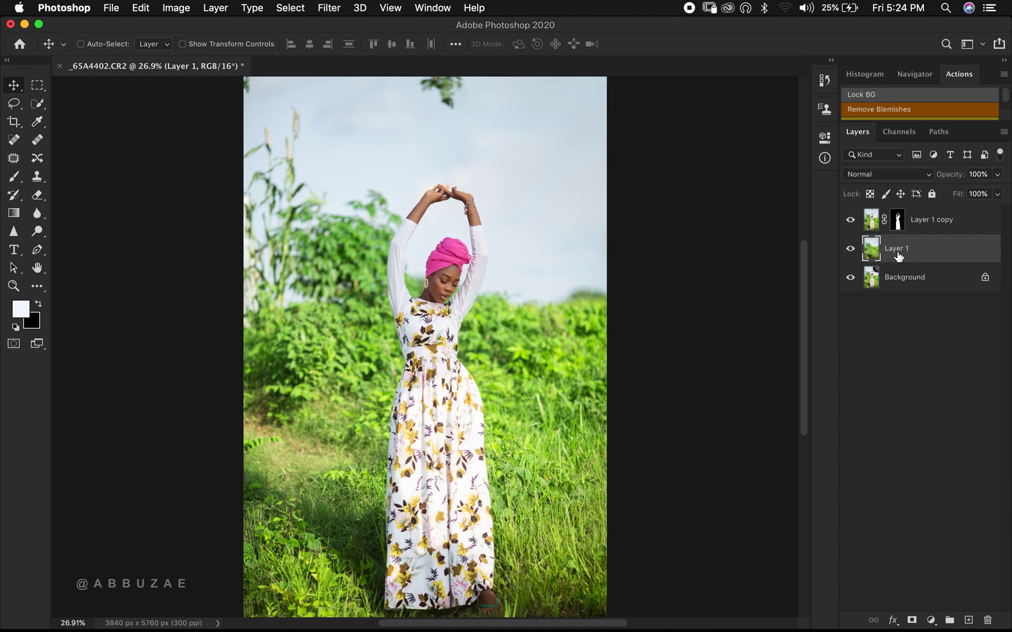
# Rename Layer 1 as Background
pyautogui.doubleClick(898, 248)
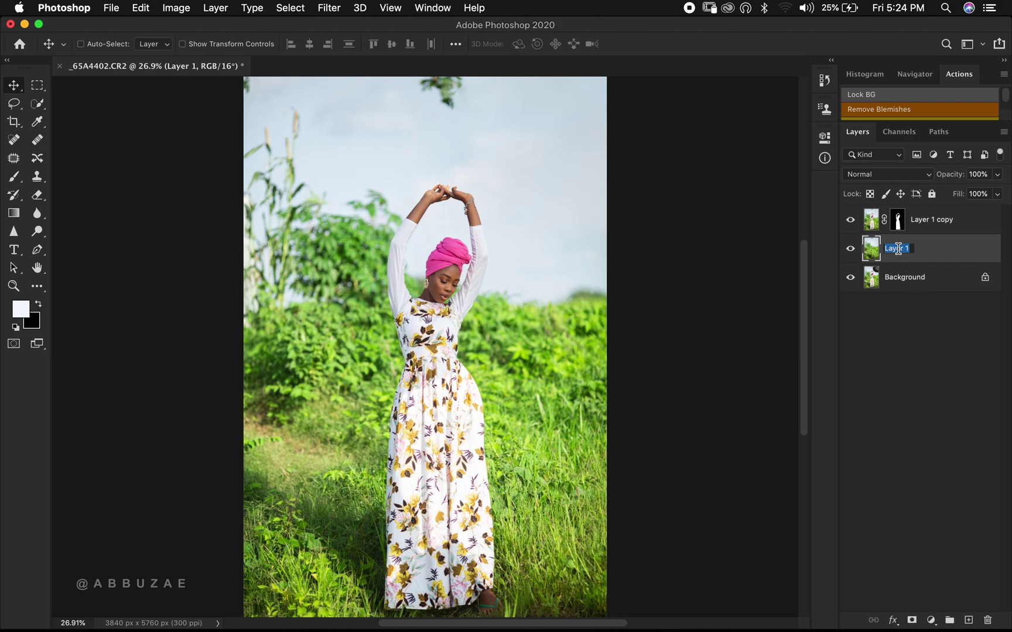
pyautogui.write('Background')
pyautogui.press('Return')
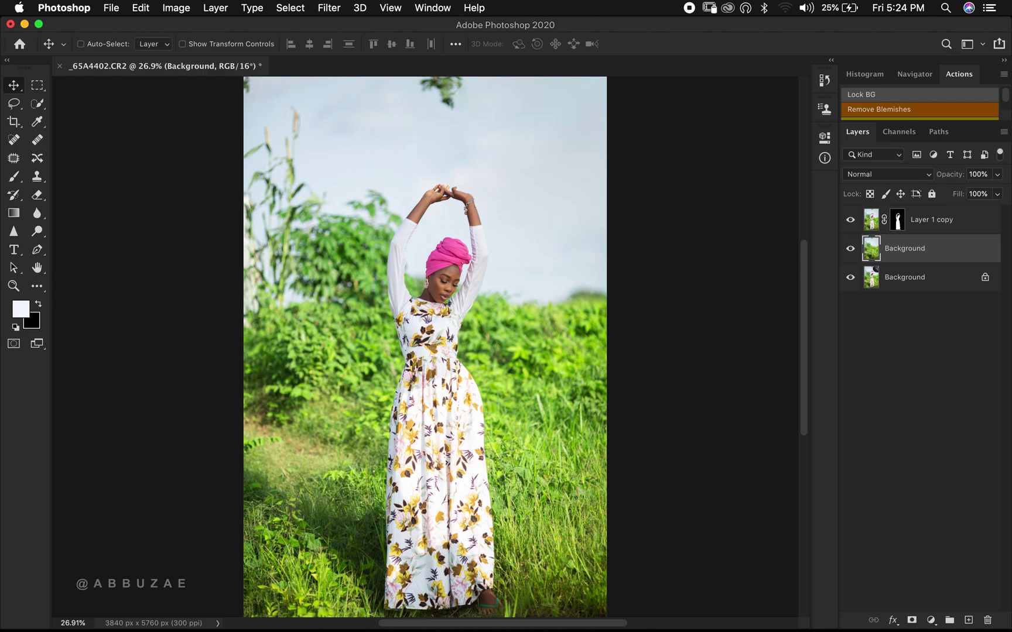
pyautogui.rightClick(939, 220)
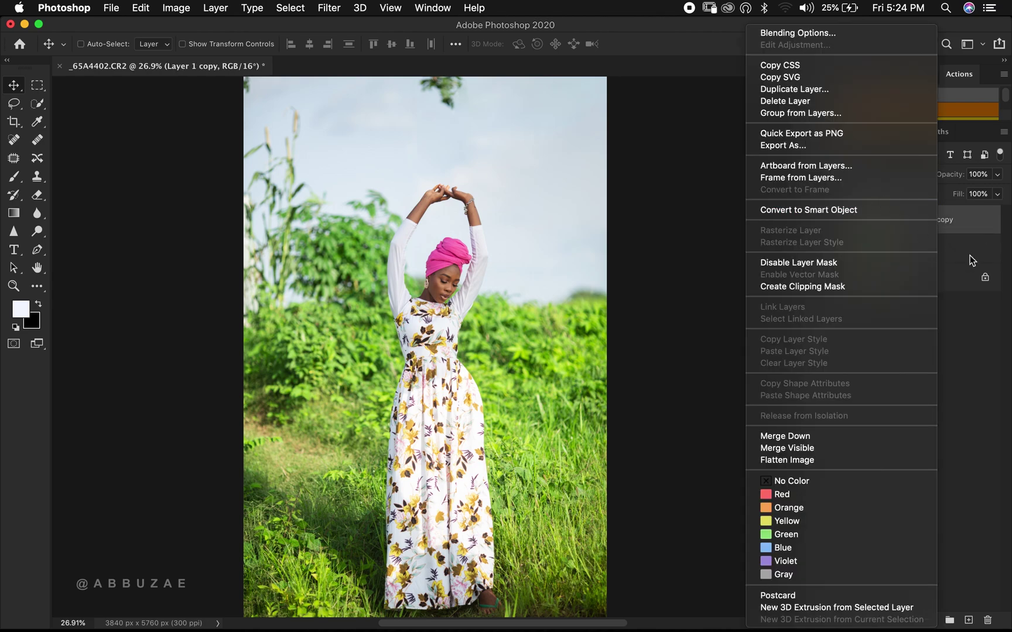
pyautogui.click(975, 227)
pyautogui.rightClick(964, 222)
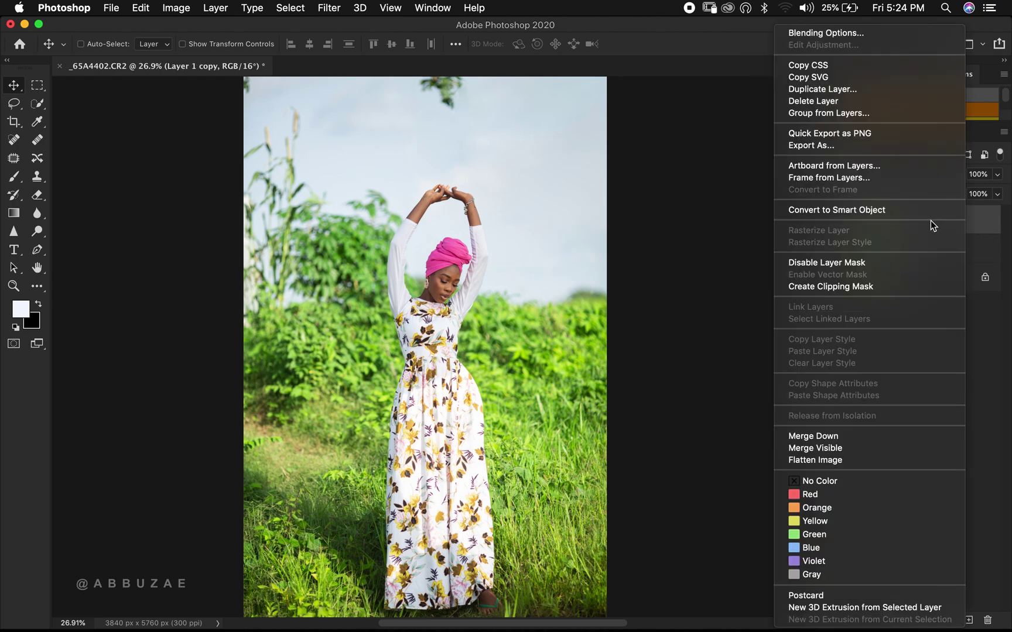
pyautogui.click(977, 230)
pyautogui.rightClick(936, 225)
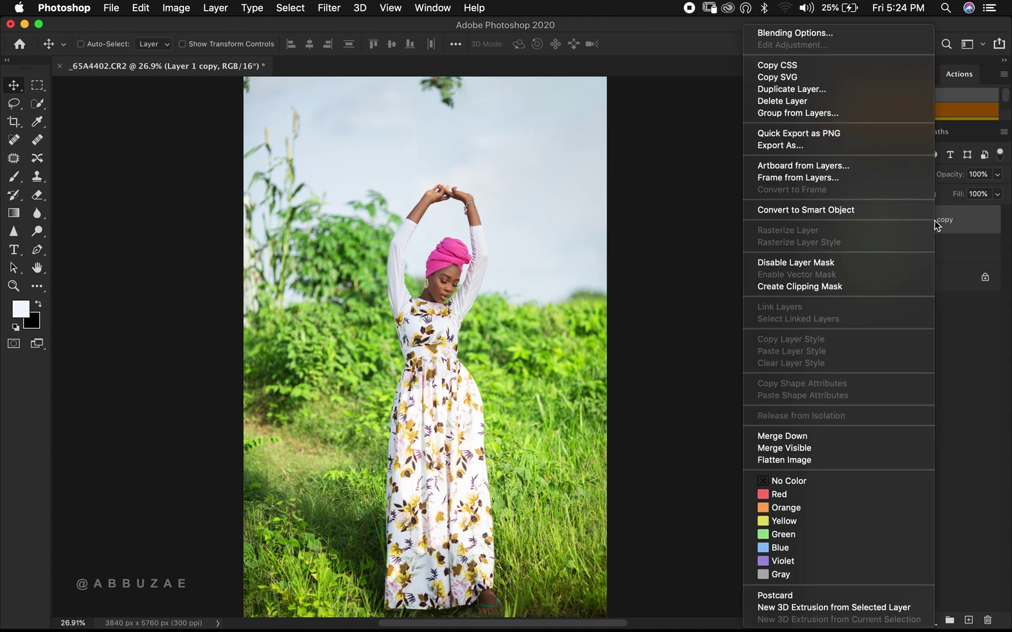
pyautogui.click(939, 223)
# Rename Layer 1 copy as Subject
pyautogui.doubleClick(942, 219)
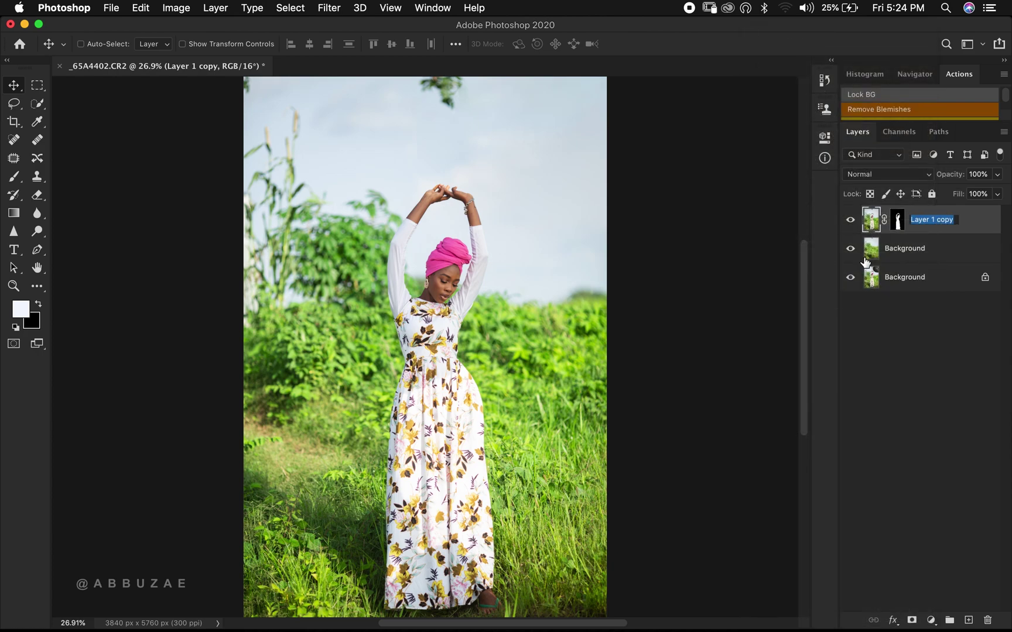
pyautogui.write('Subject')
pyautogui.press('Return')
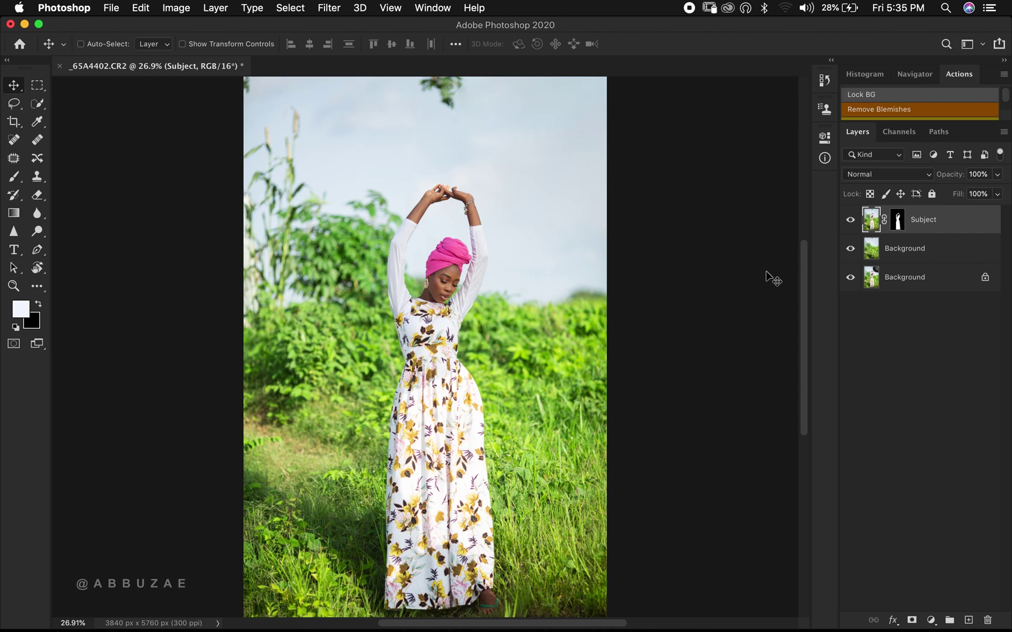
# Hide the Subject layer and add a Tilt-Shift blur to the unlocked Background layer, moving its focus centre down to the image's lower edge
pyautogui.click(850, 221)
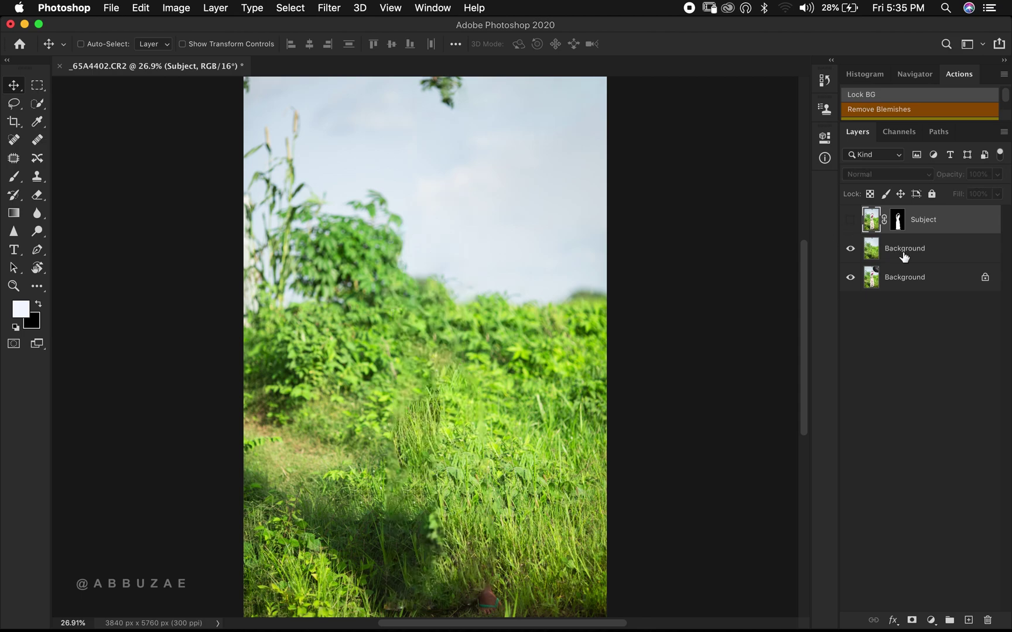
pyautogui.click(948, 255)
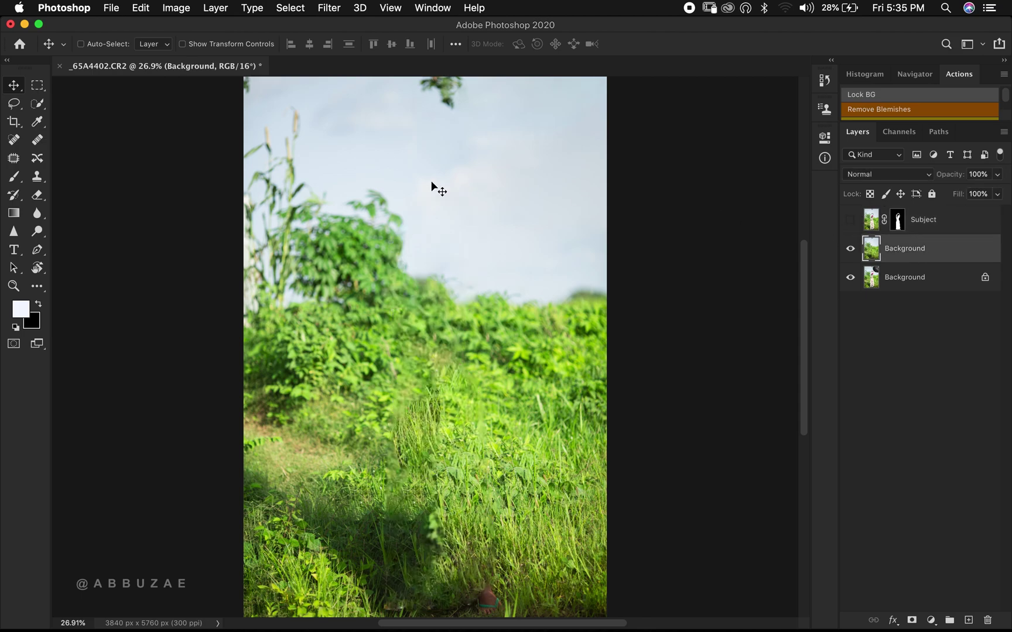
pyautogui.click(323, 9)
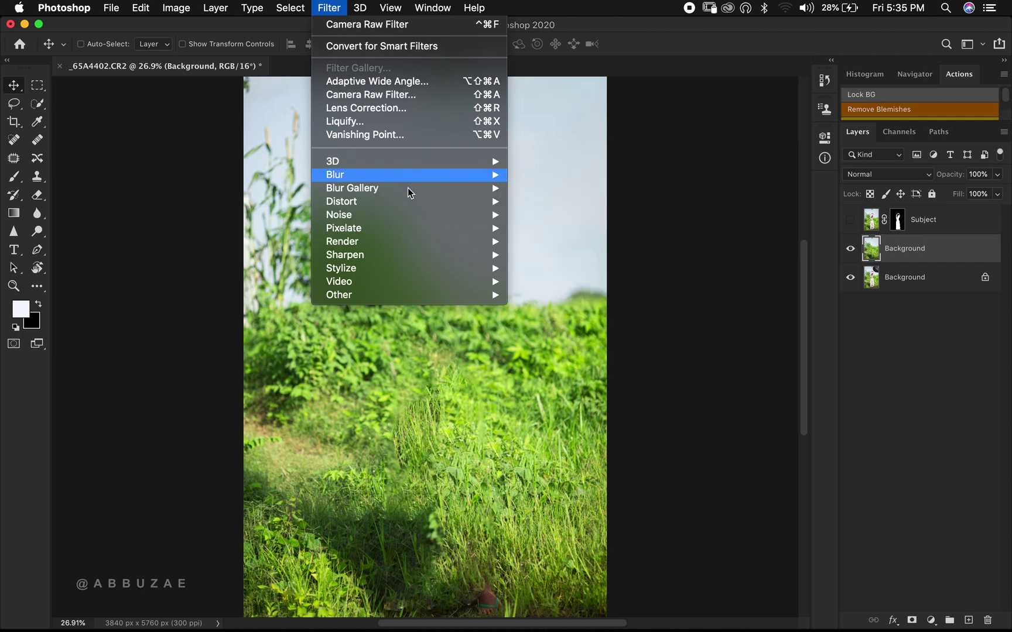
pyautogui.moveTo(408, 189)
pyautogui.click(538, 215)
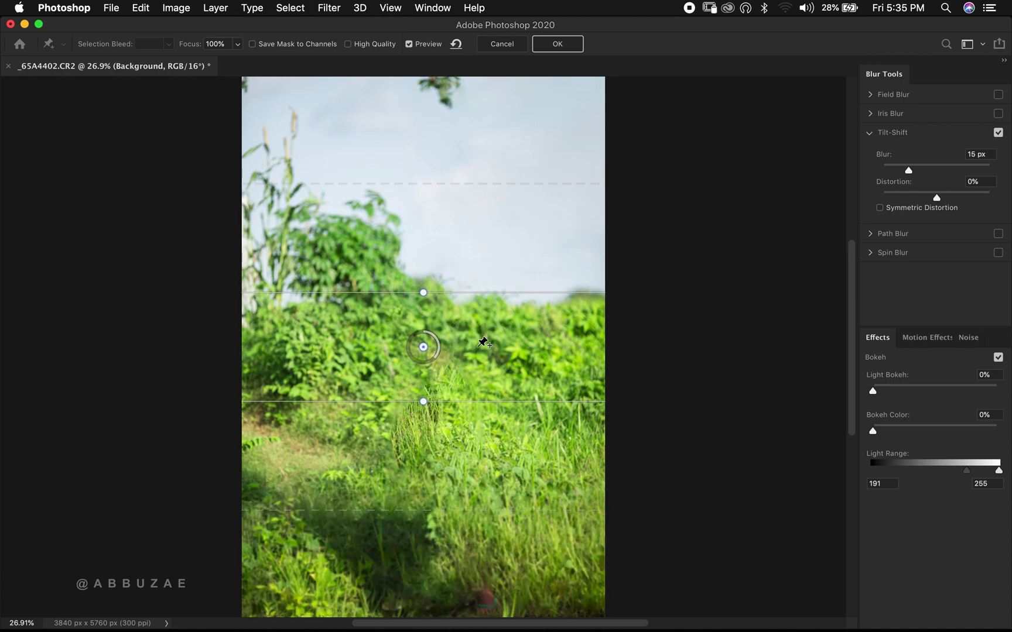
pyautogui.moveTo(478, 435); pyautogui.dragTo(477, 448)
pyautogui.moveTo(477, 497); pyautogui.dragTo(419, 590)
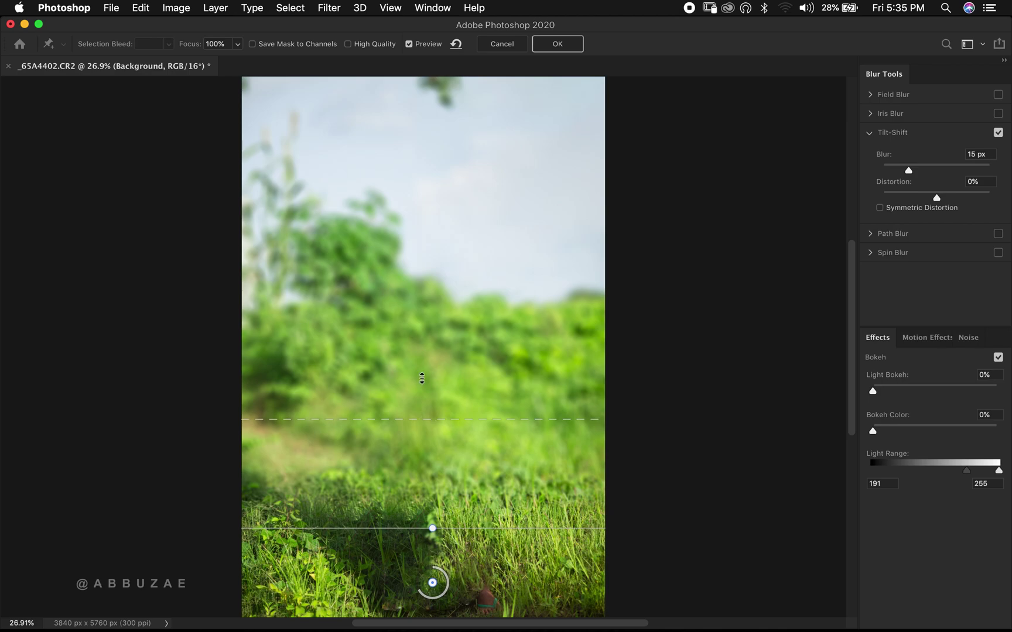
pyautogui.moveTo(421, 379); pyautogui.dragTo(422, 380)
pyautogui.moveTo(395, 532); pyautogui.dragTo(377, 612)
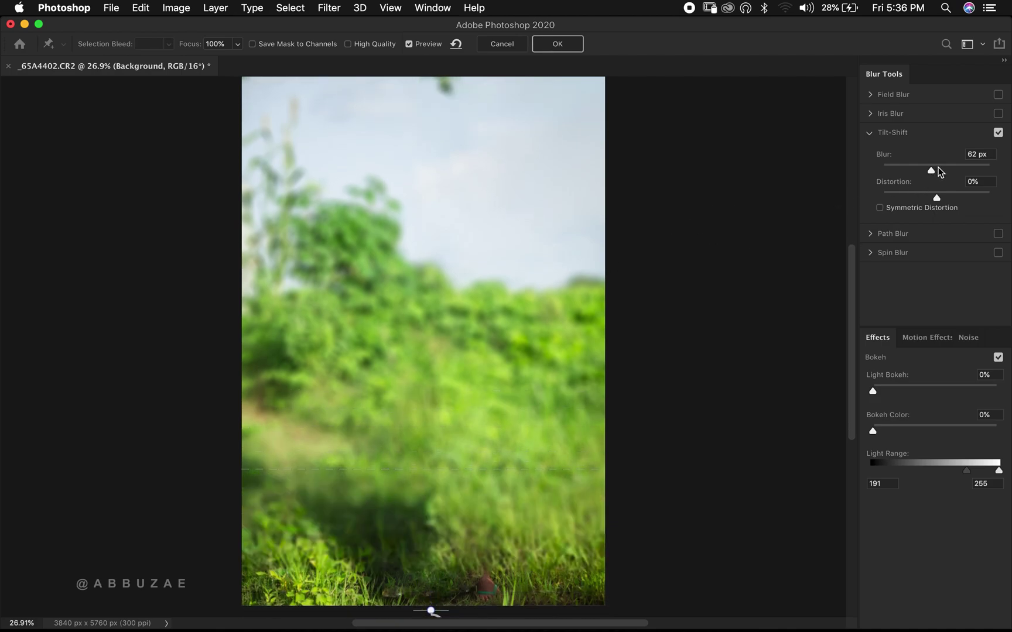
# Set the tilt-shift blur to 67 px, apply it, and show the Subject layer again
pyautogui.click(937, 170)
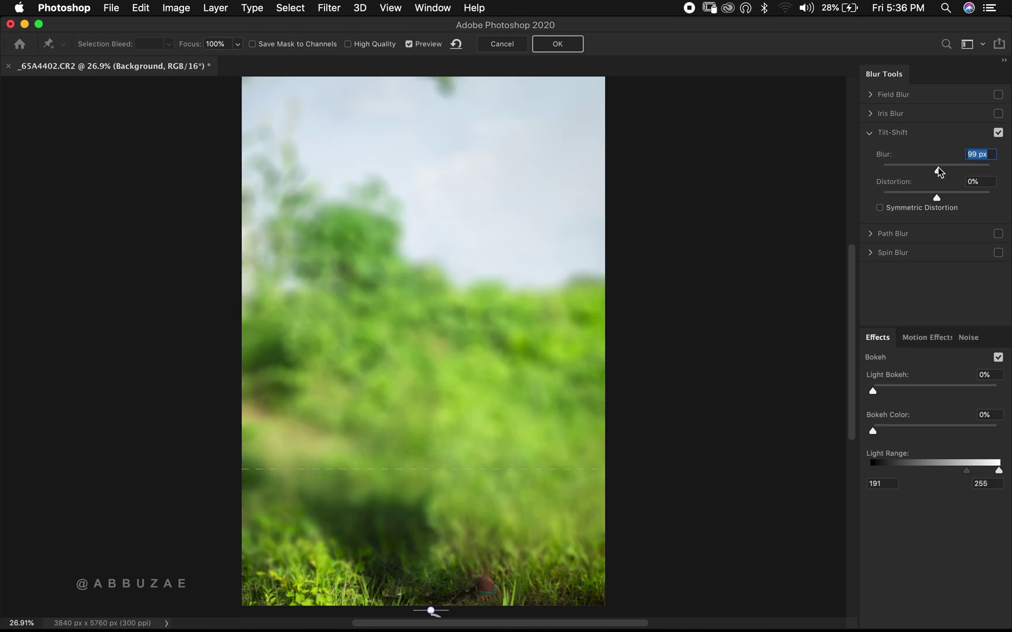
pyautogui.moveTo(938, 170); pyautogui.dragTo(931, 172)
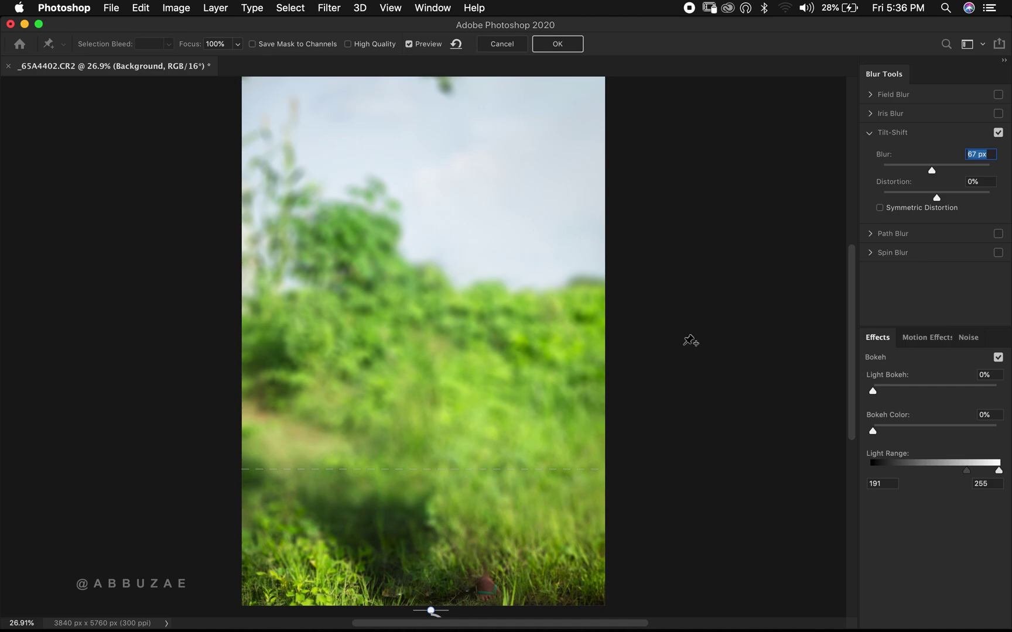
pyautogui.click(567, 48)
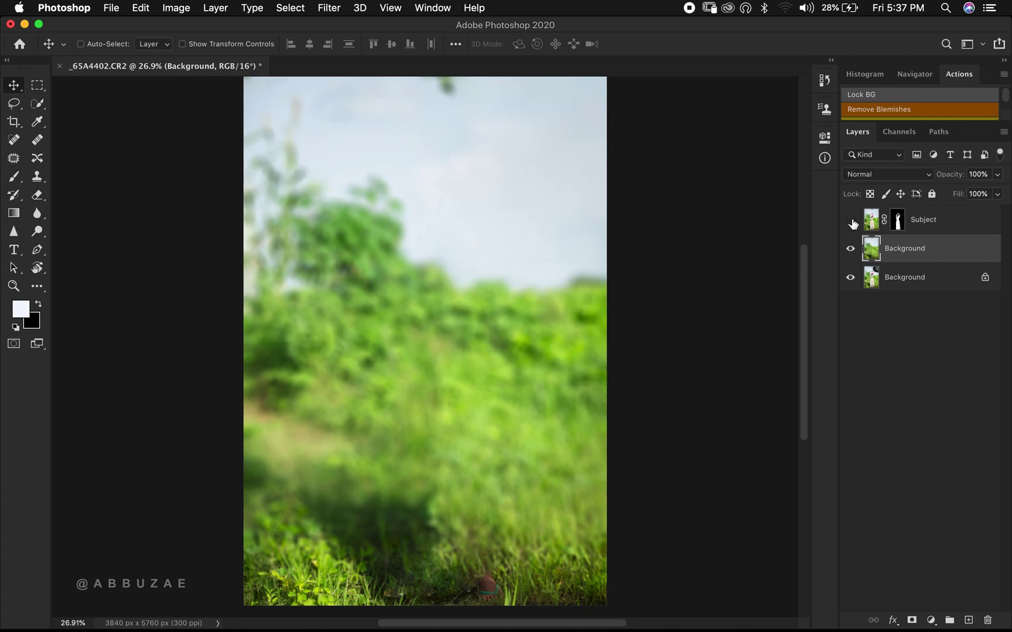
pyautogui.click(851, 221)
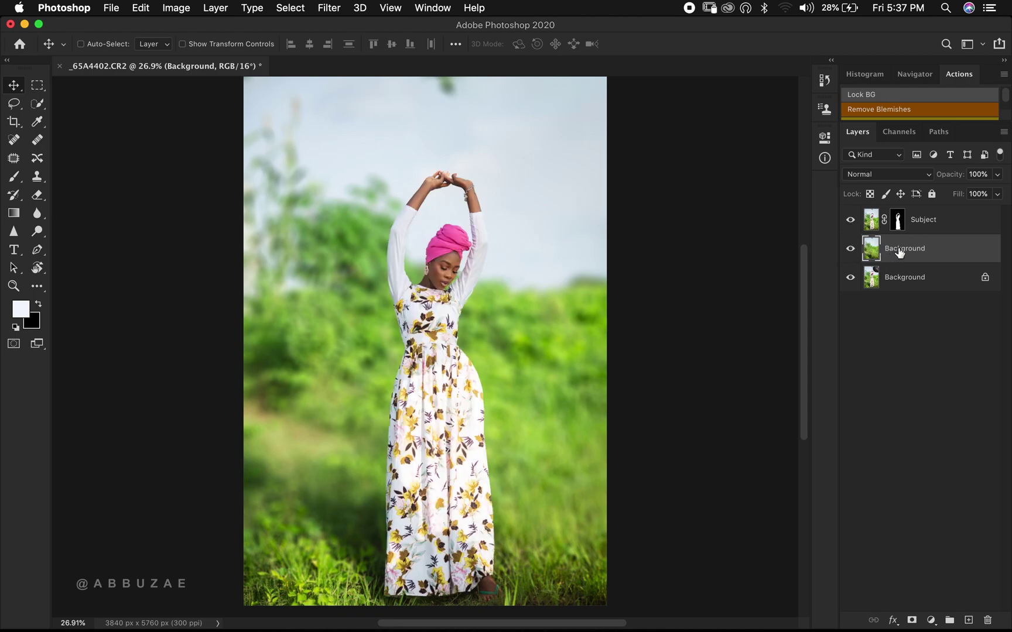
# Compare the image with the blurred Background layer hidden and shown, leaving the layer visible
pyautogui.click(849, 249)
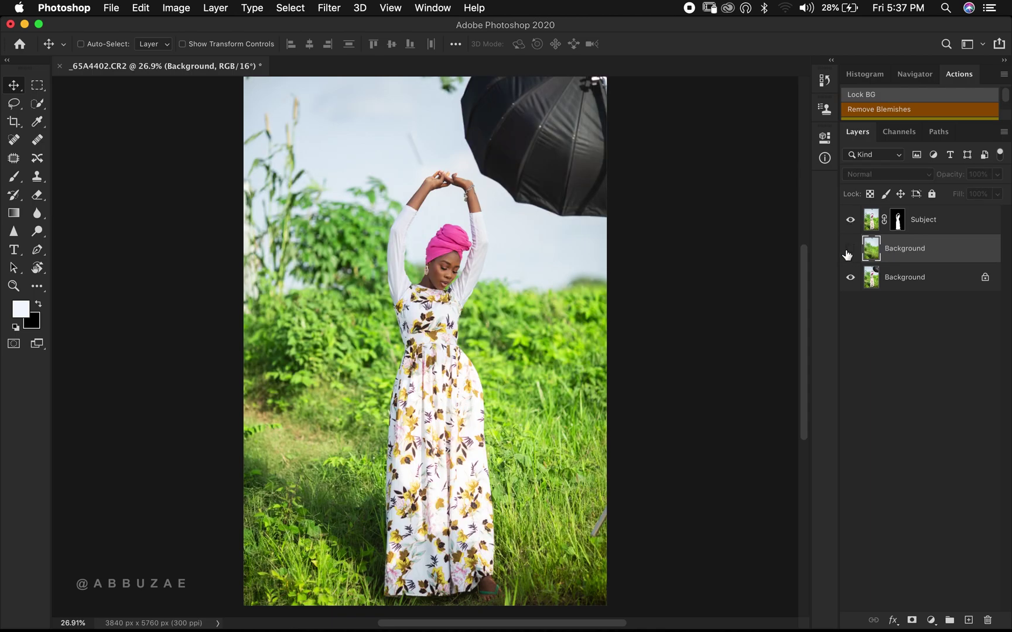
pyautogui.click(847, 252)
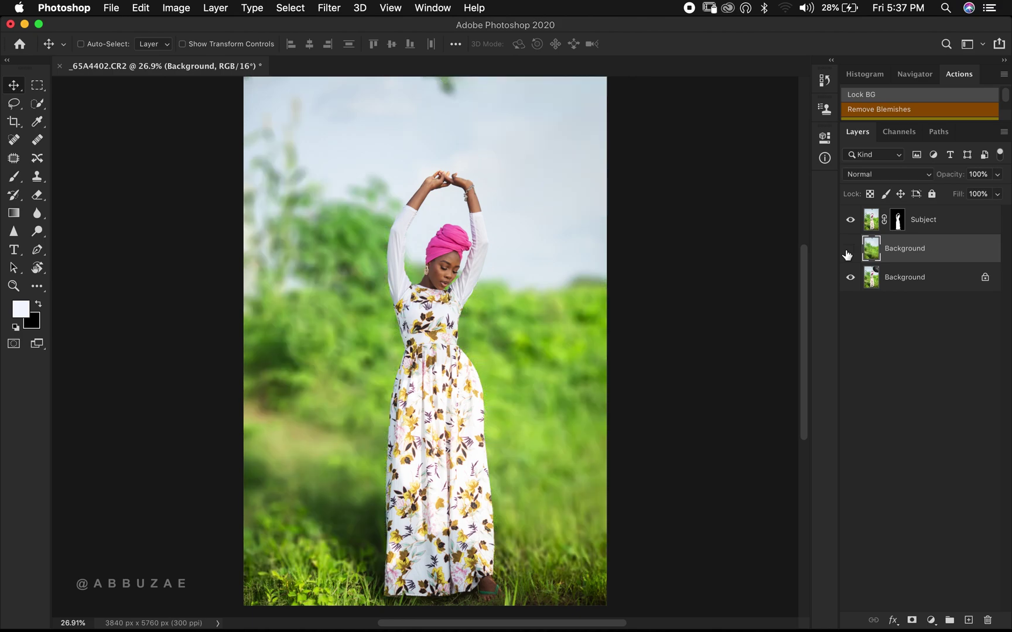
pyautogui.click(847, 252)
pyautogui.click(847, 252)
pyautogui.click(847, 252)
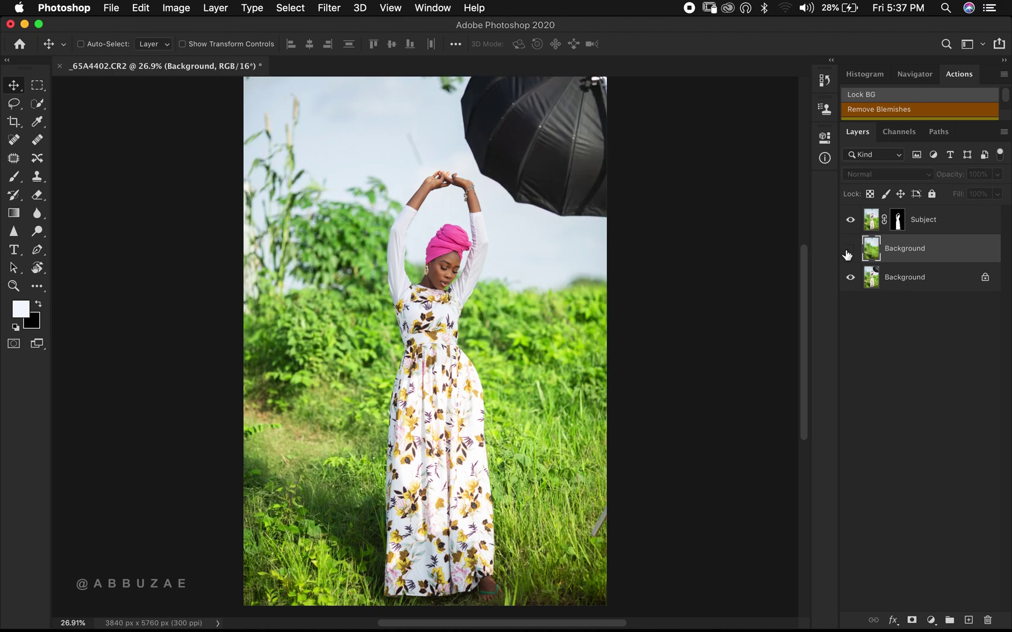
pyautogui.click(847, 253)
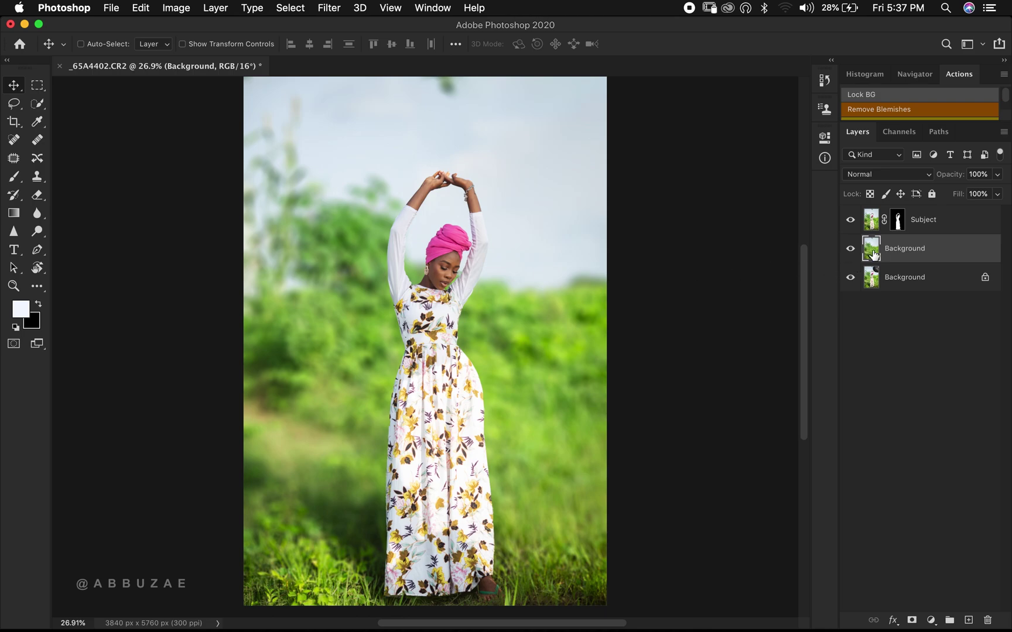
# Move the Photoshop window aside and open the inner 500+ Photoshop Overlays folder from Digital Store on the desktop
pyautogui.moveTo(879, 27); pyautogui.dragTo(664, 7)
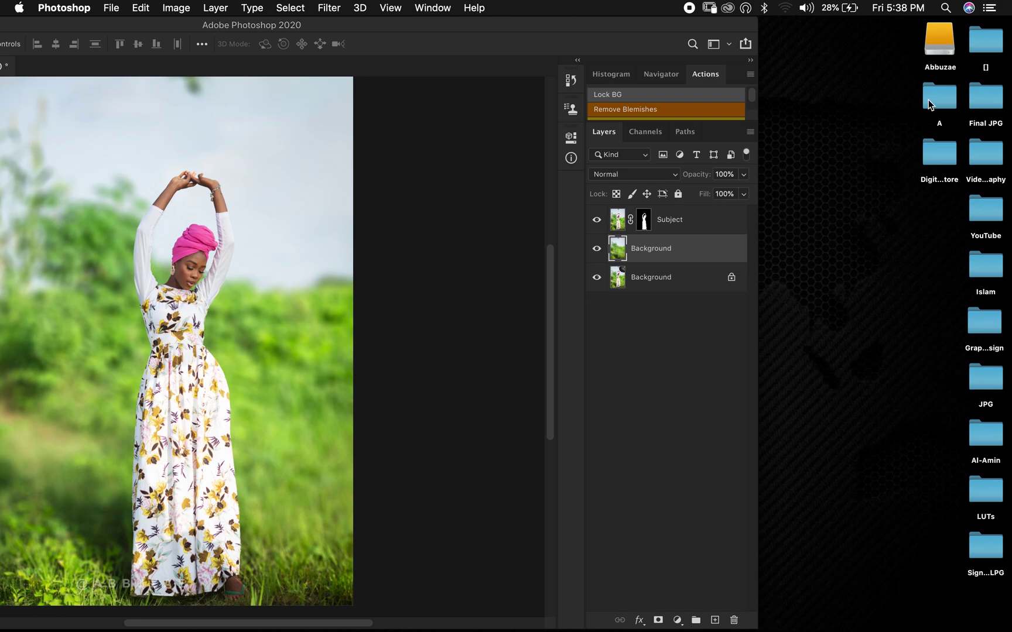
pyautogui.doubleClick(935, 147)
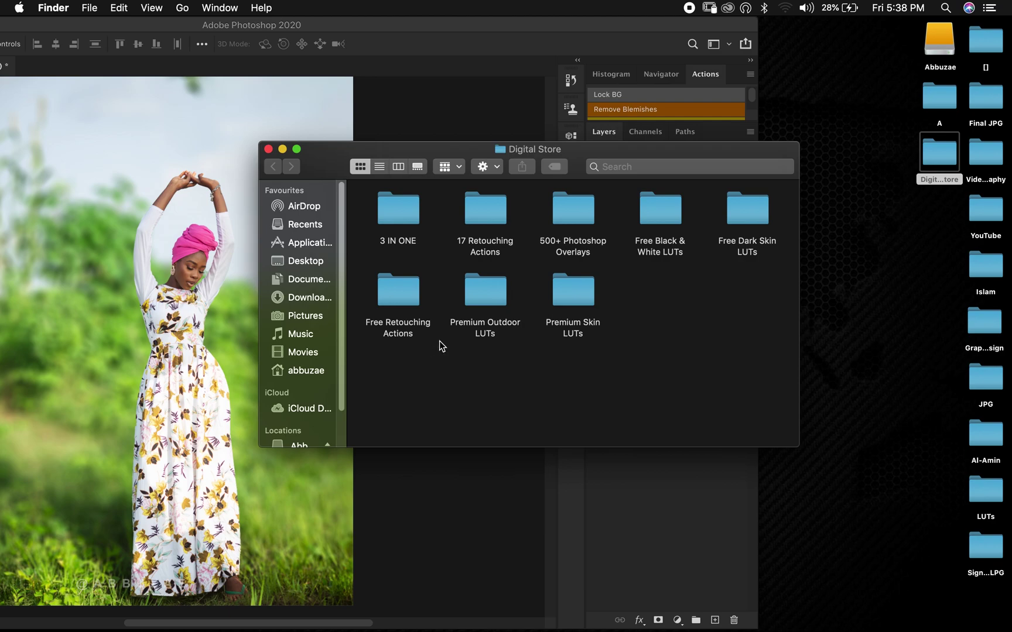
pyautogui.doubleClick(592, 211)
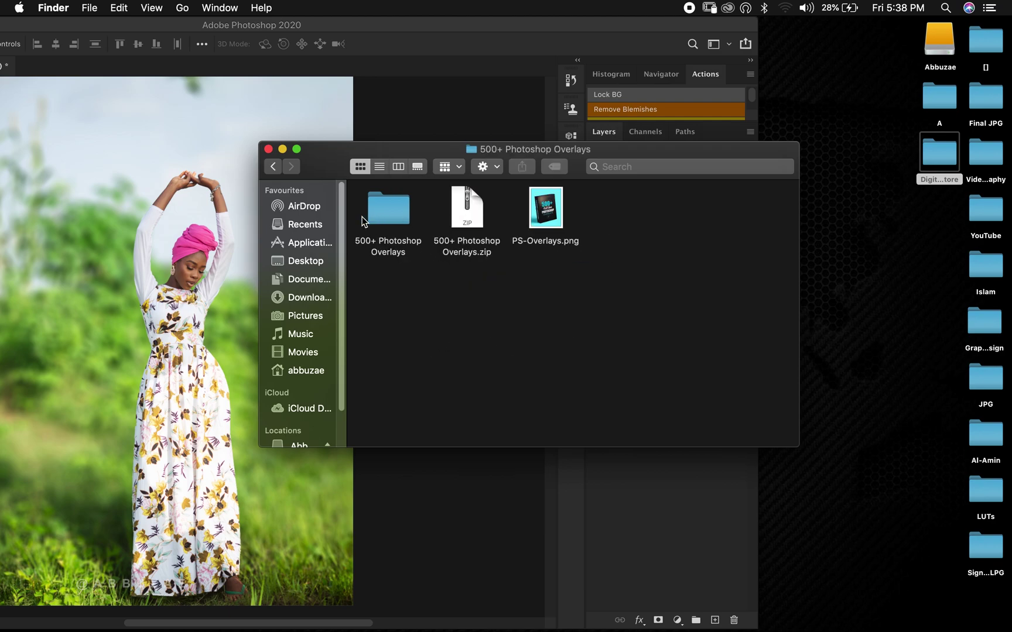
pyautogui.doubleClick(397, 208)
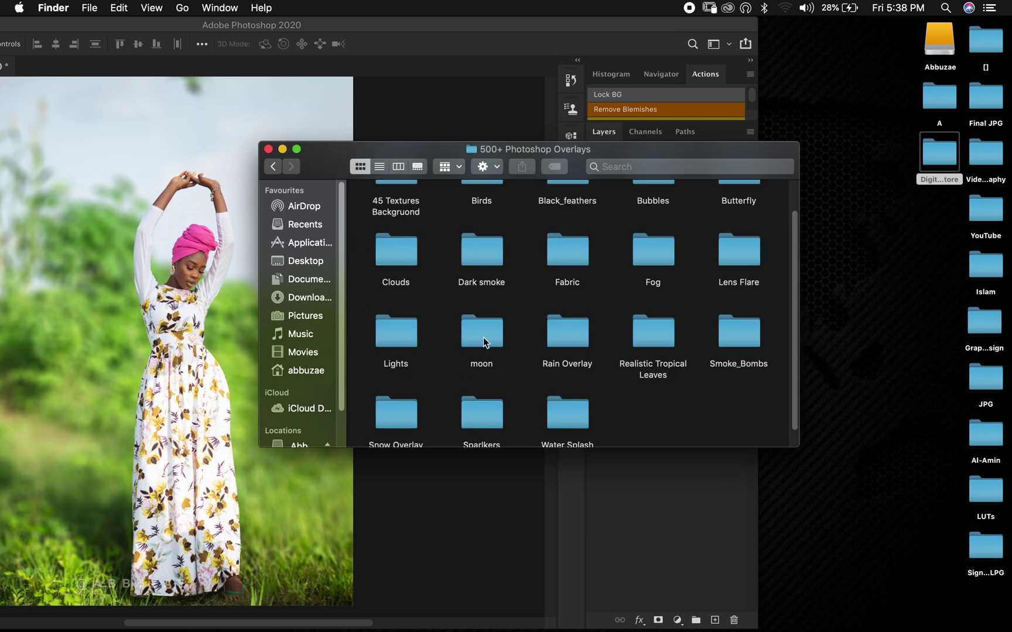
# Examine the overlays in the Realistic Tropical Leaves folder and return to the 500+ Photoshop Overlays folder
pyautogui.scroll(2, 558, 271)
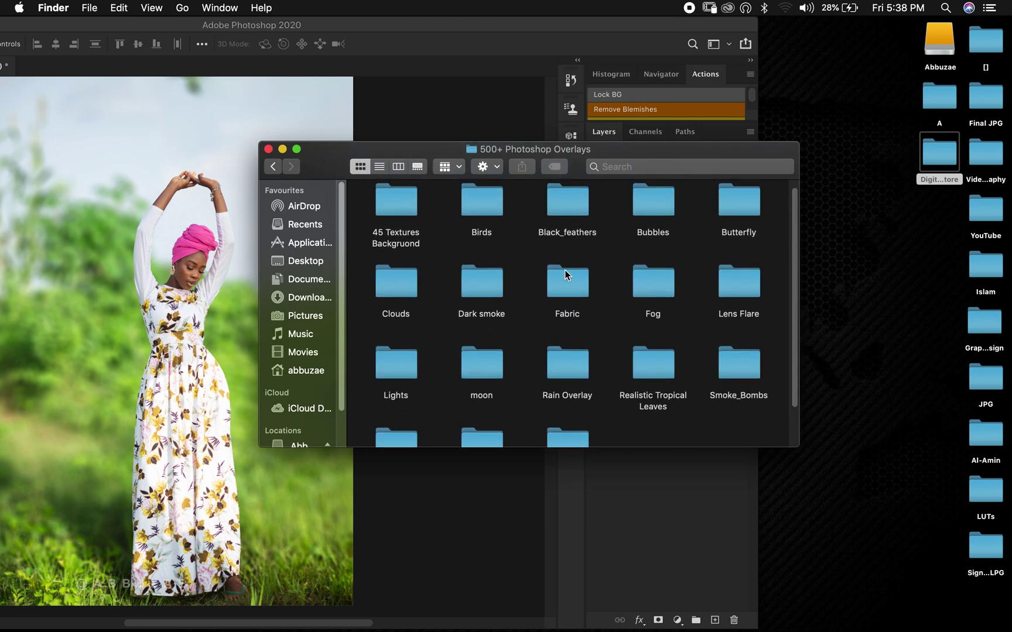
pyautogui.scroll(-3, 565, 273)
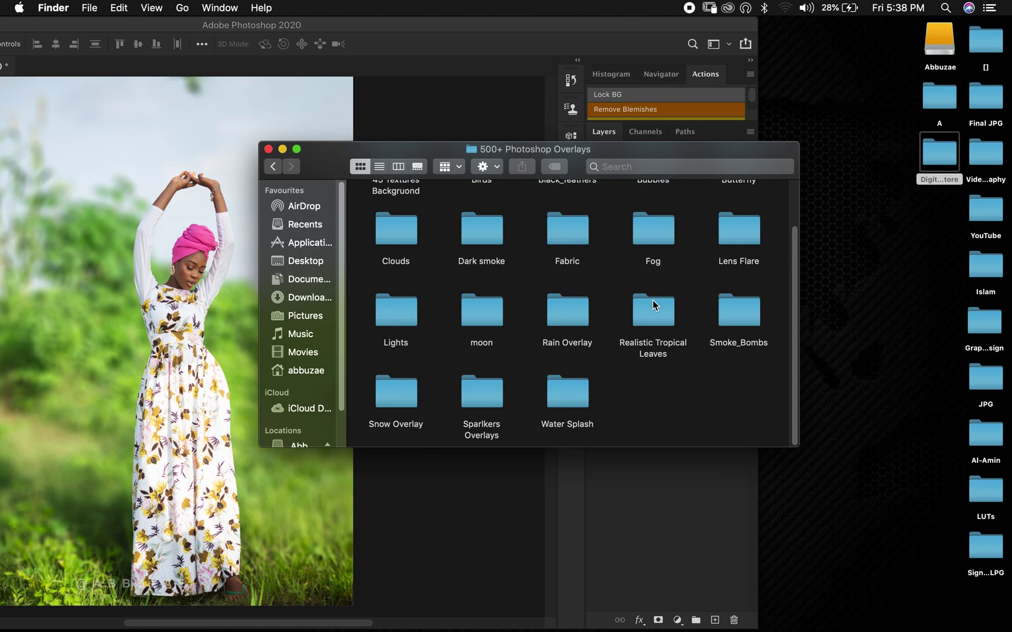
pyautogui.doubleClick(653, 300)
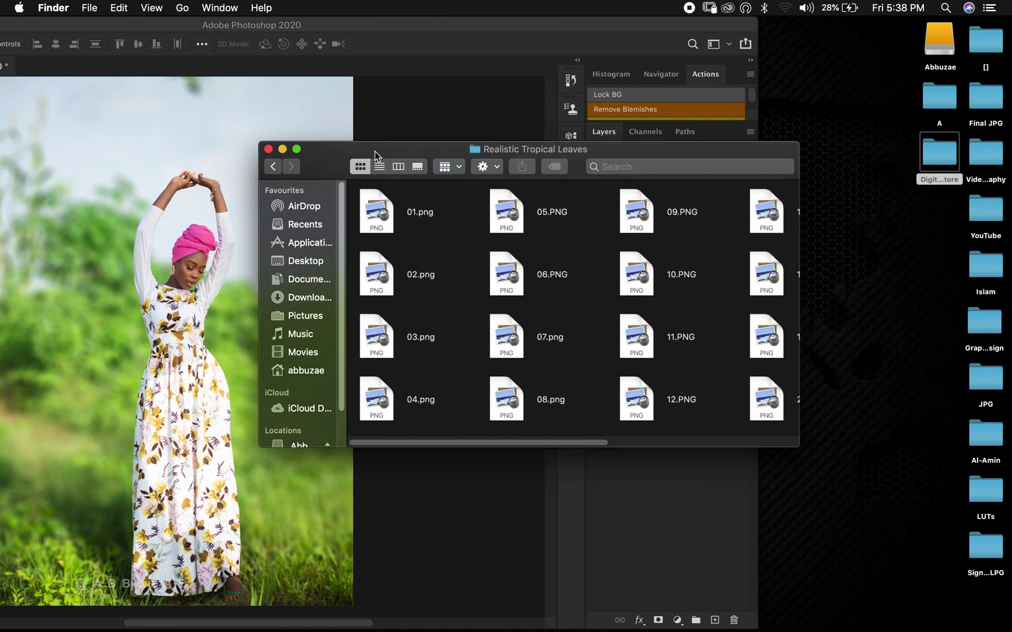
pyautogui.moveTo(386, 147); pyautogui.dragTo(580, 86)
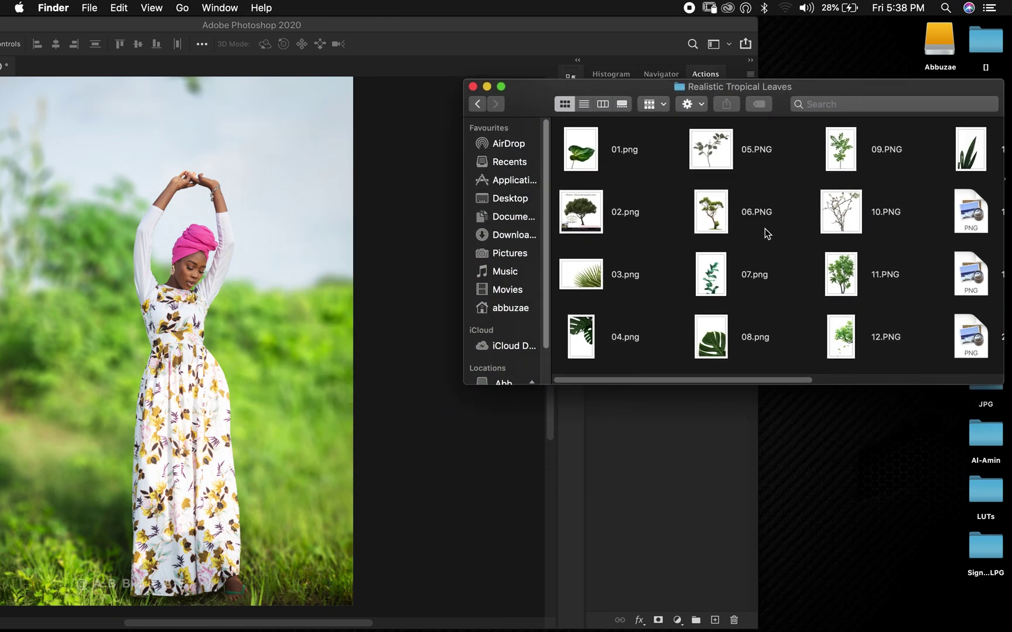
pyautogui.hscroll(4, 764, 228)
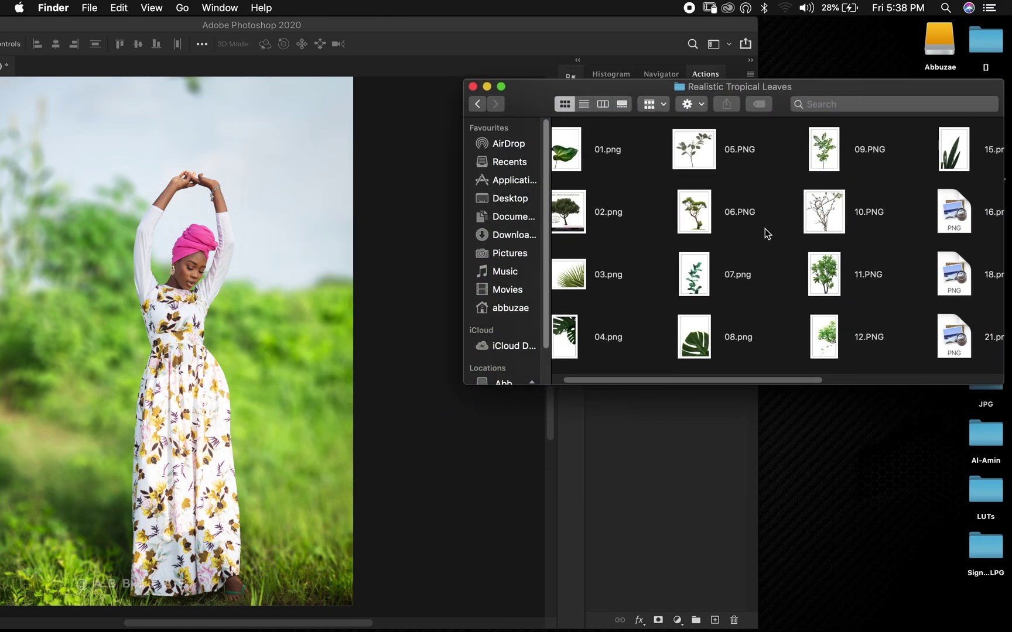
pyautogui.click(477, 104)
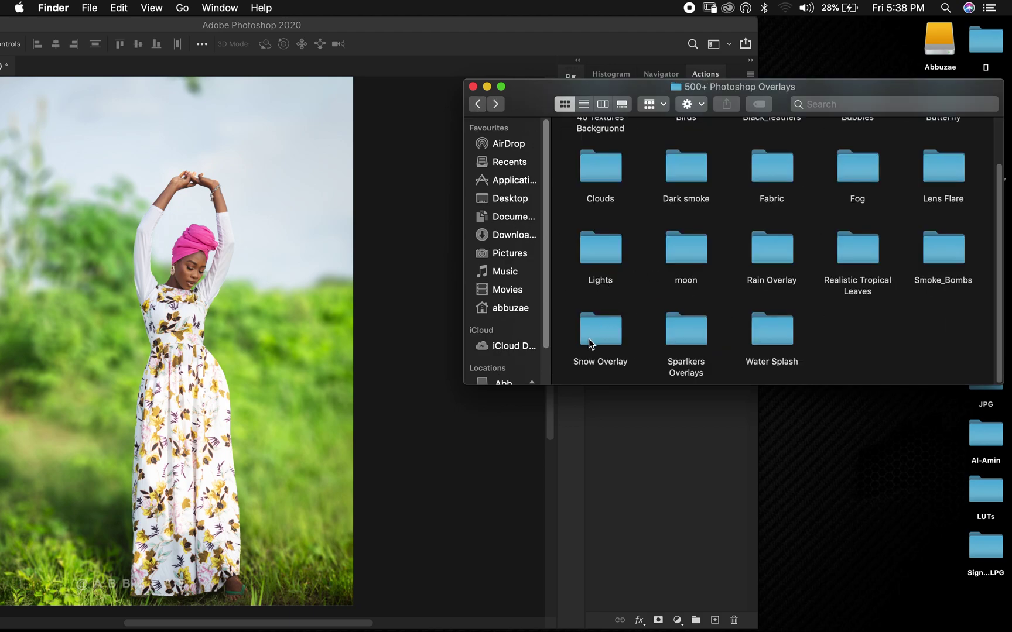
# Place Pink_2.png from the Smoke_Bombs folder above the blurred Background layer, with the smoke on the image's right side behind the woman
pyautogui.doubleClick(936, 270)
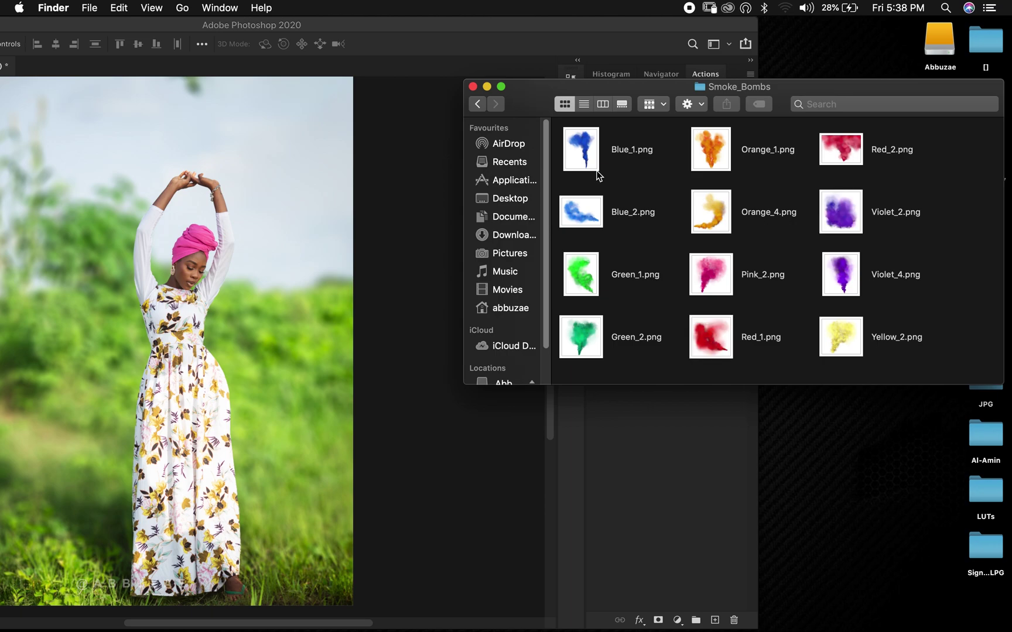
pyautogui.moveTo(711, 273); pyautogui.dragTo(198, 436)
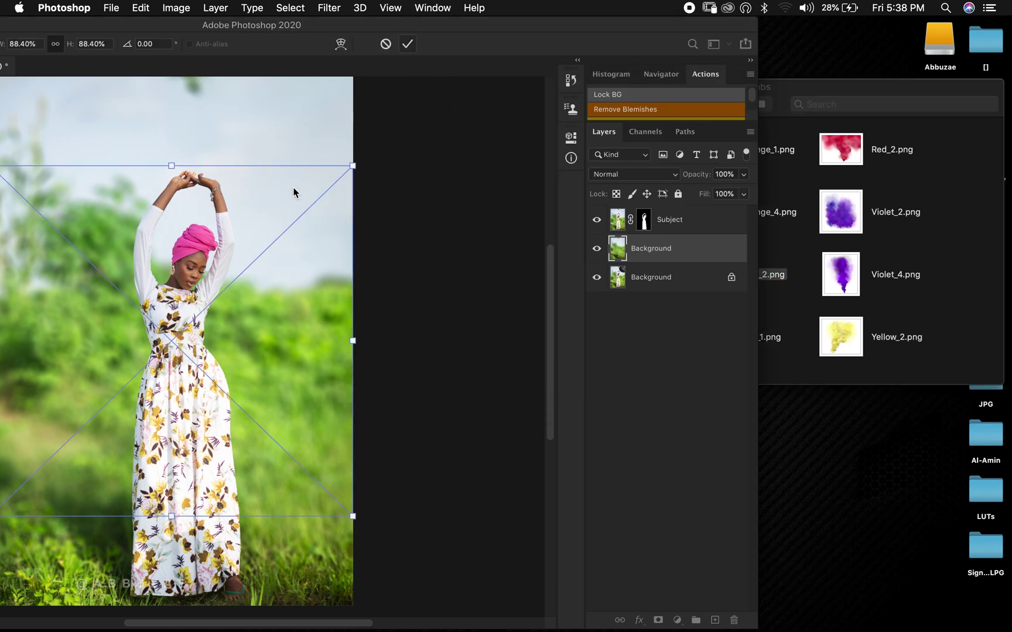
pyautogui.moveTo(106, 355); pyautogui.dragTo(268, 368)
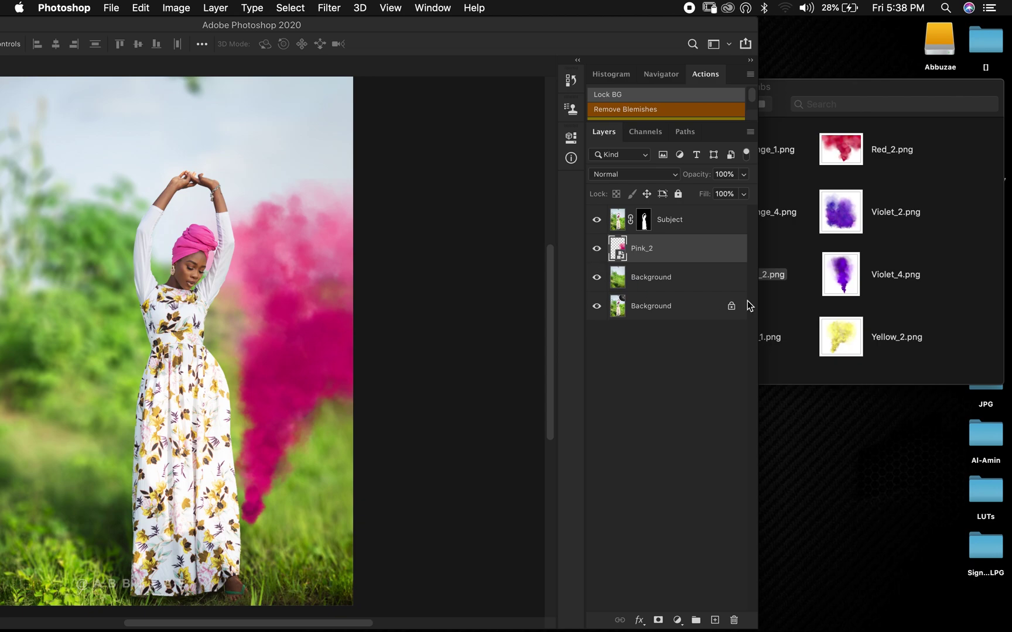
# Place Yellow_2.png from Smoke_Bombs above the Pink_2 layer, move the Photoshop window back, and shift the smoke about 202 px left and 414 px down
pyautogui.click(971, 313)
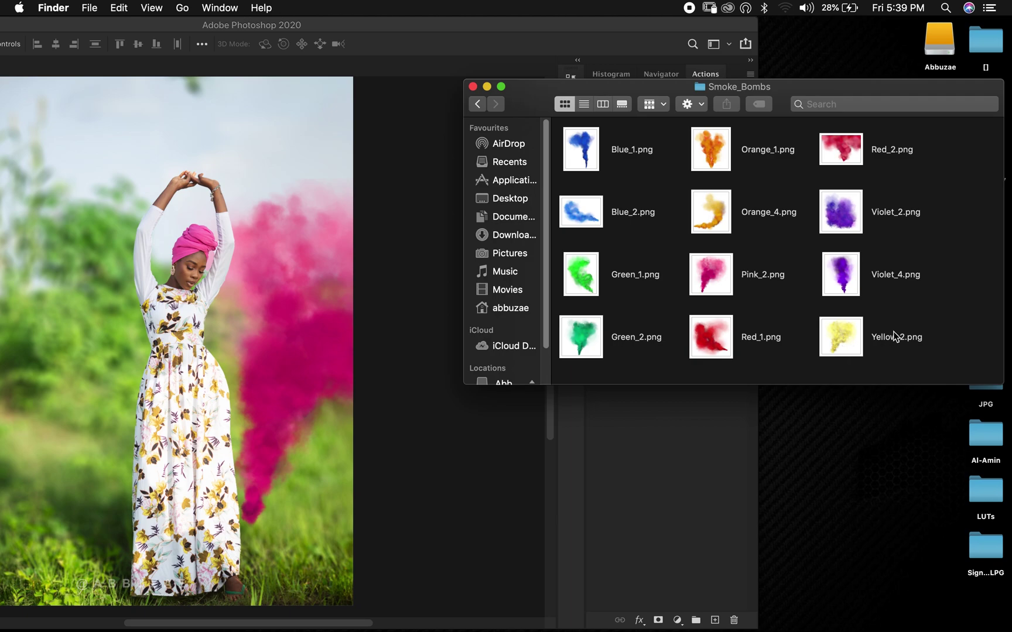
pyautogui.moveTo(843, 342); pyautogui.dragTo(181, 409)
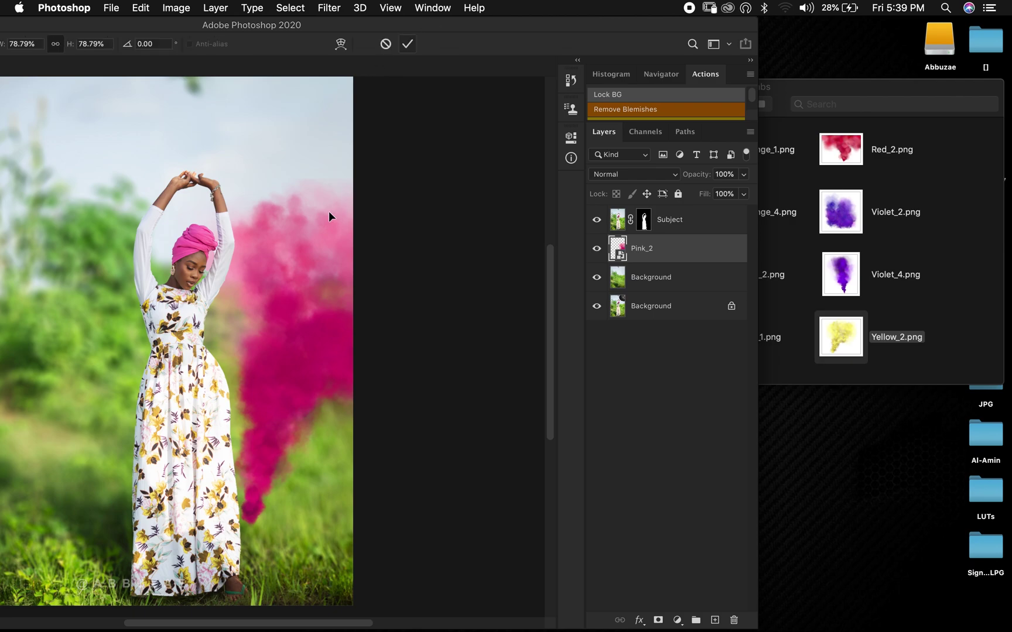
pyautogui.moveTo(410, 23); pyautogui.dragTo(673, 6)
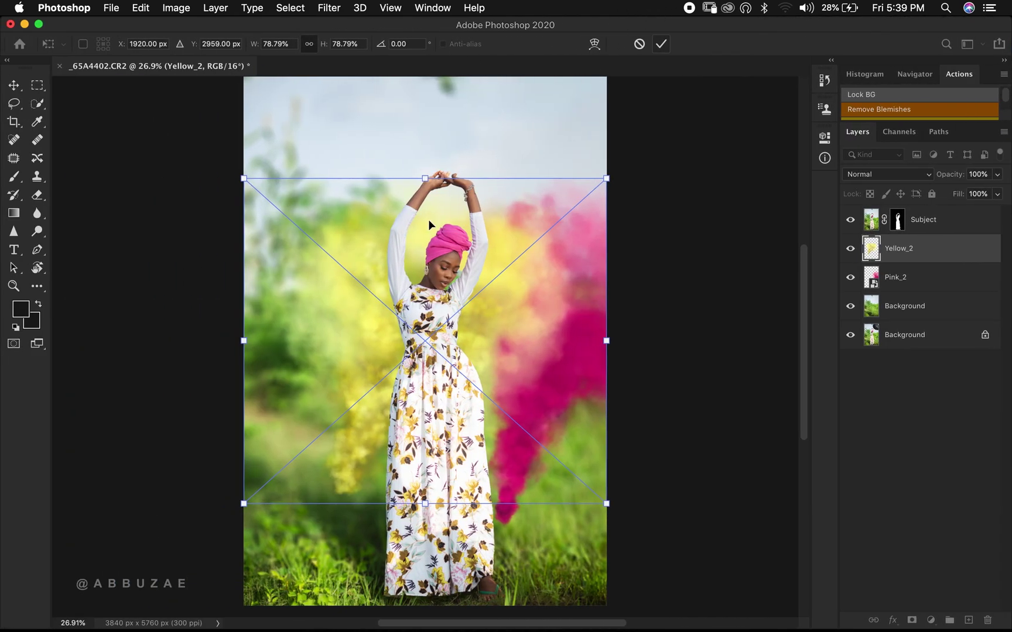
pyautogui.press('x')
pyautogui.moveTo(316, 377); pyautogui.dragTo(350, 397)
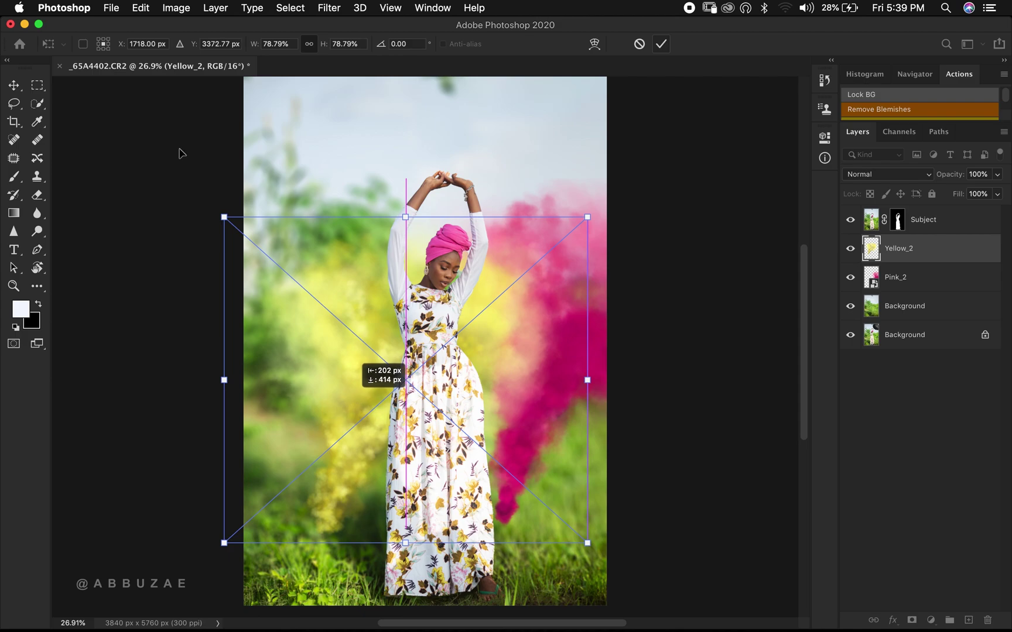
# Flip the Yellow_2 smoke horizontally
pyautogui.click(141, 8)
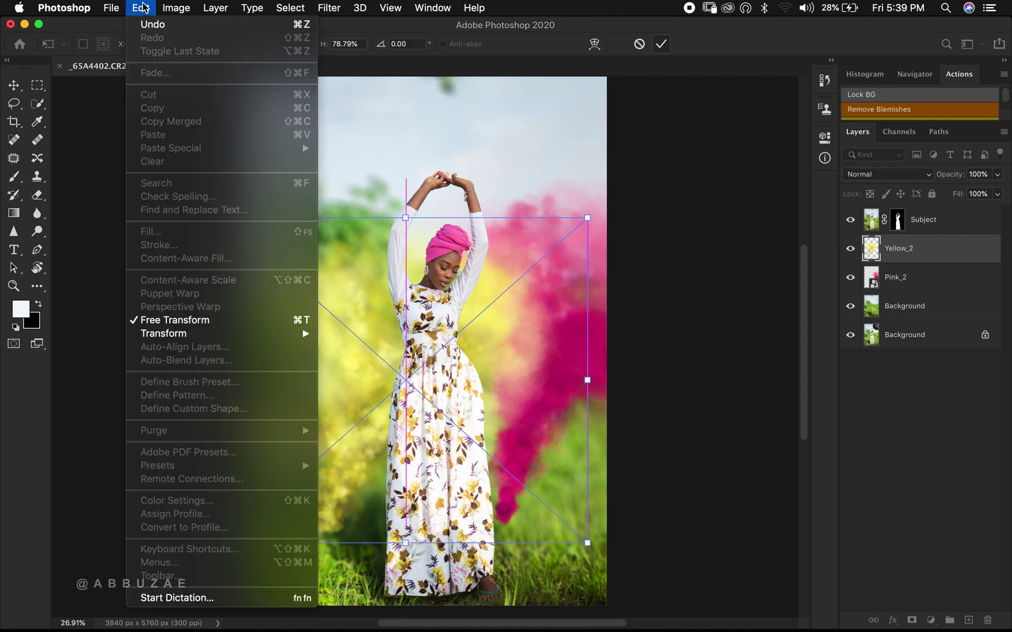
pyautogui.click(144, 10)
pyautogui.click(142, 10)
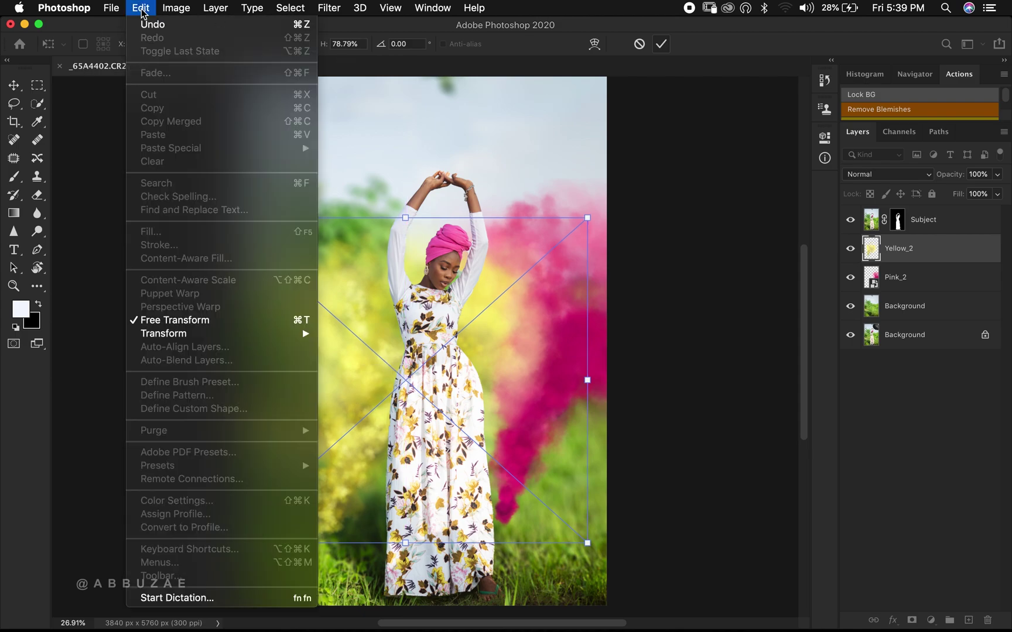
pyautogui.moveTo(205, 337)
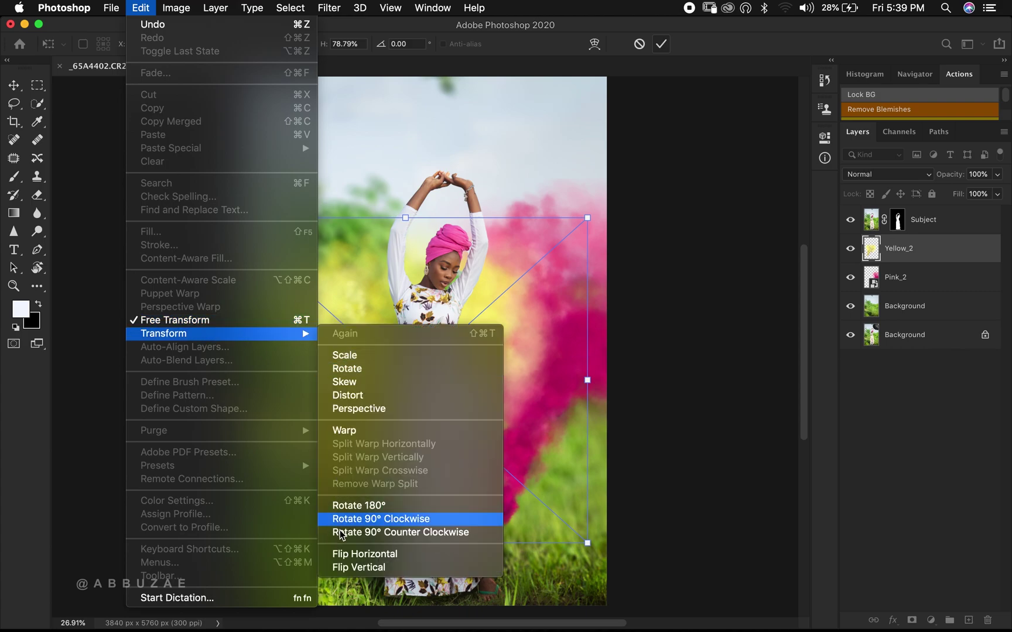
pyautogui.click(352, 553)
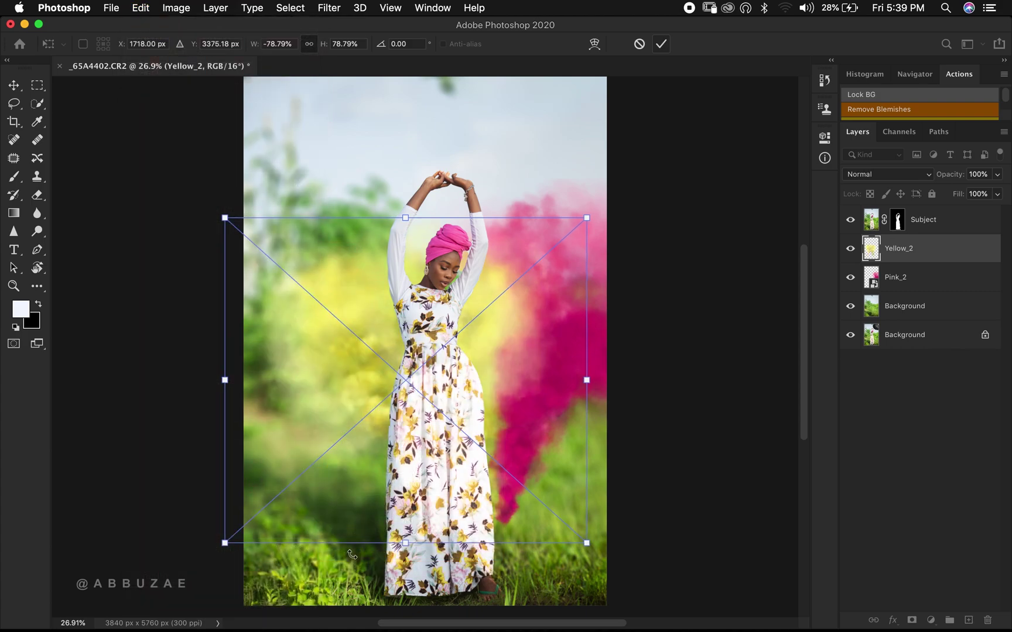
# Move the Yellow_2 smoke to the image's left side behind the woman and tilt it about 4° counter-clockwise
pyautogui.moveTo(299, 336); pyautogui.dragTo(277, 342)
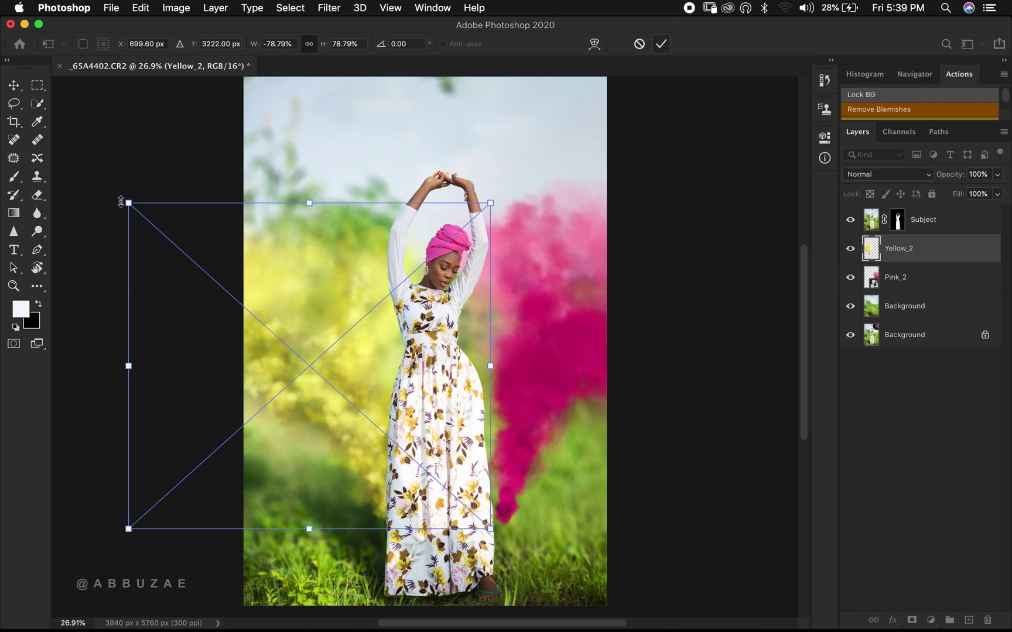
pyautogui.moveTo(94, 204); pyautogui.dragTo(94, 205)
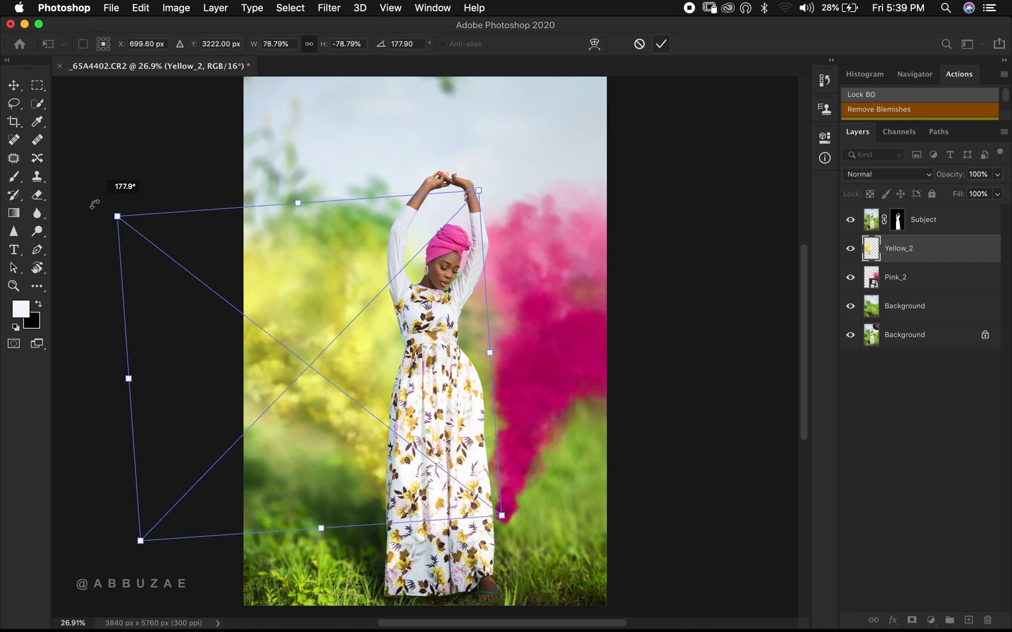
pyautogui.moveTo(305, 316); pyautogui.dragTo(300, 321)
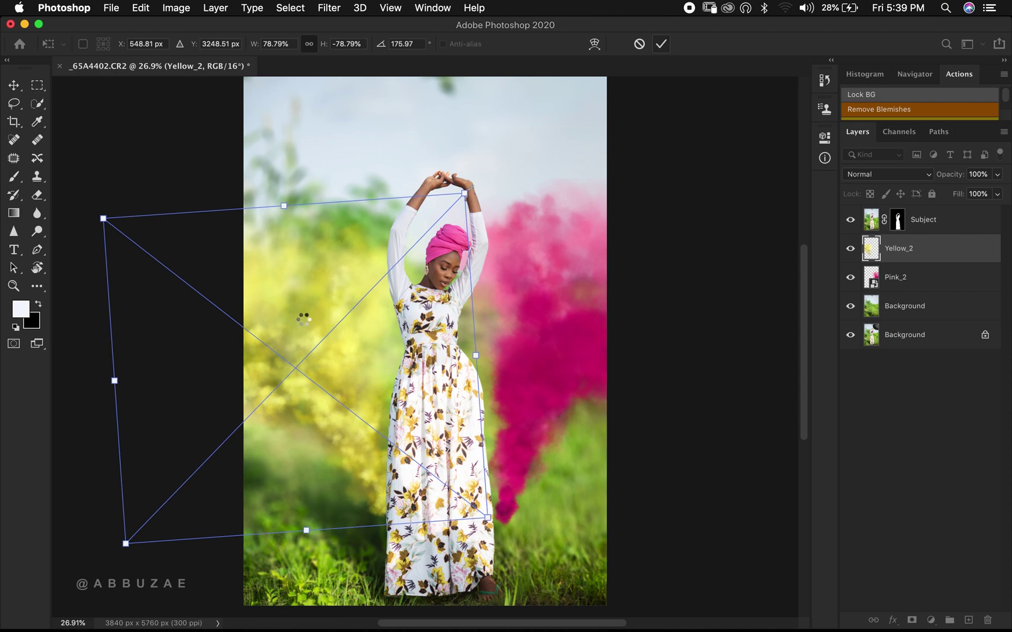
pyautogui.press('Return')
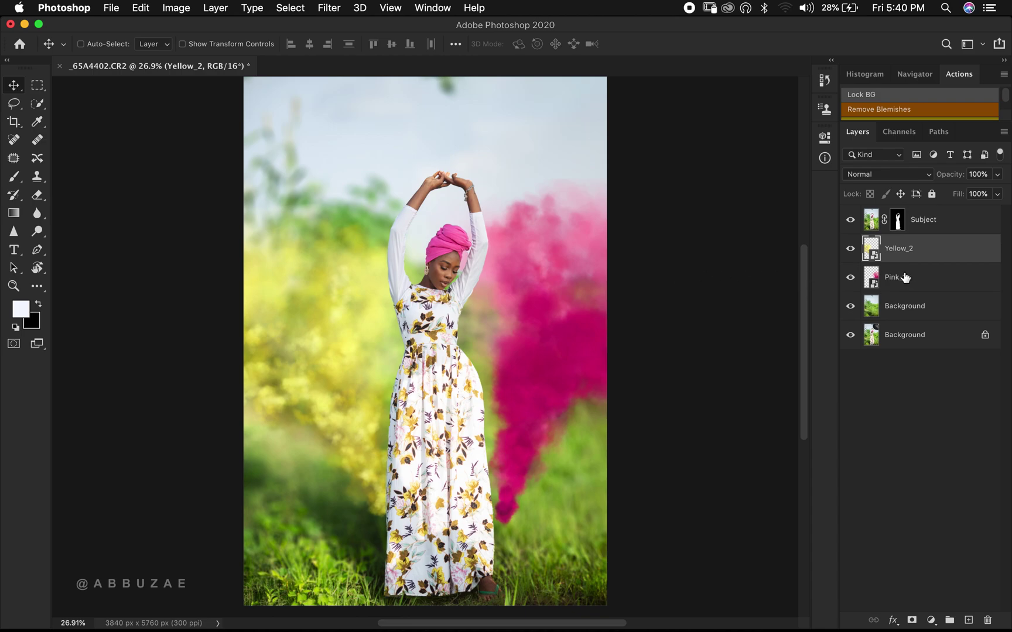
# Select the Pink_2 smoke layer and show its transform controls
pyautogui.click(902, 277)
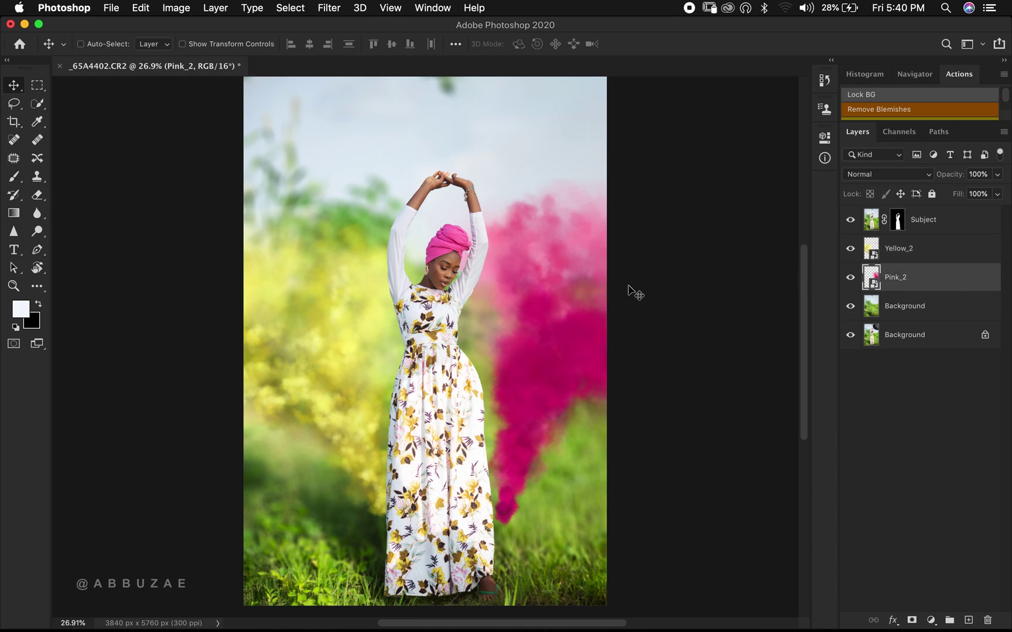
pyautogui.click(182, 44)
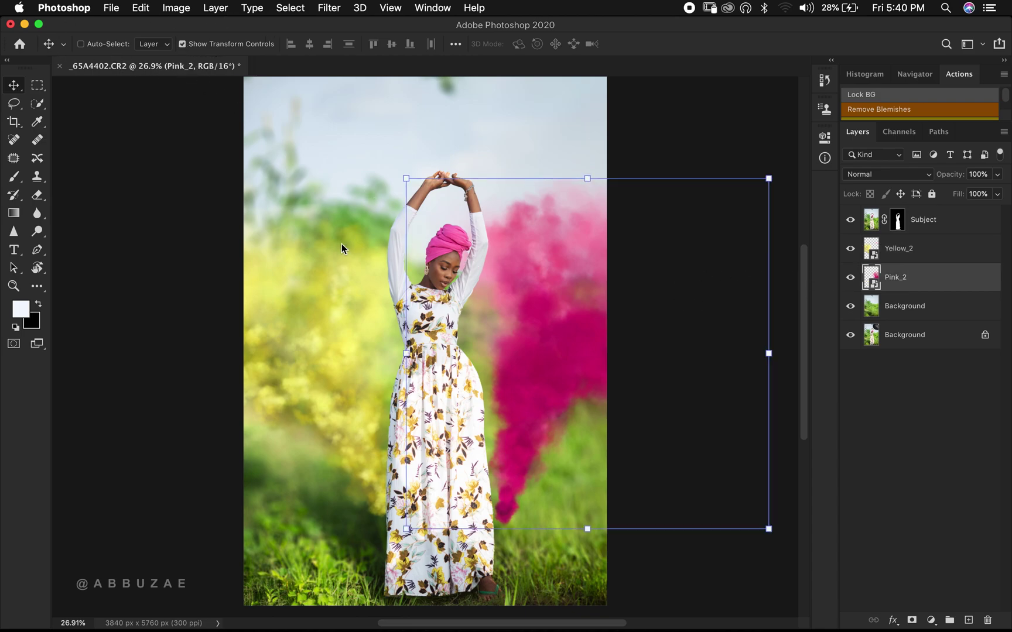
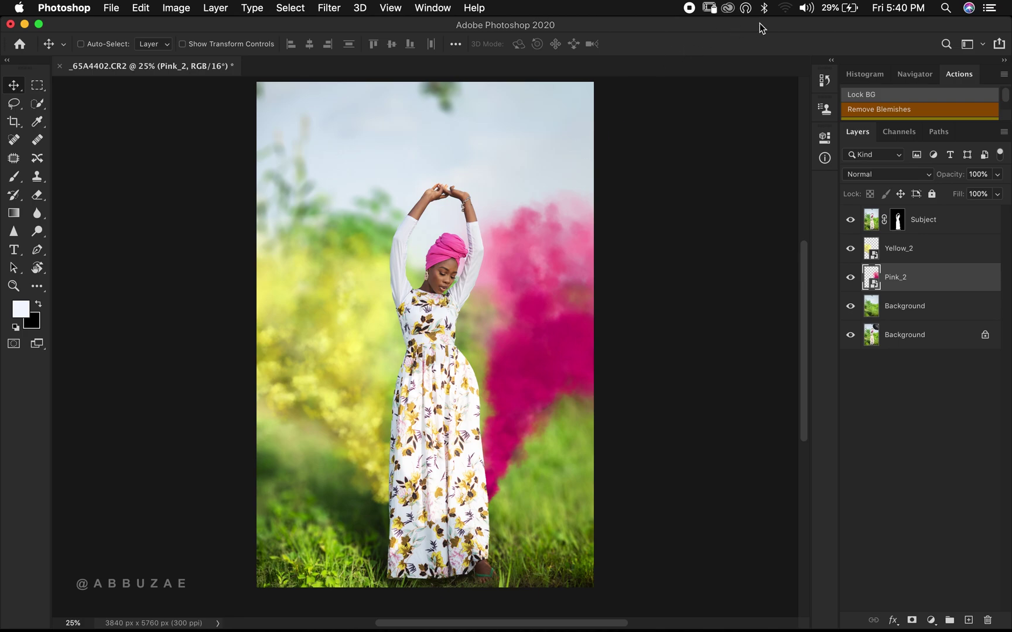
# Move the Photoshop window aside, switch to Finder, and examine the overlay categories in the 500+ Photoshop Overlays folder
pyautogui.moveTo(760, 22); pyautogui.dragTo(416, 13)
pyautogui.click(964, 287)
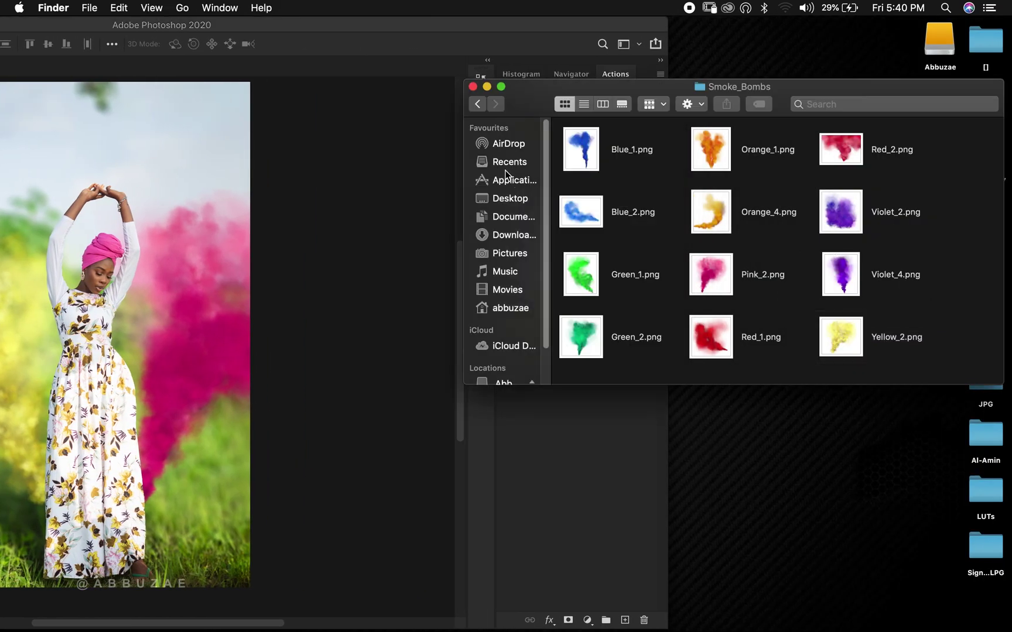
pyautogui.click(476, 103)
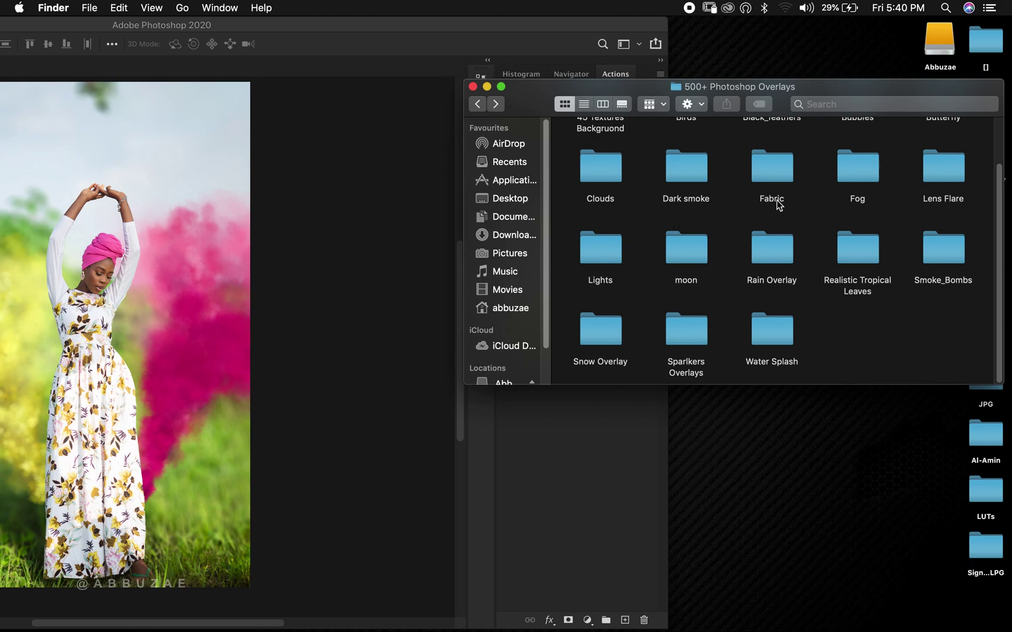
pyautogui.scroll(2, 825, 187)
pyautogui.scroll(-2, 825, 187)
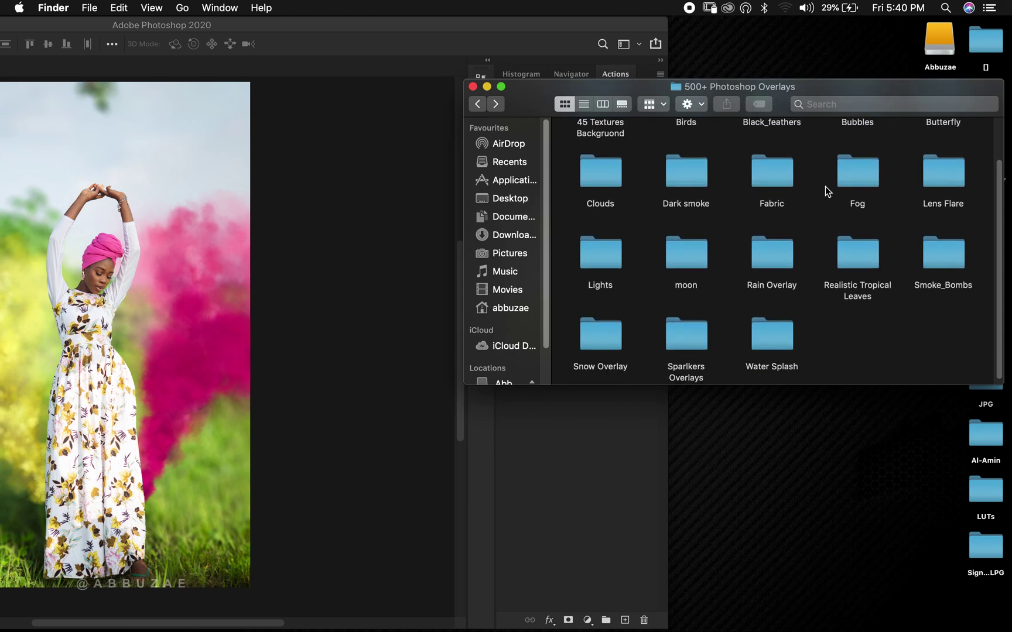
pyautogui.scroll(1, 825, 187)
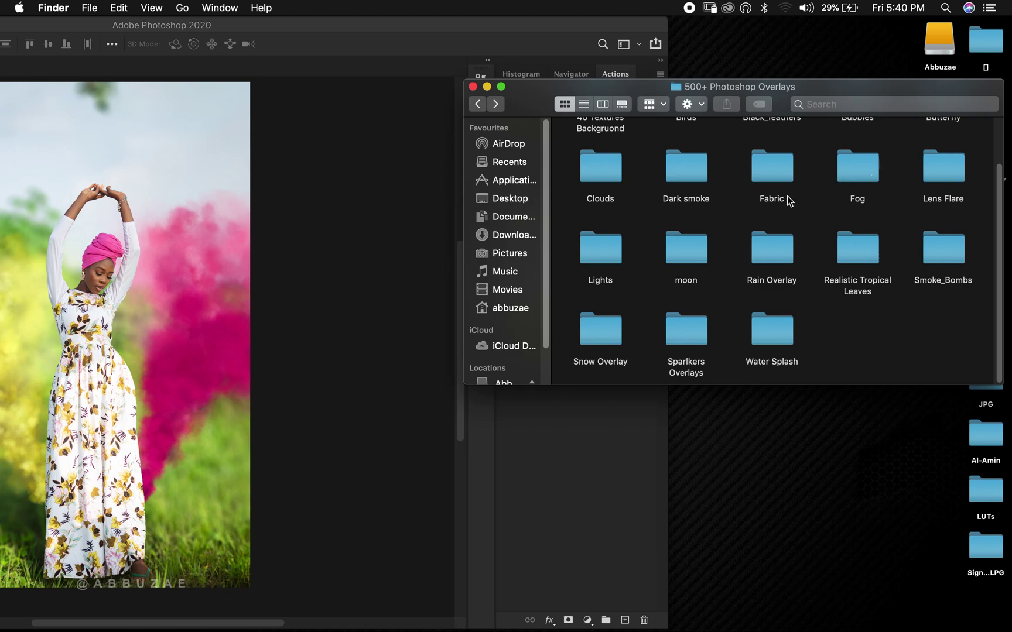
pyautogui.scroll(2, 788, 195)
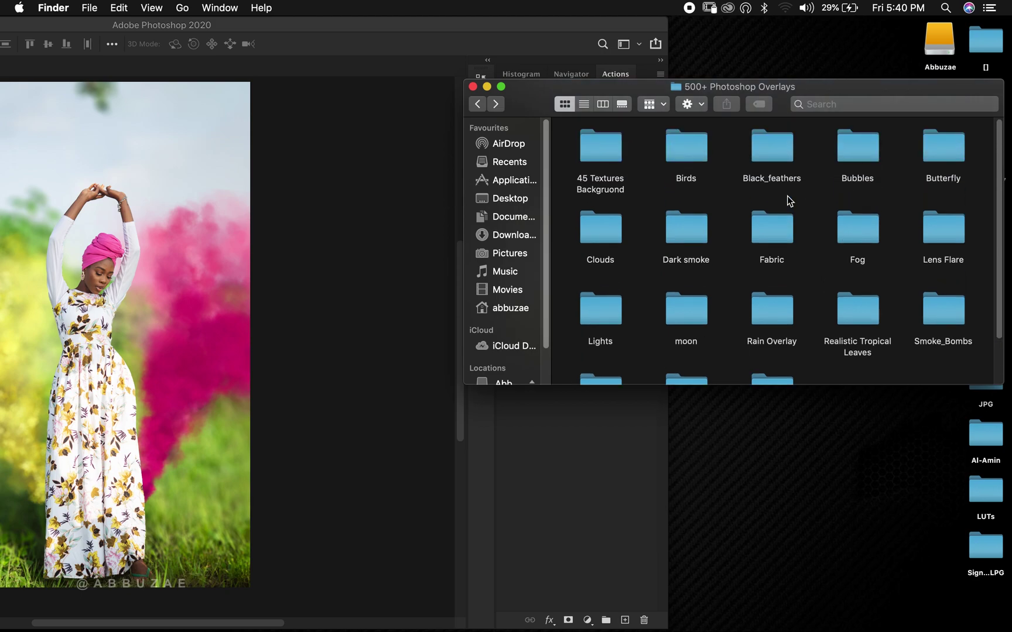
pyautogui.scroll(-3, 787, 195)
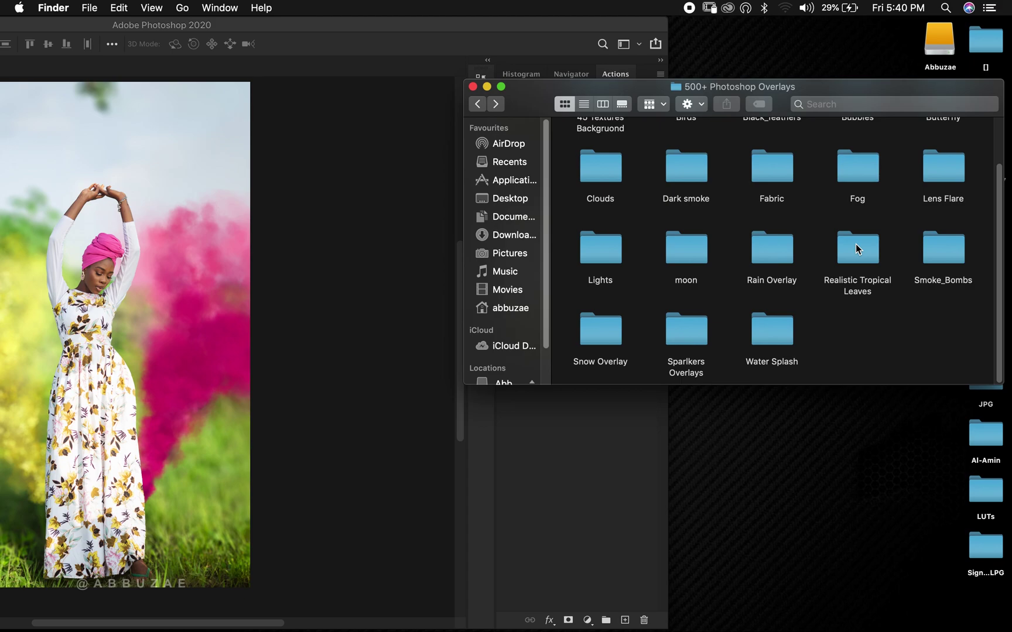
# Open the Realistic Tropical Leaves folder and examine its plant and leaf overlays
pyautogui.doubleClick(855, 244)
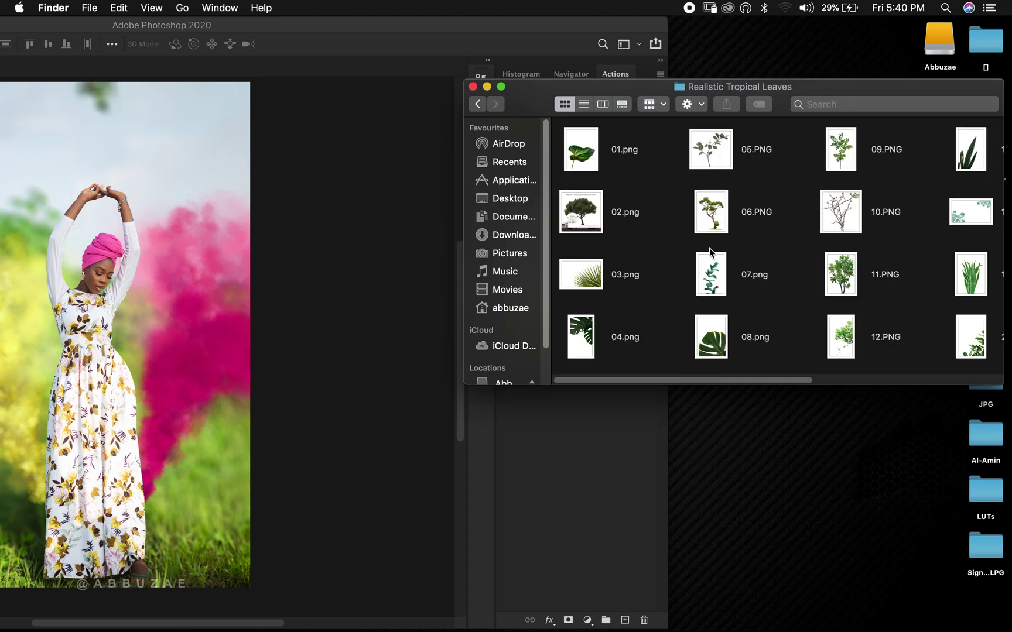
pyautogui.hscroll(5, 709, 249)
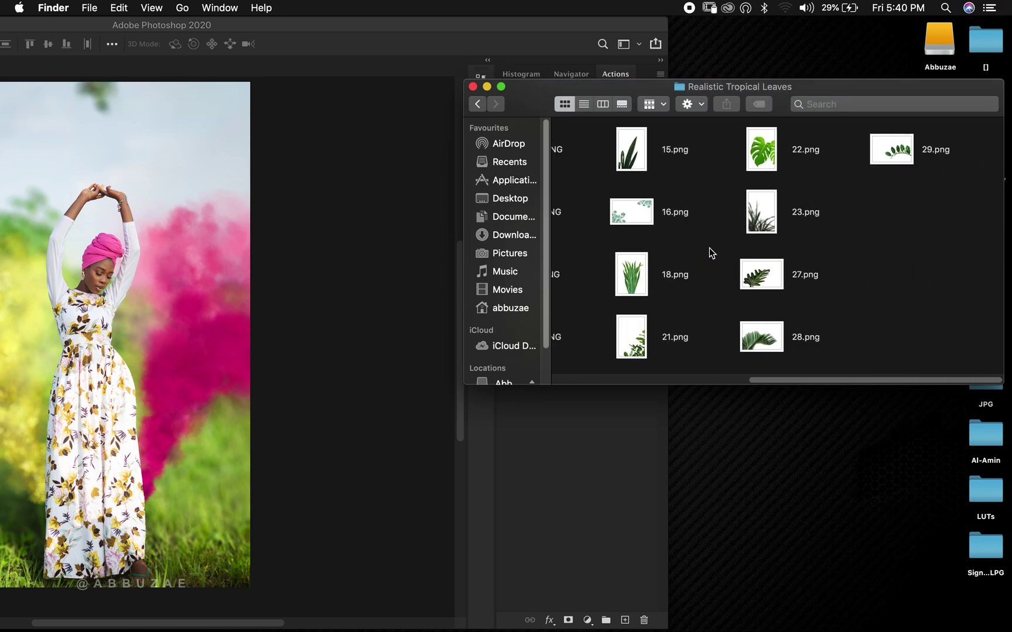
pyautogui.hscroll(-5, 709, 248)
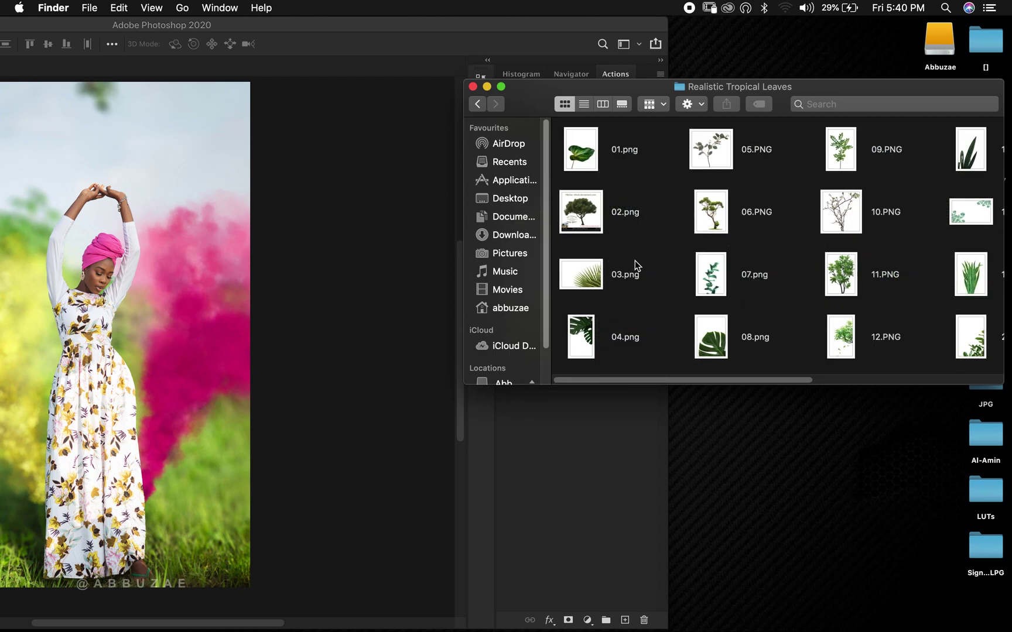
pyautogui.hscroll(3, 690, 234)
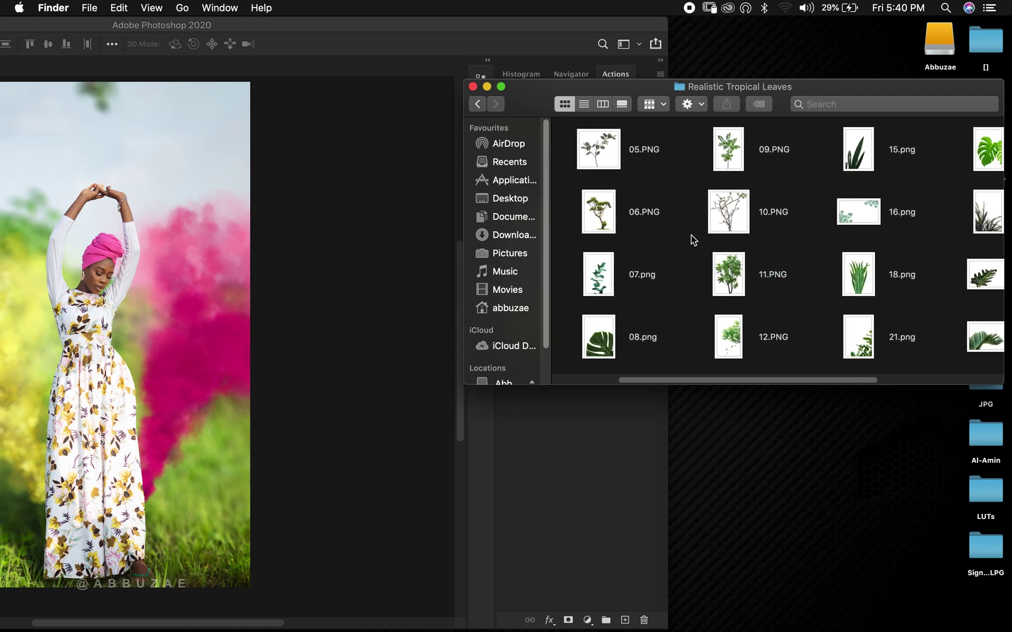
pyautogui.hscroll(3, 691, 235)
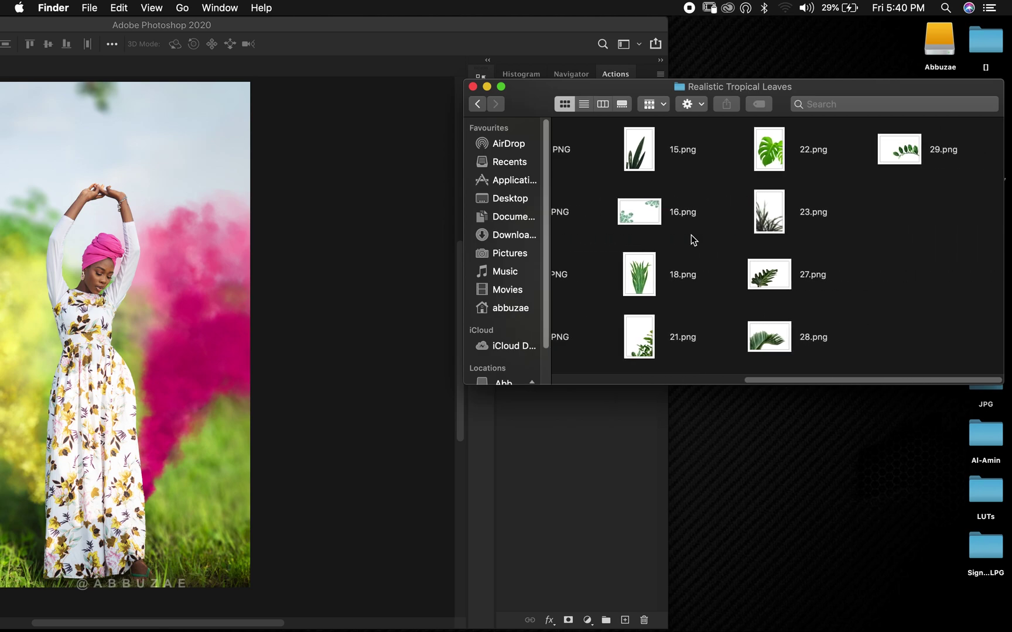
pyautogui.hscroll(-3, 691, 235)
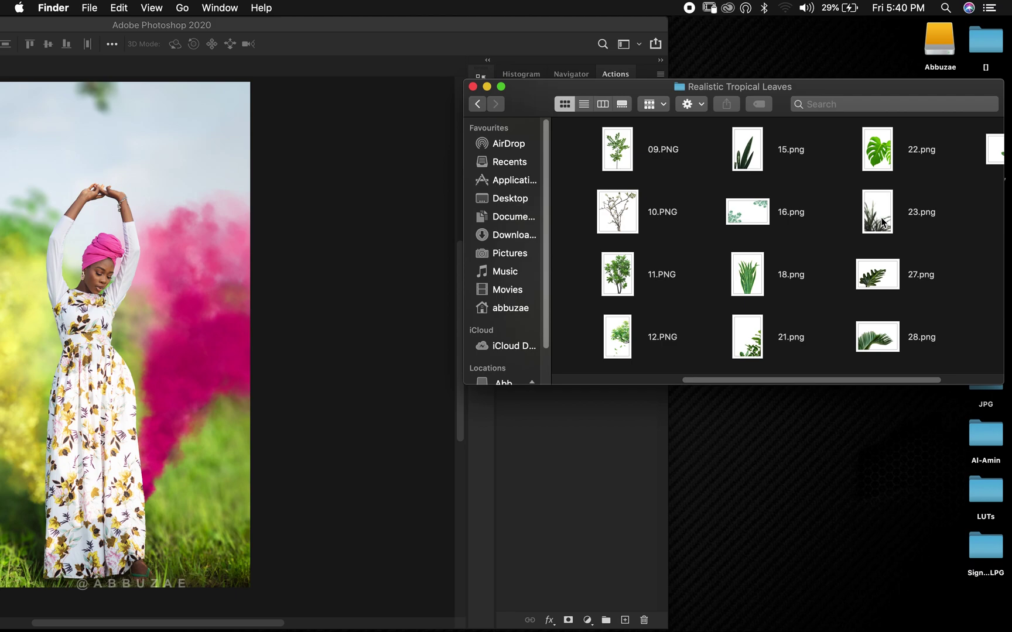
# Place 23.png above the Subject layer in Photoshop and shift the plant about 277 px right and 630 px down
pyautogui.moveTo(881, 222); pyautogui.dragTo(119, 416)
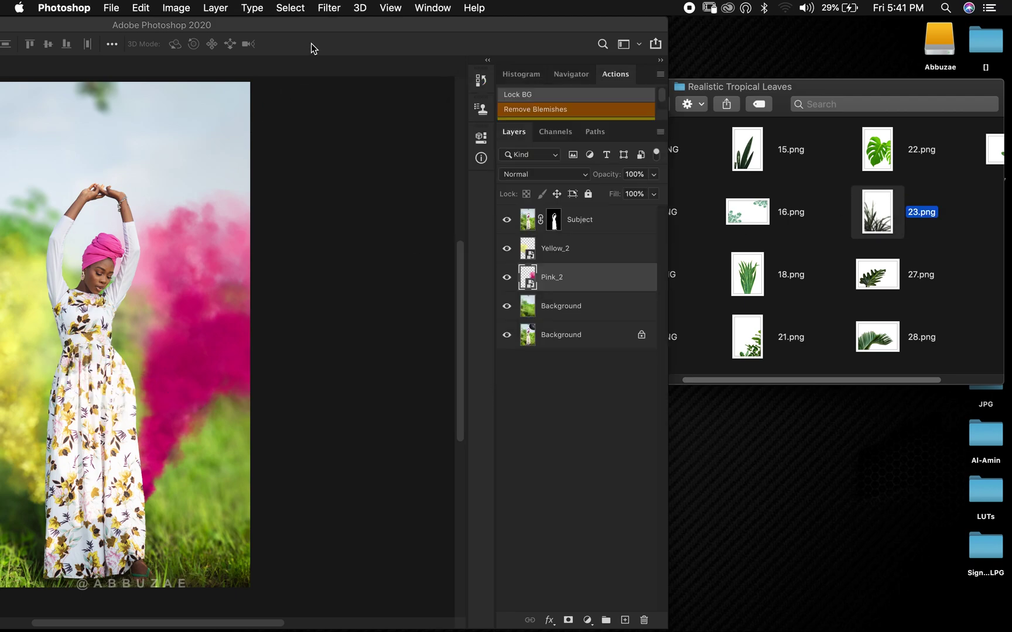
pyautogui.moveTo(487, 20); pyautogui.dragTo(838, 9)
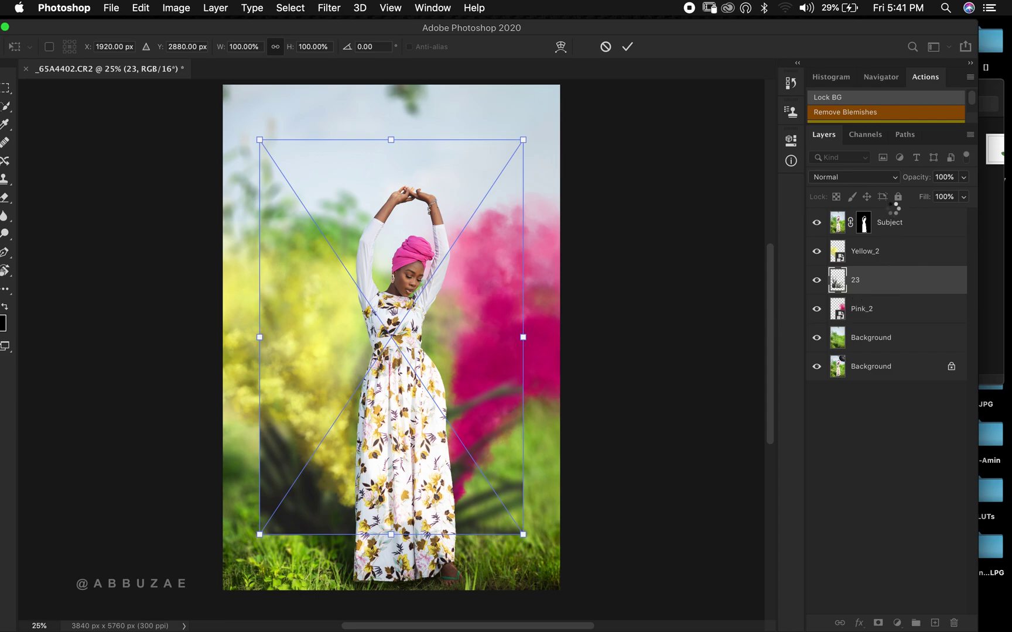
pyautogui.moveTo(890, 208); pyautogui.dragTo(891, 212)
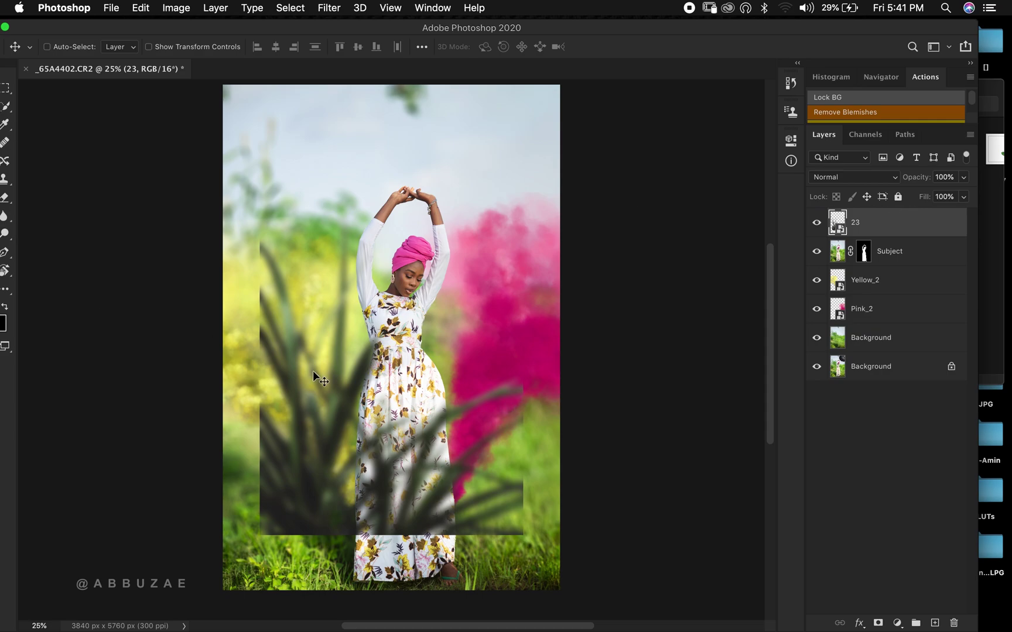
pyautogui.moveTo(313, 371); pyautogui.dragTo(336, 426)
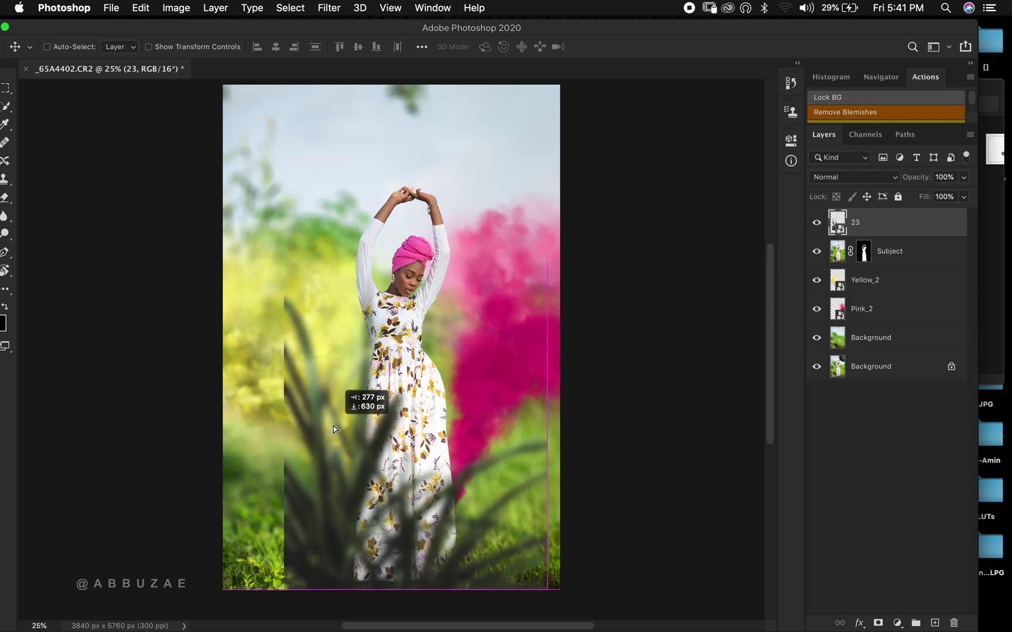
pyautogui.moveTo(48, 25); pyautogui.dragTo(82, 23)
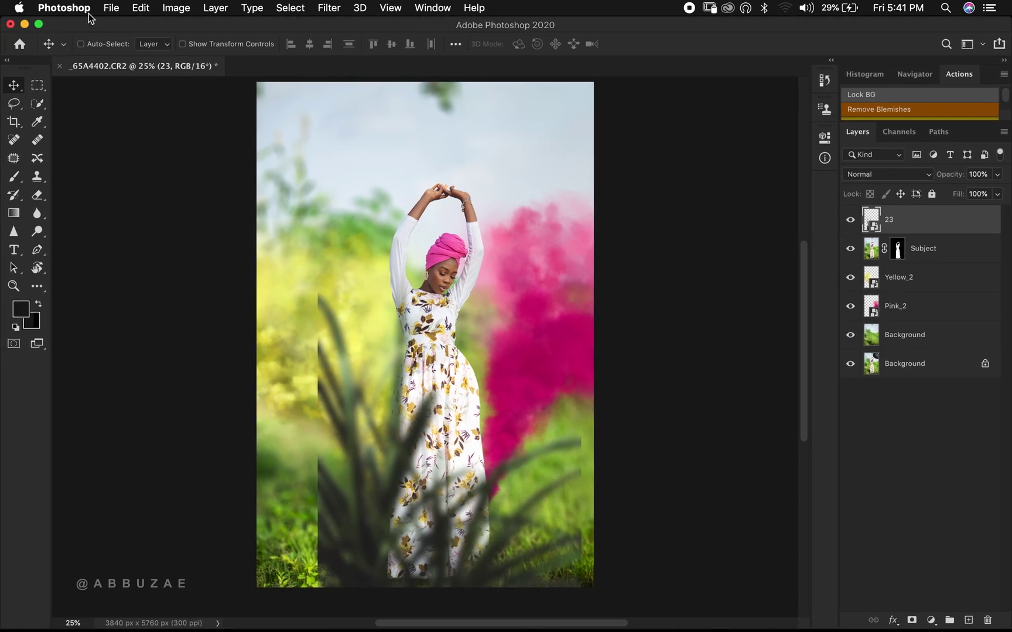
# Try to reposition and enlarge the layer 23 plant over the dress, and delete that layer
pyautogui.click(182, 44)
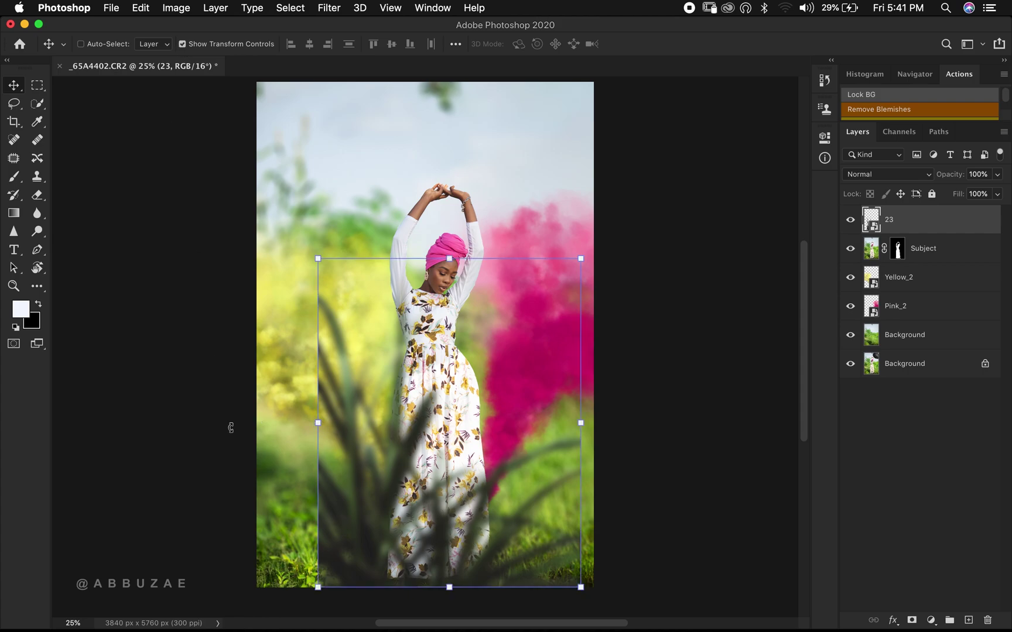
pyautogui.moveTo(231, 428); pyautogui.dragTo(226, 404)
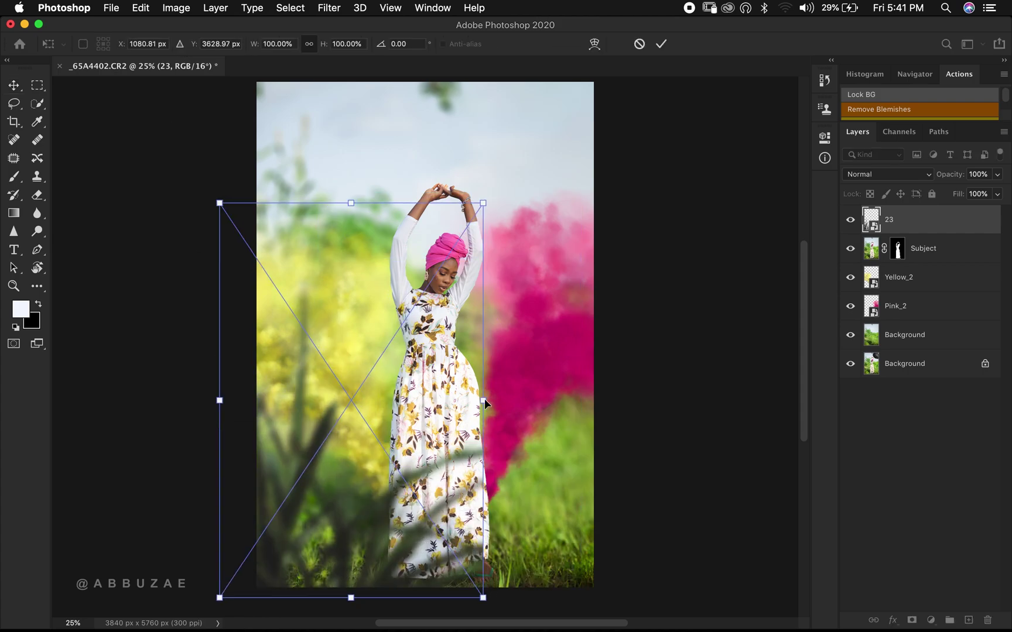
pyautogui.moveTo(481, 400); pyautogui.dragTo(596, 387)
pyautogui.moveTo(410, 417); pyautogui.dragTo(438, 340)
pyautogui.press('Return')
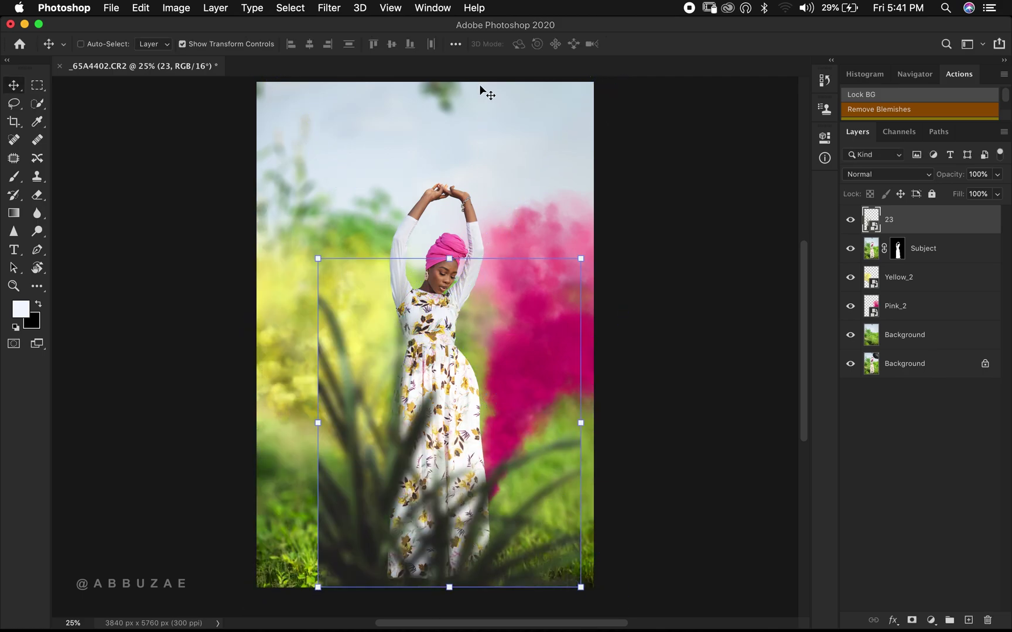
pyautogui.press('Delete')
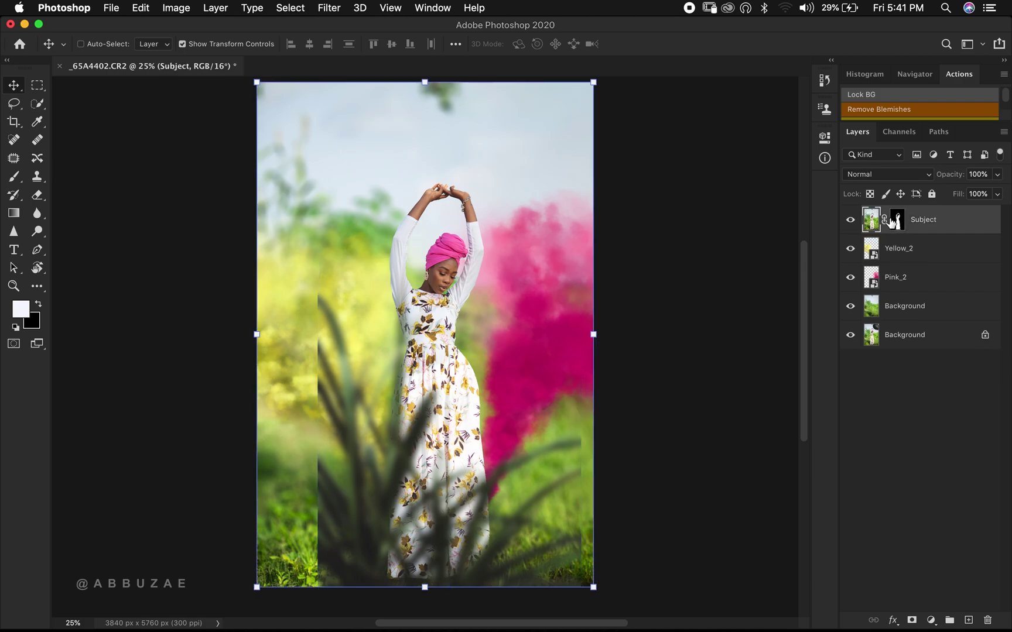
# Switch to Finder and place 11.PNG from the Realistic Tropical Leaves folder into the portrait above the Subject layer
pyautogui.press('super+Tab')
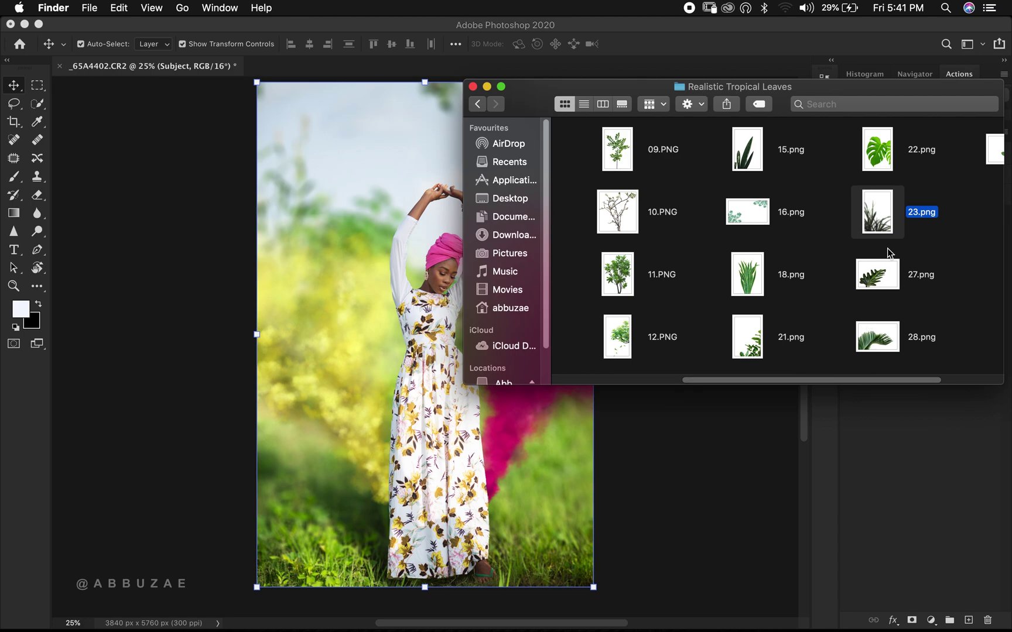
pyautogui.hscroll(-5, 901, 264)
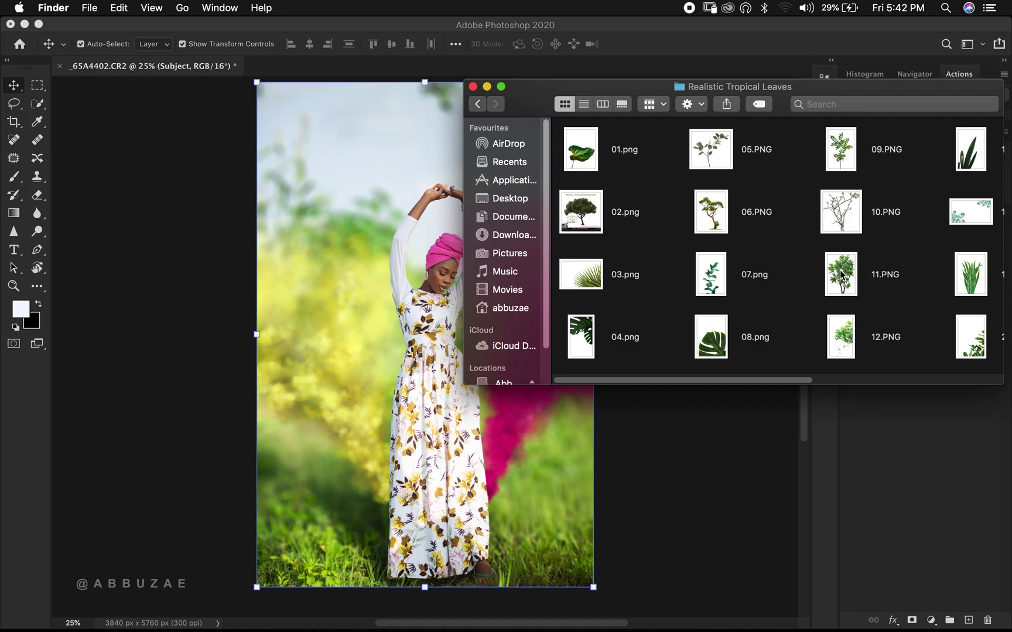
pyautogui.hscroll(2, 840, 274)
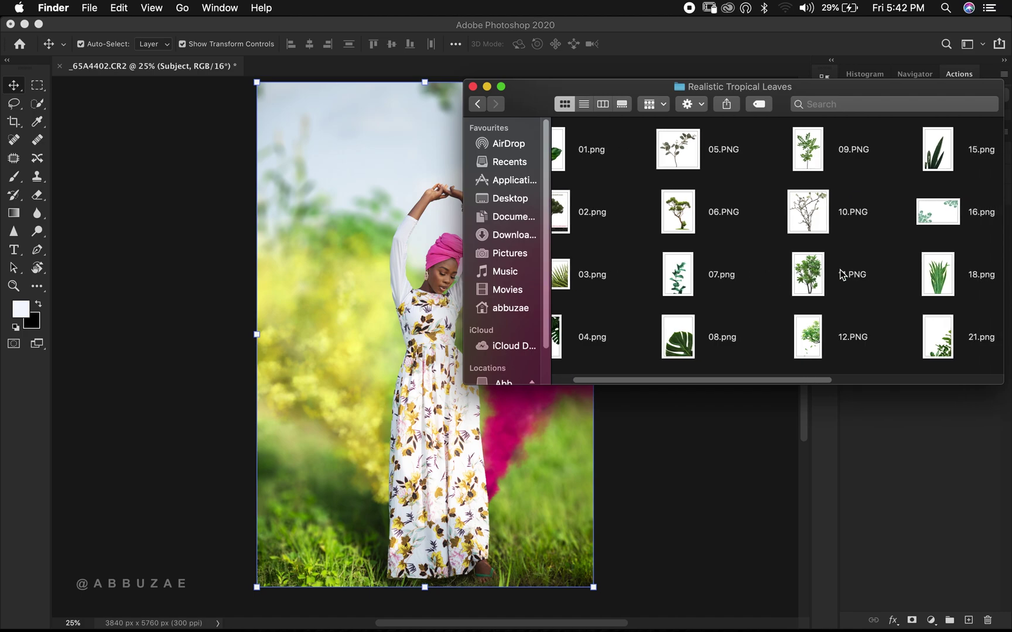
pyautogui.moveTo(806, 276); pyautogui.dragTo(346, 350)
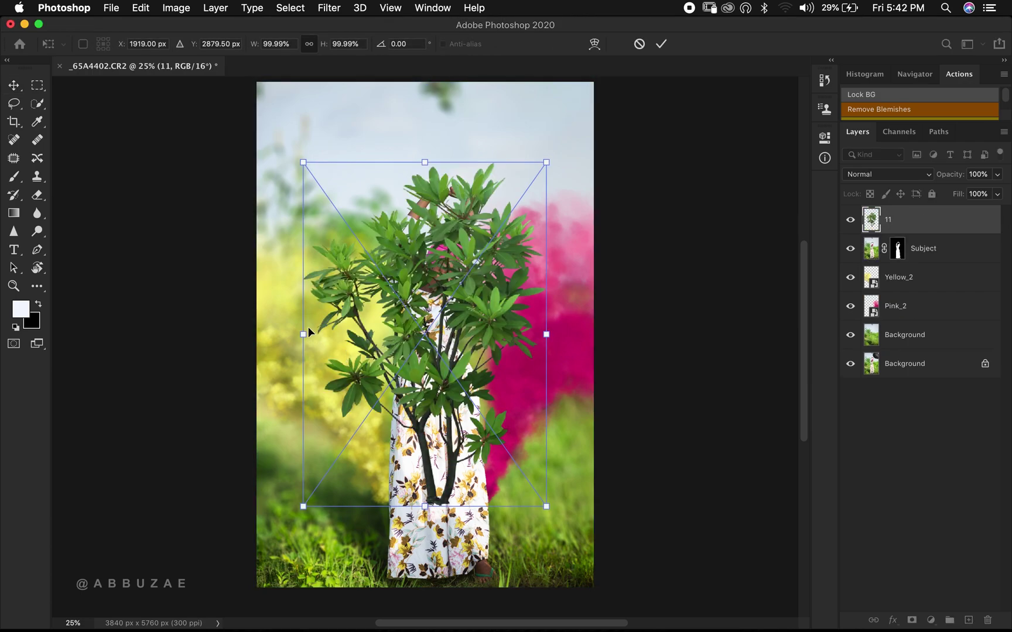
# Enlarge the layer 11 plant to about 167%, rotate it about 15°, and position it along the image's lower edge in front of the dress
pyautogui.moveTo(300, 335); pyautogui.dragTo(141, 334)
pyautogui.moveTo(483, 432); pyautogui.dragTo(512, 472)
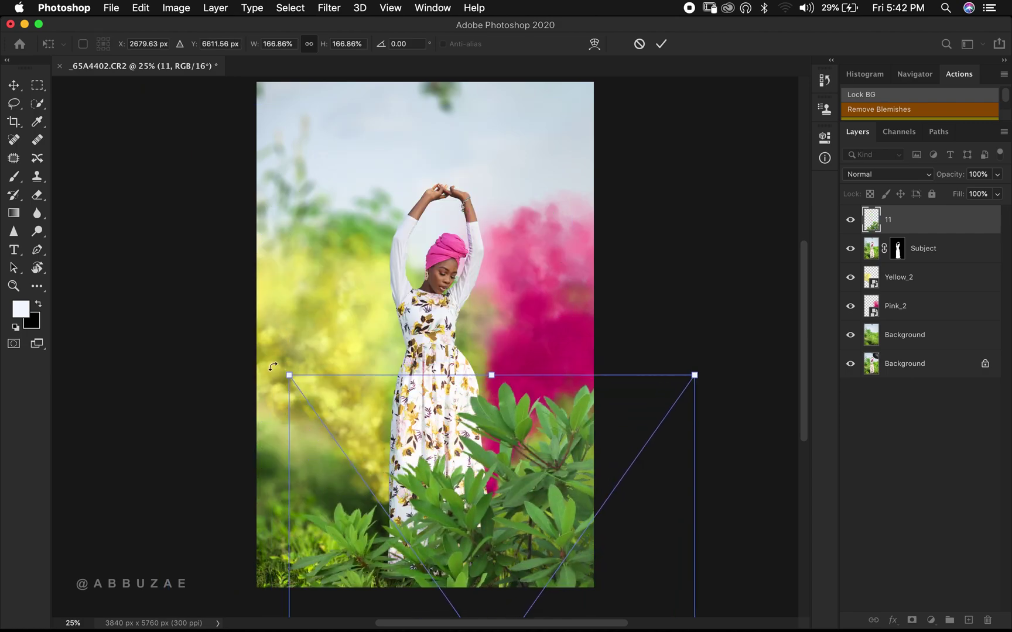
pyautogui.moveTo(283, 361); pyautogui.dragTo(372, 326)
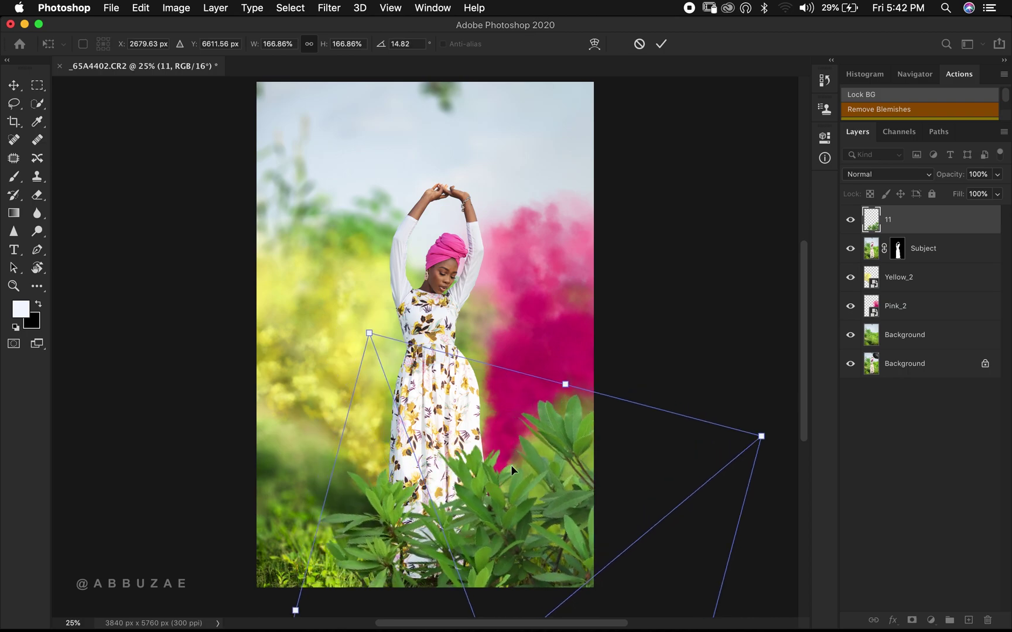
pyautogui.moveTo(466, 494); pyautogui.dragTo(426, 523)
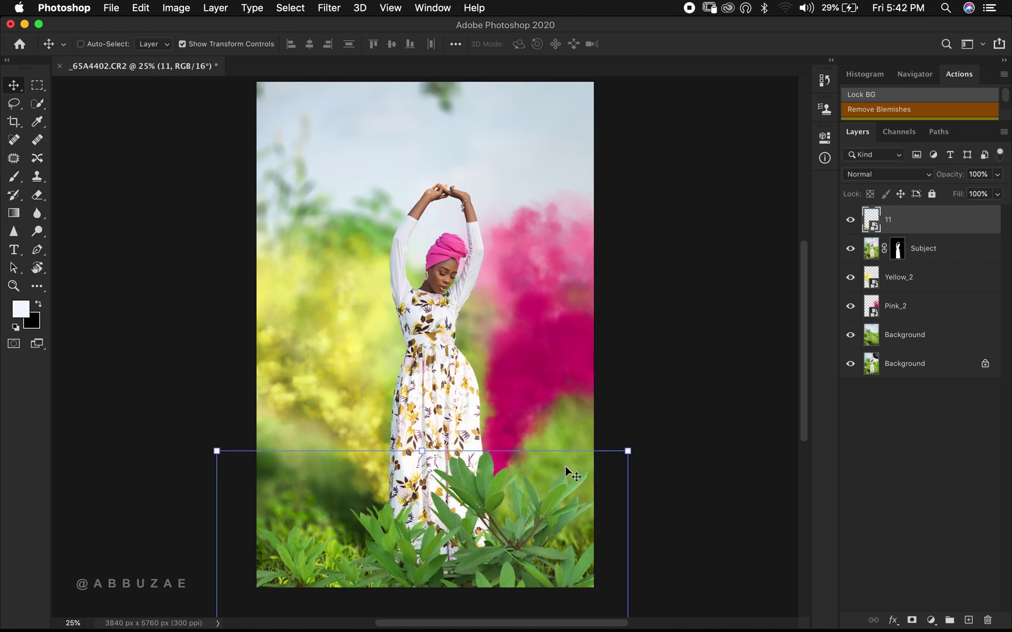
# Hide the transform controls and apply a Gaussian Blur with a 25-pixel radius to the layer 11 plant
pyautogui.click(182, 44)
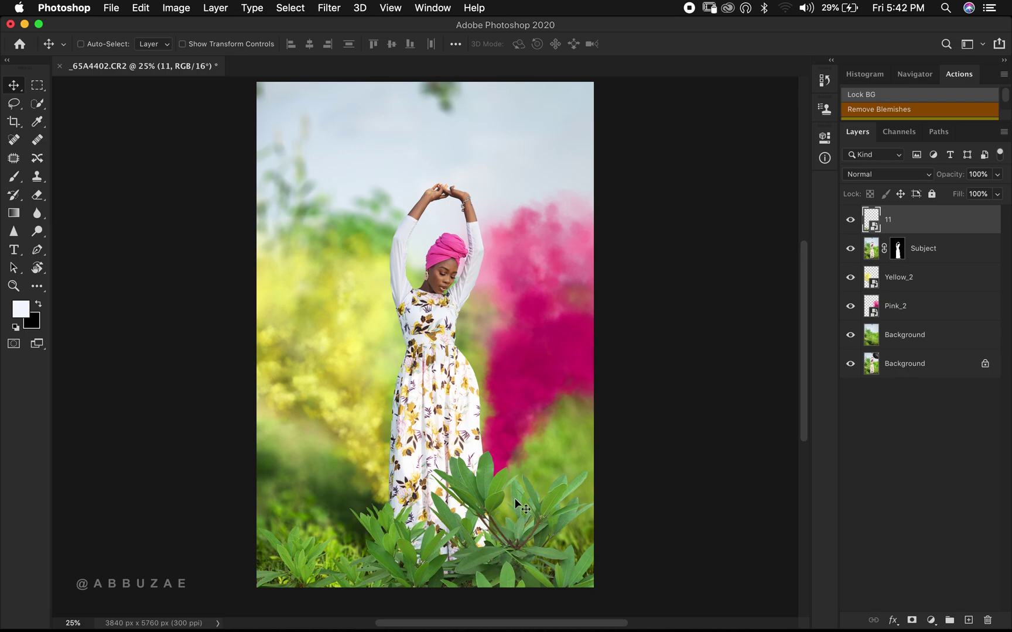
pyautogui.click(330, 8)
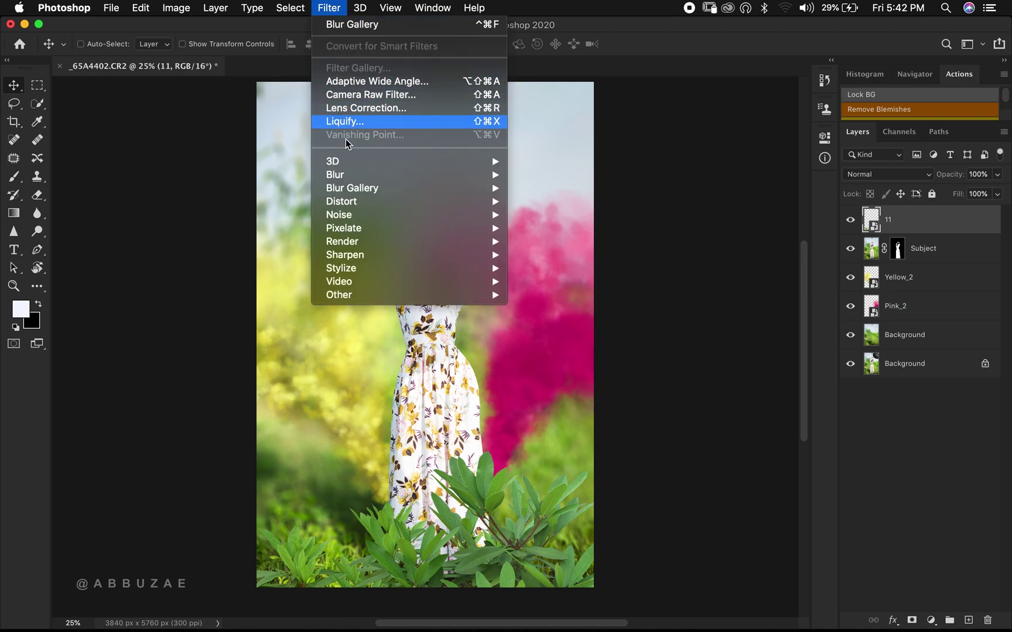
pyautogui.moveTo(382, 178)
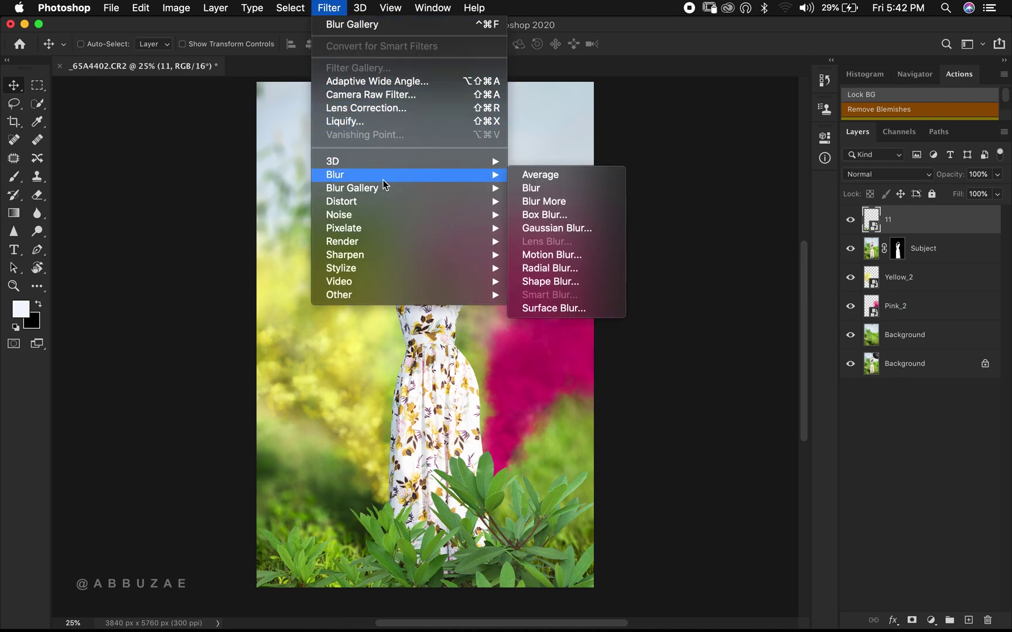
pyautogui.click(536, 228)
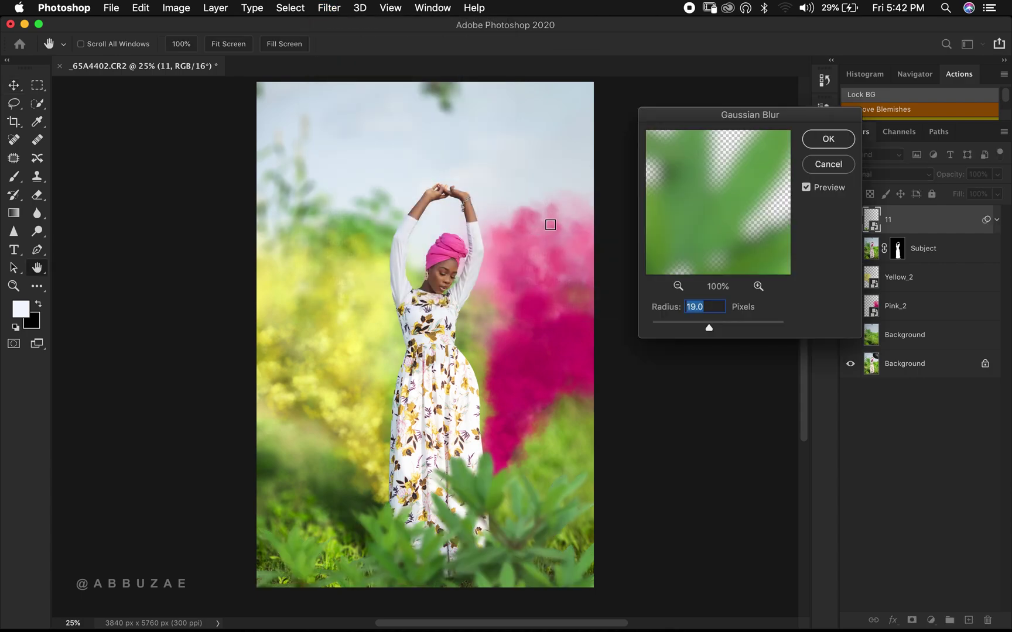
pyautogui.moveTo(678, 114); pyautogui.dragTo(705, 150)
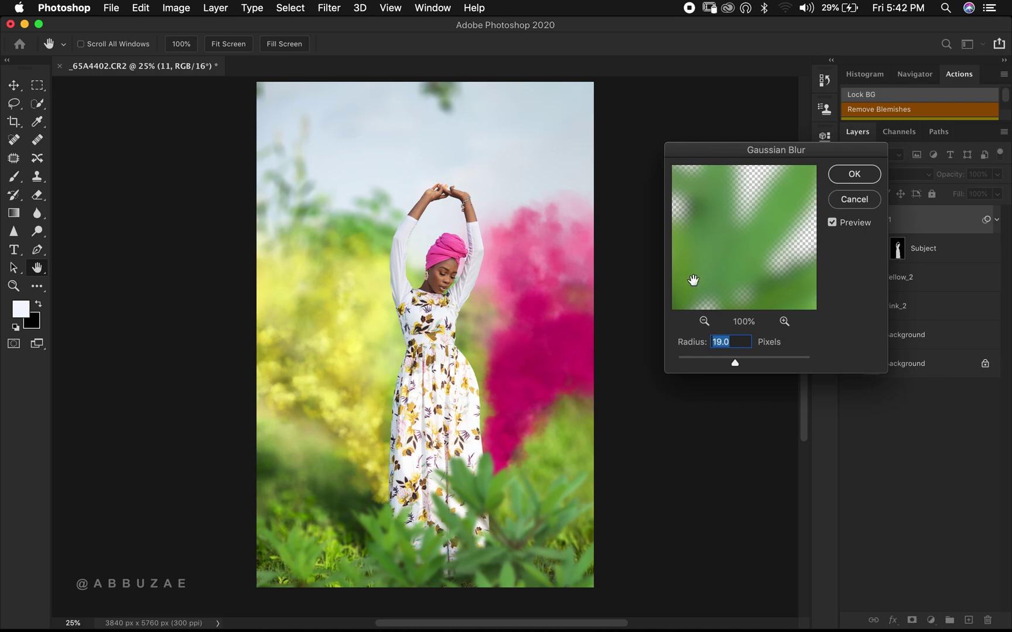
pyautogui.moveTo(731, 357); pyautogui.dragTo(739, 359)
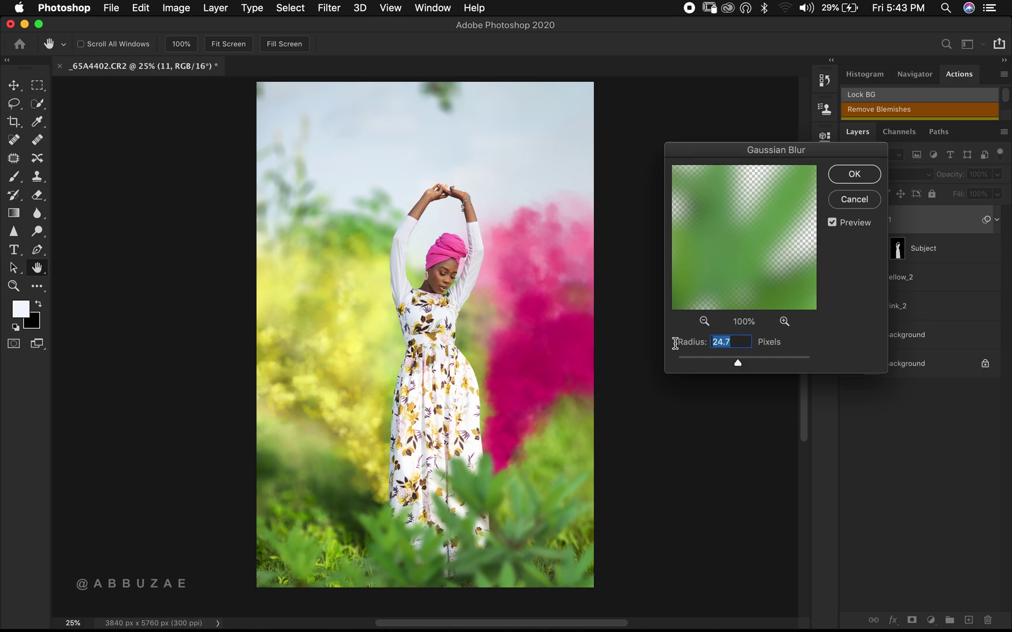
pyautogui.write('2')
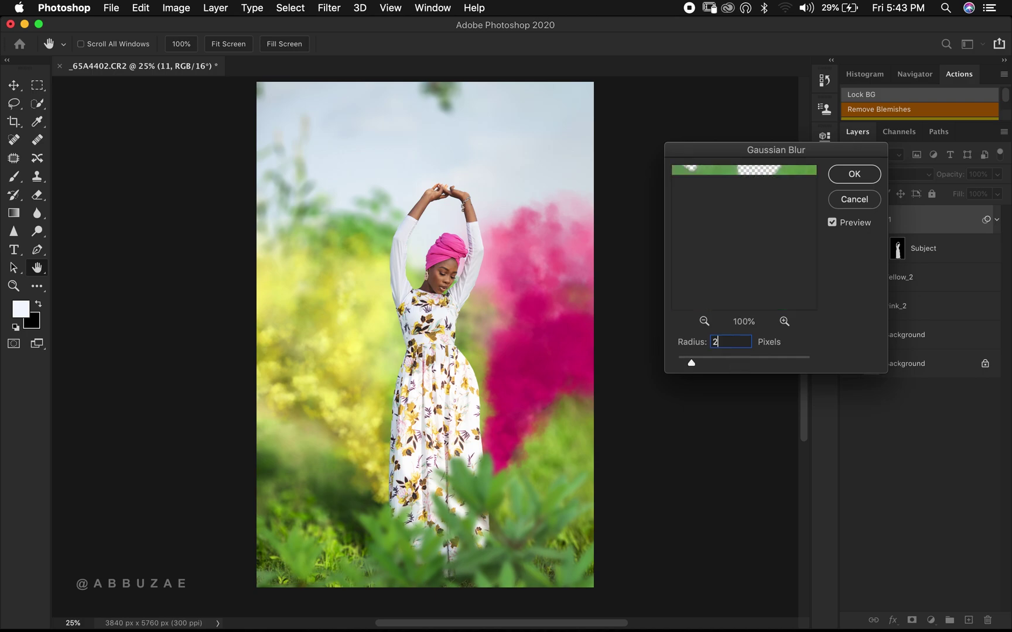
pyautogui.write('5')
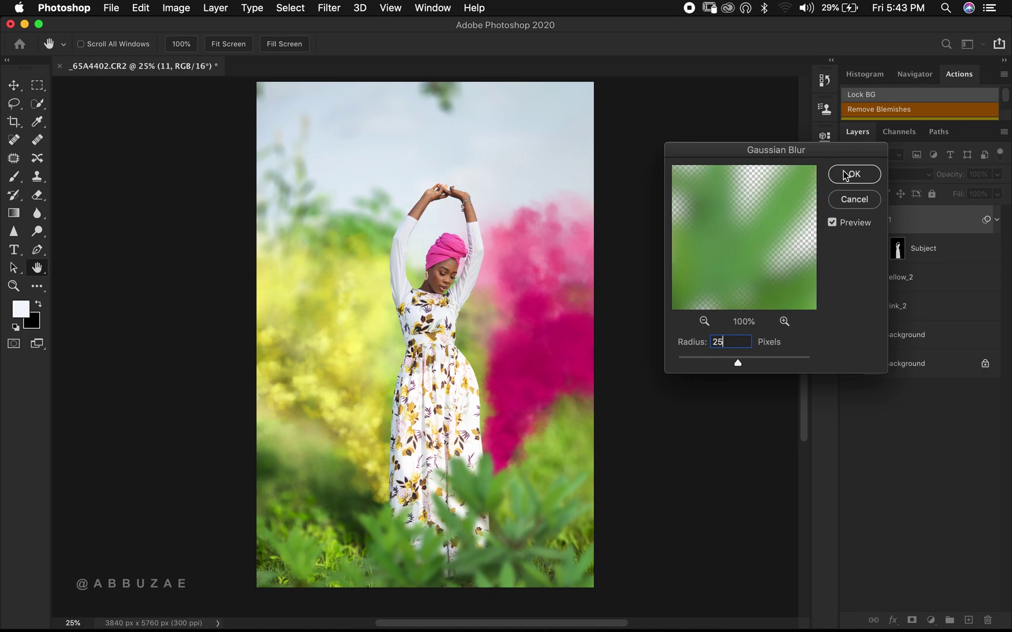
pyautogui.click(846, 174)
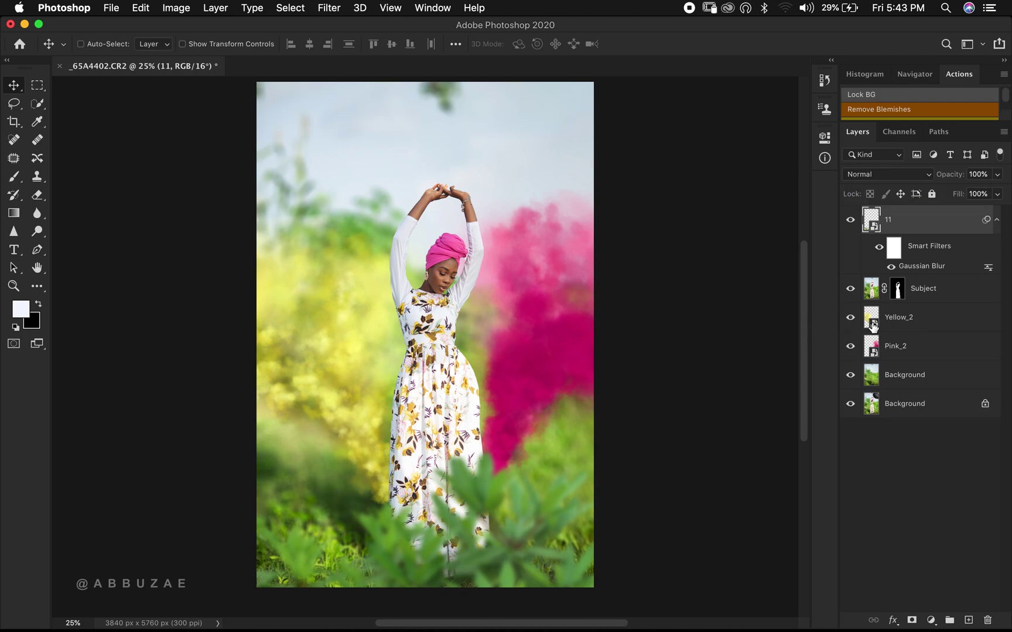
# Scale the Yellow_2 smoke down slightly and shift it a little lower beside the woman, with the transform controls hidden again
pyautogui.click(905, 323)
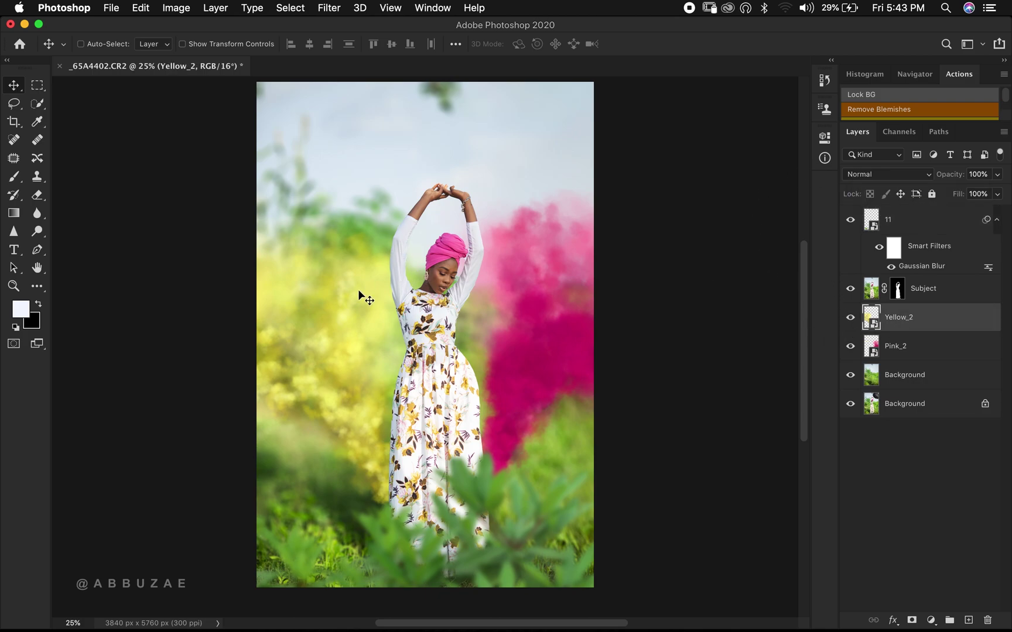
pyautogui.moveTo(336, 296); pyautogui.dragTo(316, 296)
pyautogui.click(181, 44)
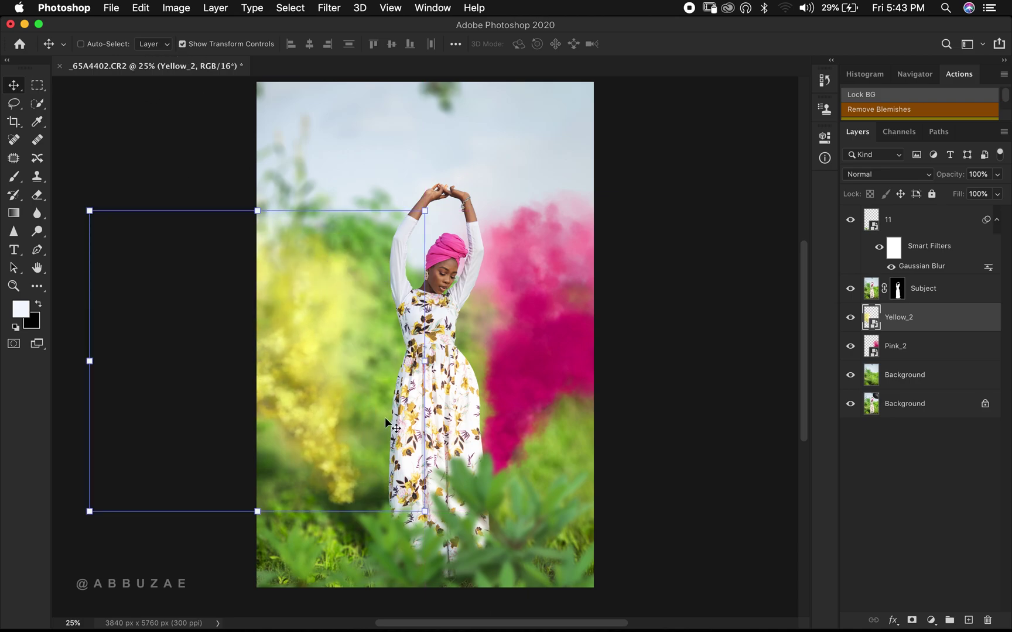
pyautogui.moveTo(443, 518); pyautogui.dragTo(467, 464)
pyautogui.moveTo(314, 390); pyautogui.dragTo(337, 406)
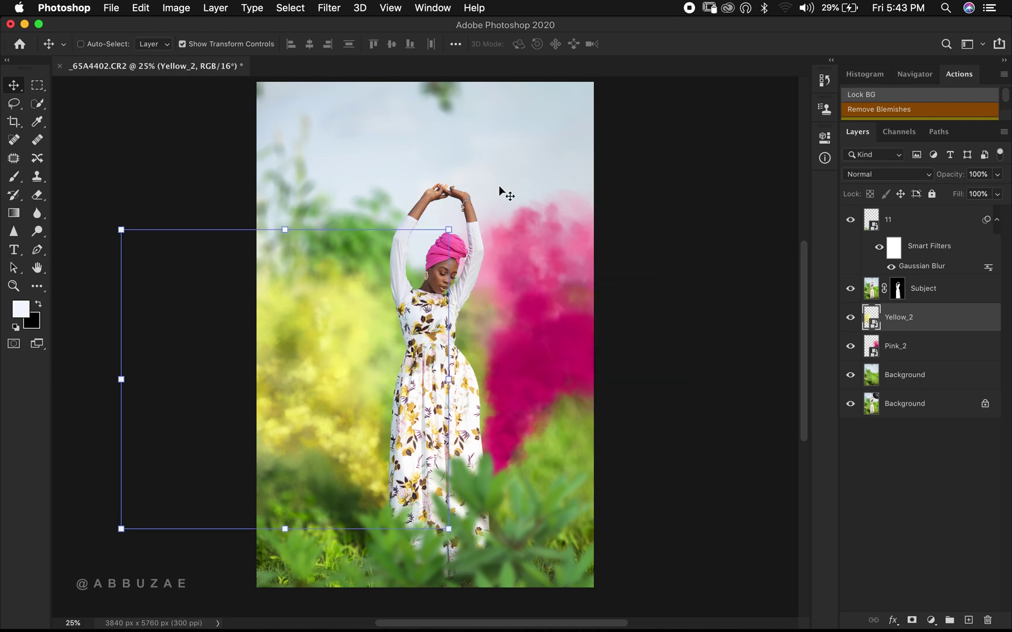
pyautogui.click(183, 44)
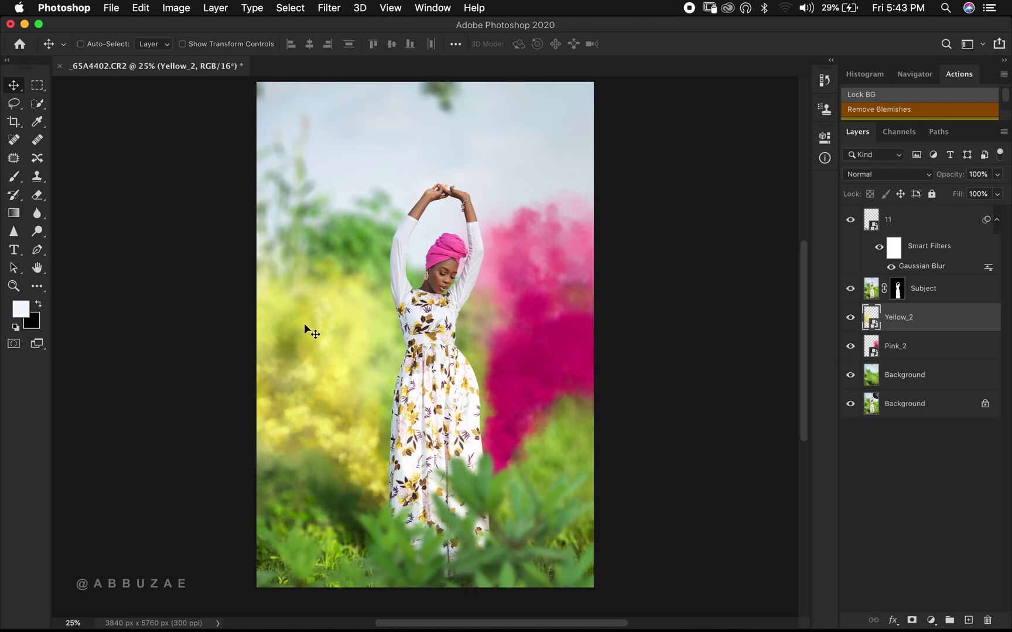
# Darken the blurred Background layer with a clipped Curves adjustment, input 144 and output 104, and compare it on and off
pyautogui.click(909, 377)
pyautogui.click(929, 620)
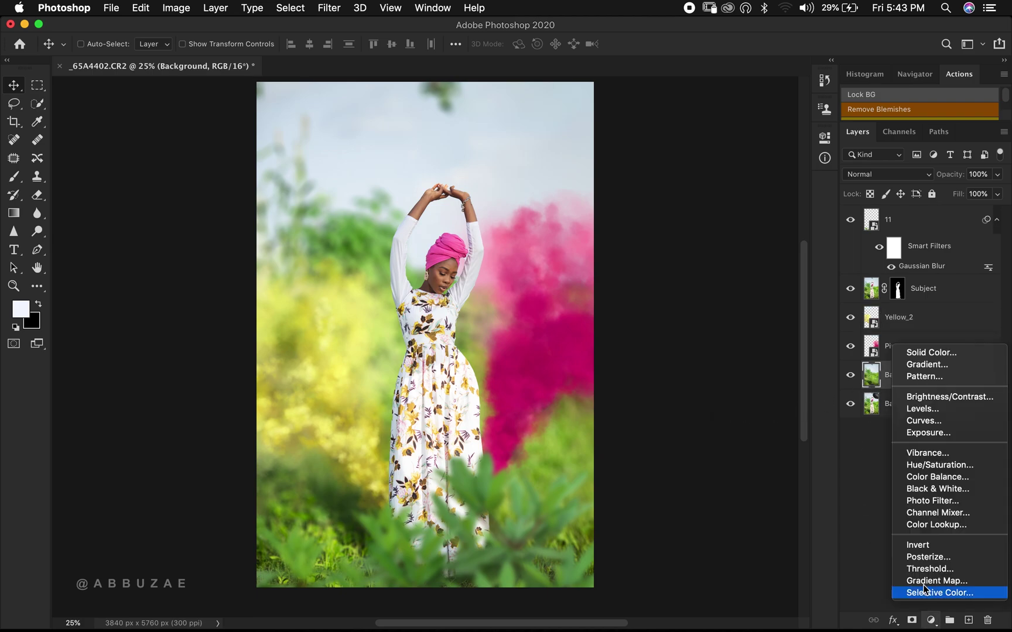
pyautogui.click(933, 422)
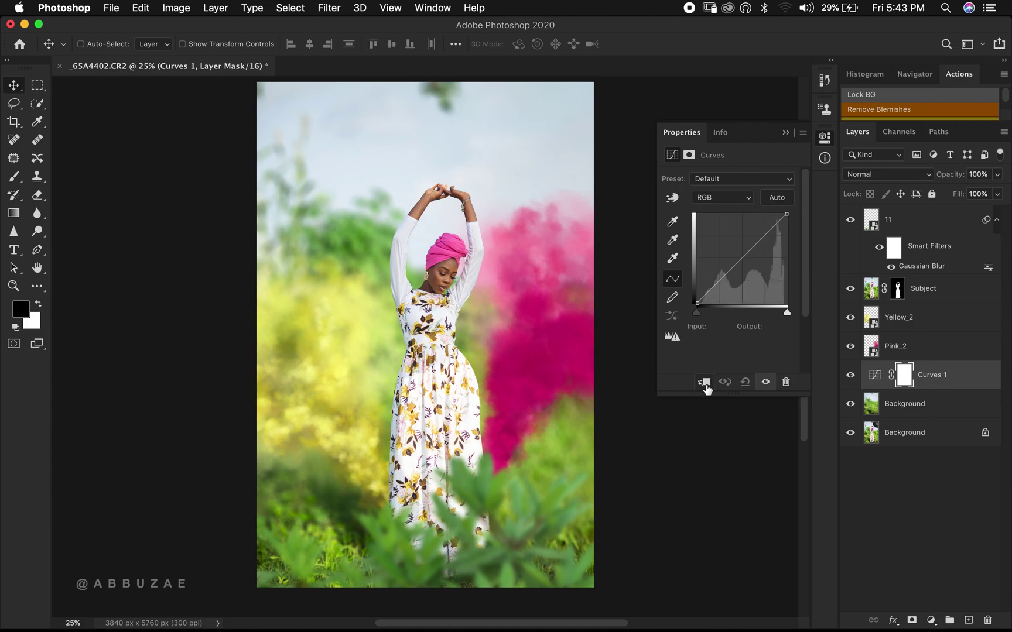
pyautogui.click(704, 383)
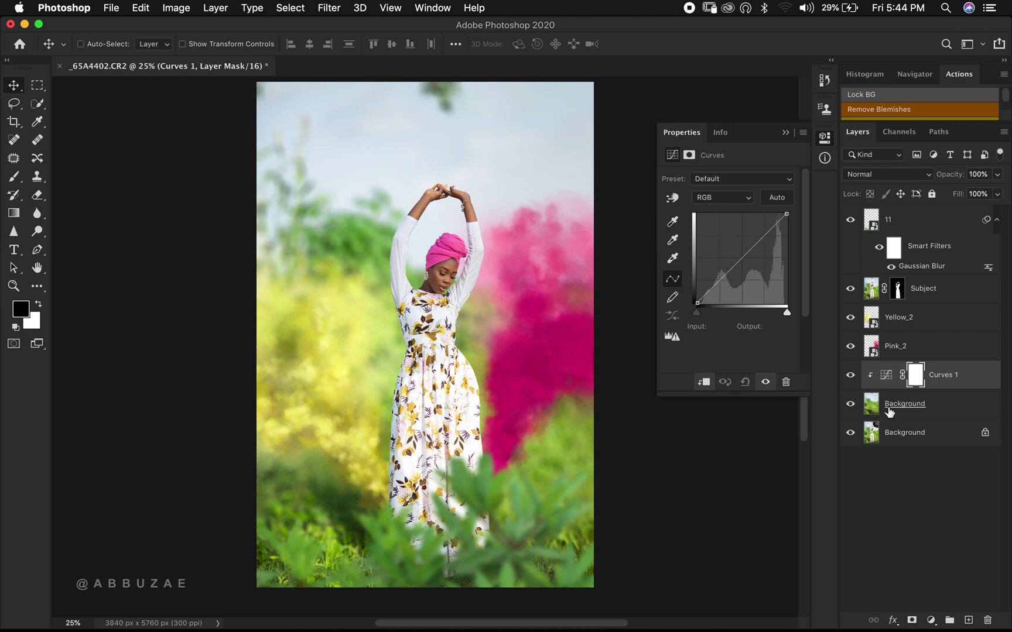
pyautogui.moveTo(737, 265); pyautogui.dragTo(747, 266)
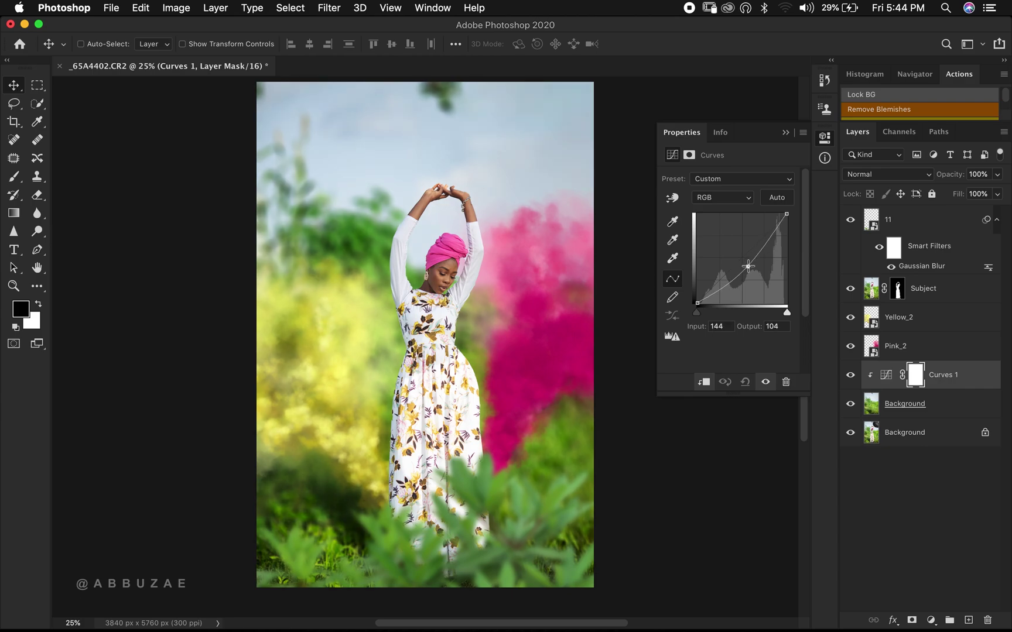
pyautogui.click(785, 132)
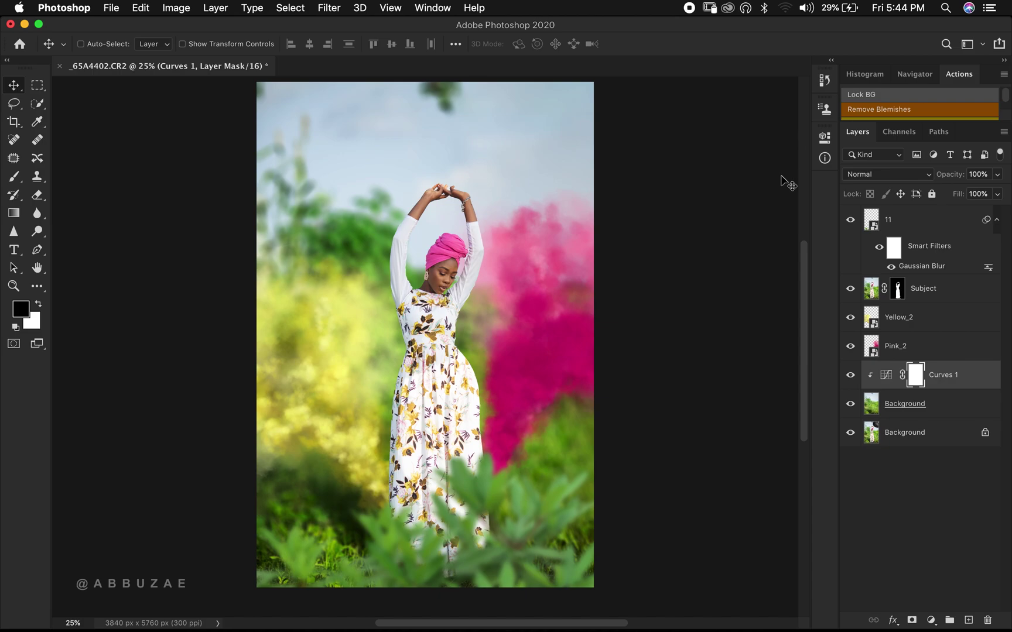
pyautogui.click(850, 376)
pyautogui.click(851, 376)
pyautogui.click(851, 378)
pyautogui.click(851, 377)
# Darken the layer 11 plant with a clipped Curves adjustment, setting a point at input 156 and output 113
pyautogui.click(913, 226)
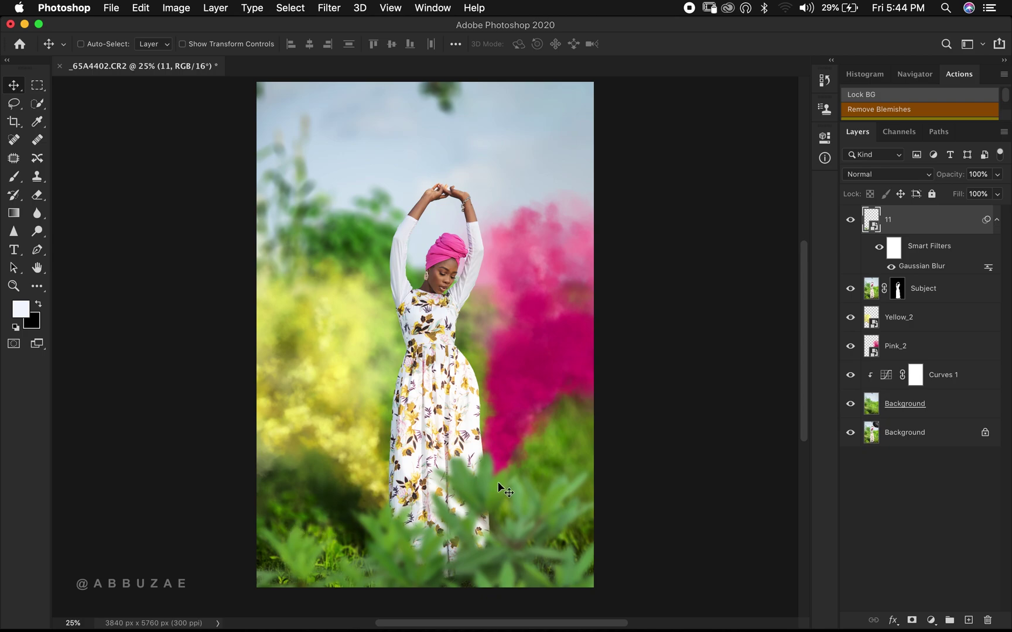
pyautogui.click(931, 621)
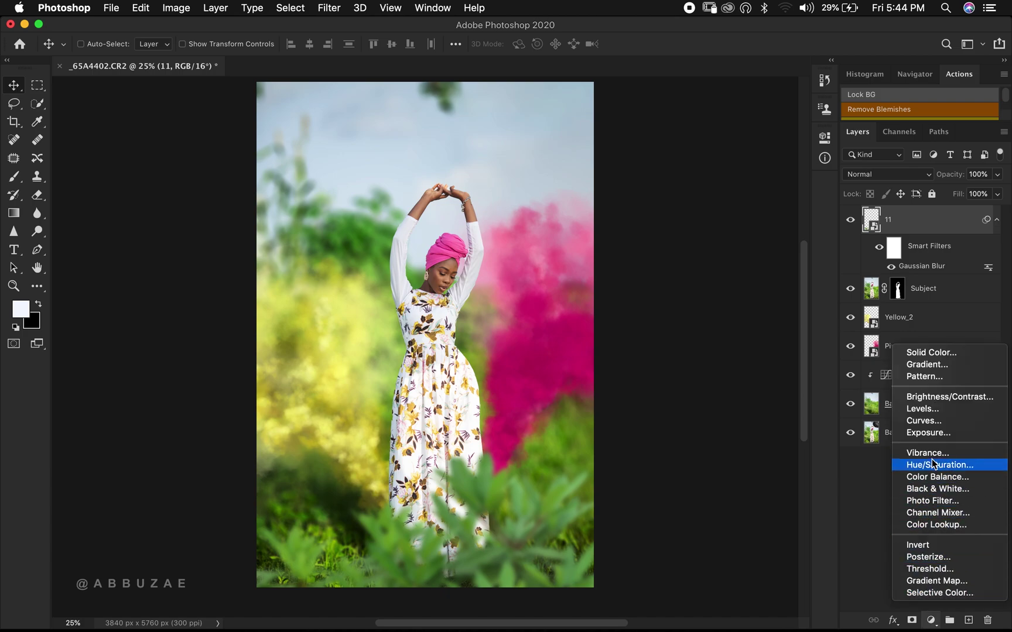
pyautogui.click(936, 421)
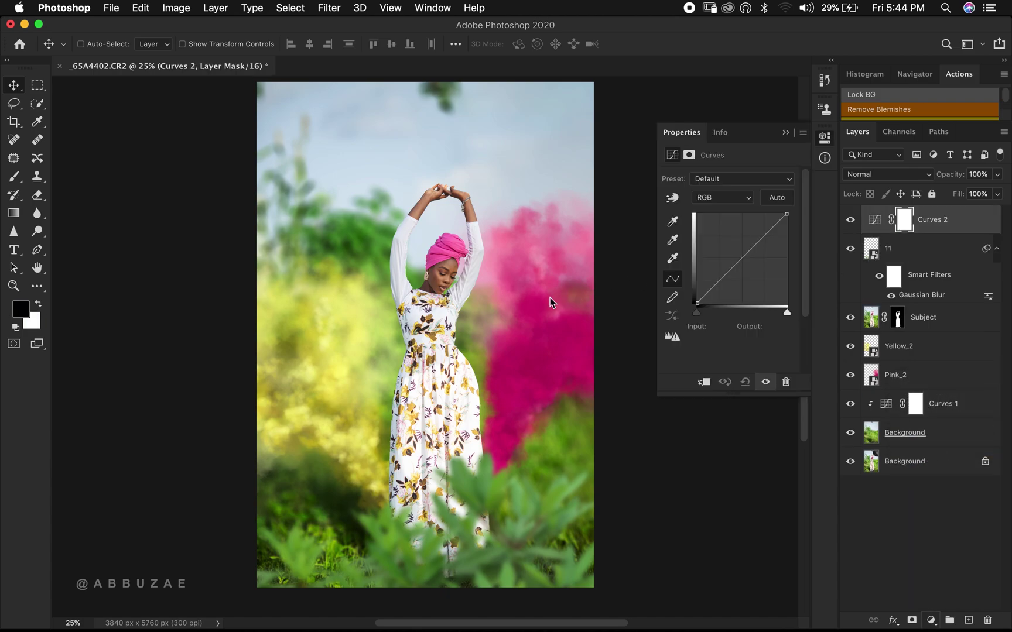
pyautogui.click(706, 383)
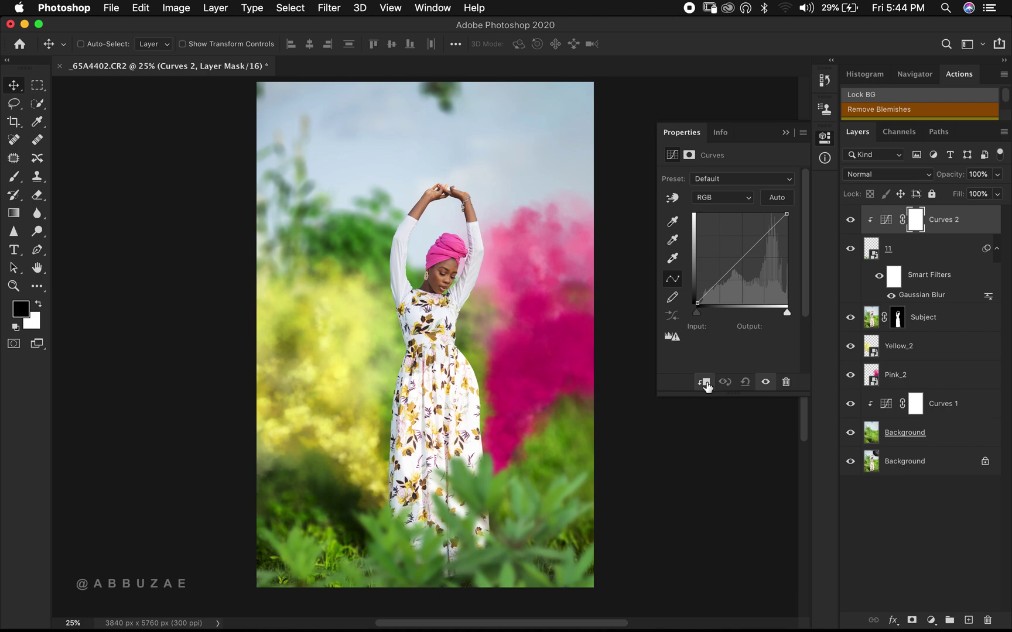
pyautogui.moveTo(741, 259); pyautogui.dragTo(752, 263)
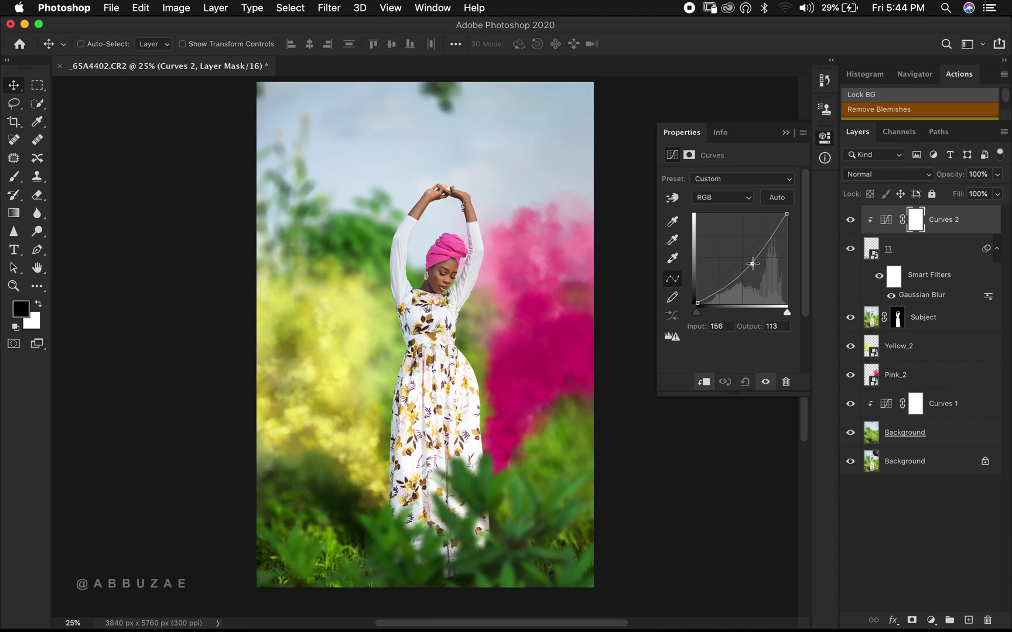
pyautogui.click(787, 133)
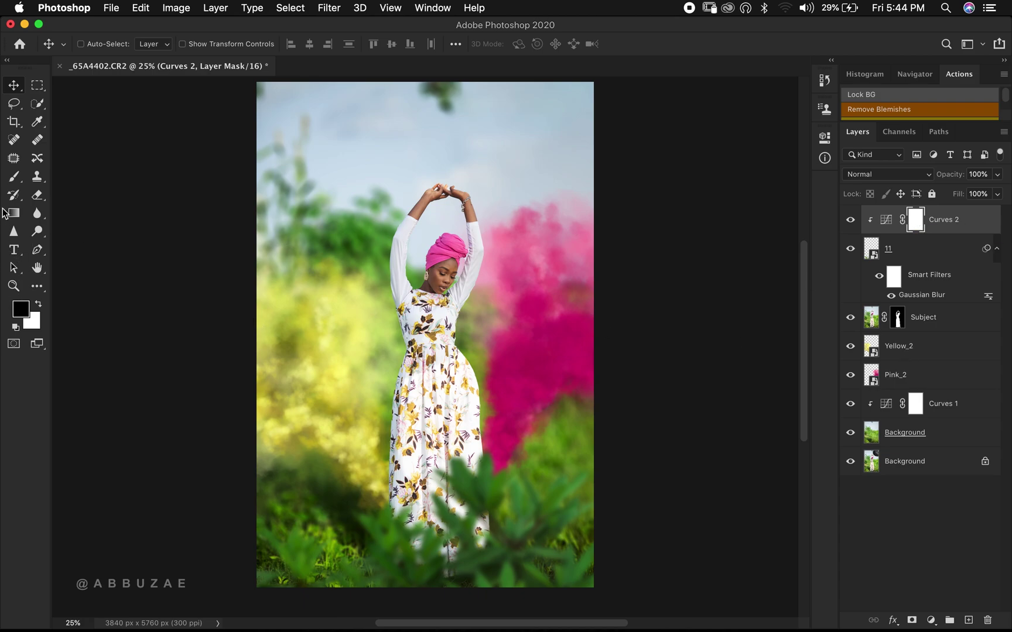
# Paint black with a 1600 px brush on the Curves 2 mask over the foreground plant to lift part of the darkening
pyautogui.click(14, 177)
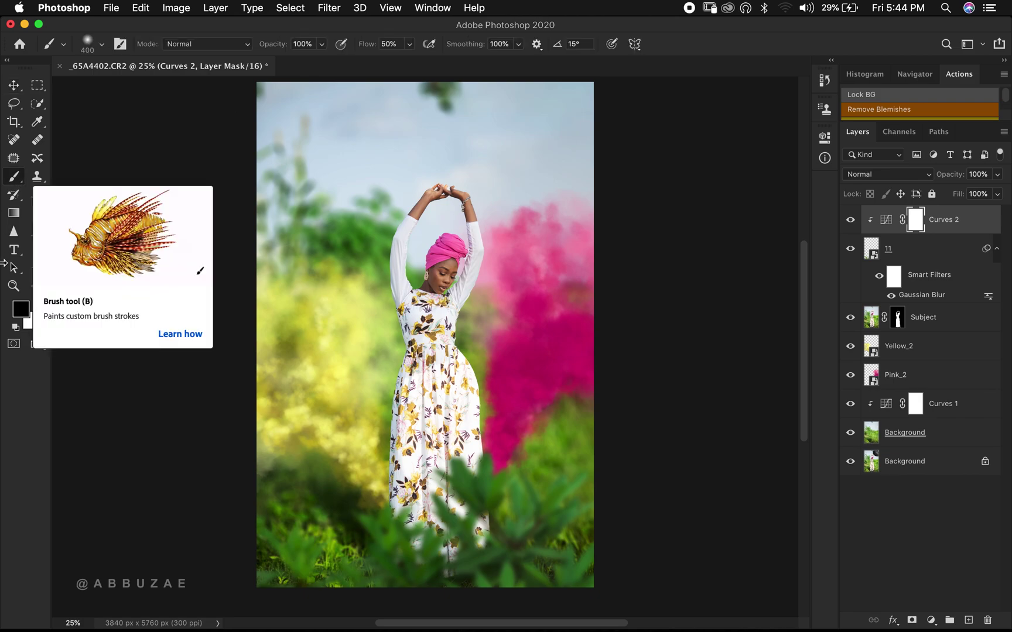
pyautogui.press('x')
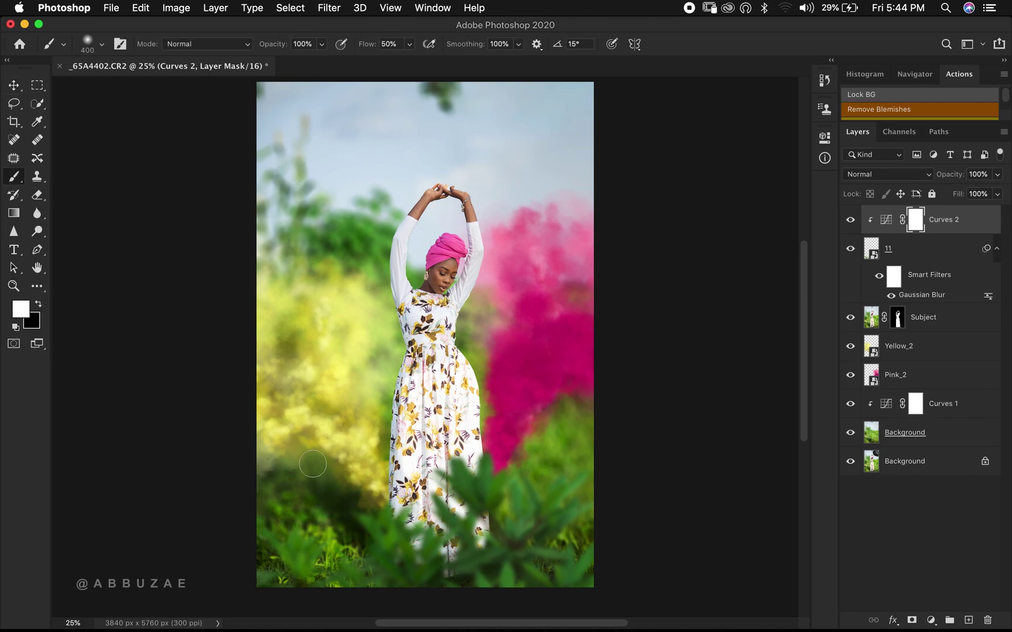
pyautogui.press(']')
pyautogui.press(']')
pyautogui.press(']')
pyautogui.press(']')
pyautogui.press(']')
pyautogui.press(']')
pyautogui.press(']')
pyautogui.press(']')
pyautogui.press(']')
pyautogui.press(']')
pyautogui.press(']')
pyautogui.press(']')
pyautogui.press(']')
pyautogui.press(']')
pyautogui.press(']')
pyautogui.press(']')
pyautogui.press(']')
pyautogui.press(']')
pyautogui.press(']')
pyautogui.press(']')
pyautogui.press('x')
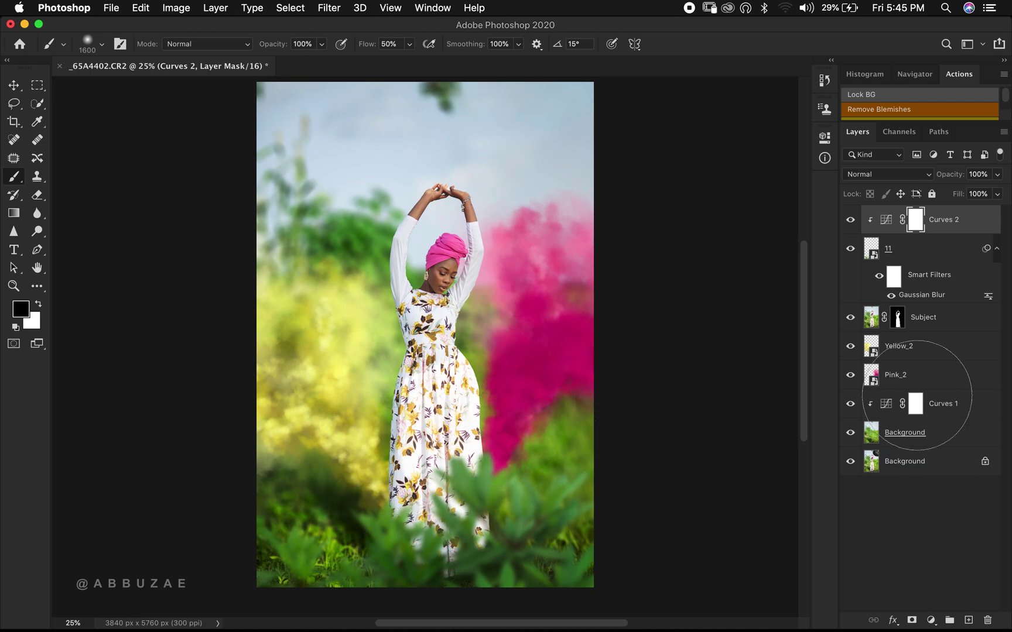
pyautogui.press('super+z')
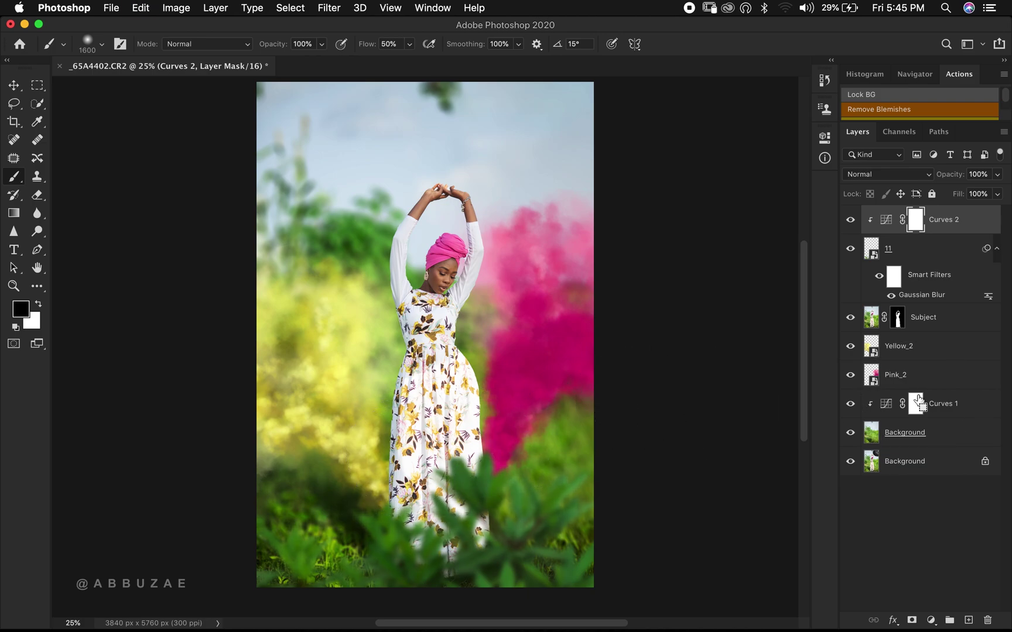
pyautogui.press('super+shift+z')
pyautogui.moveTo(918, 400); pyautogui.dragTo(918, 400)
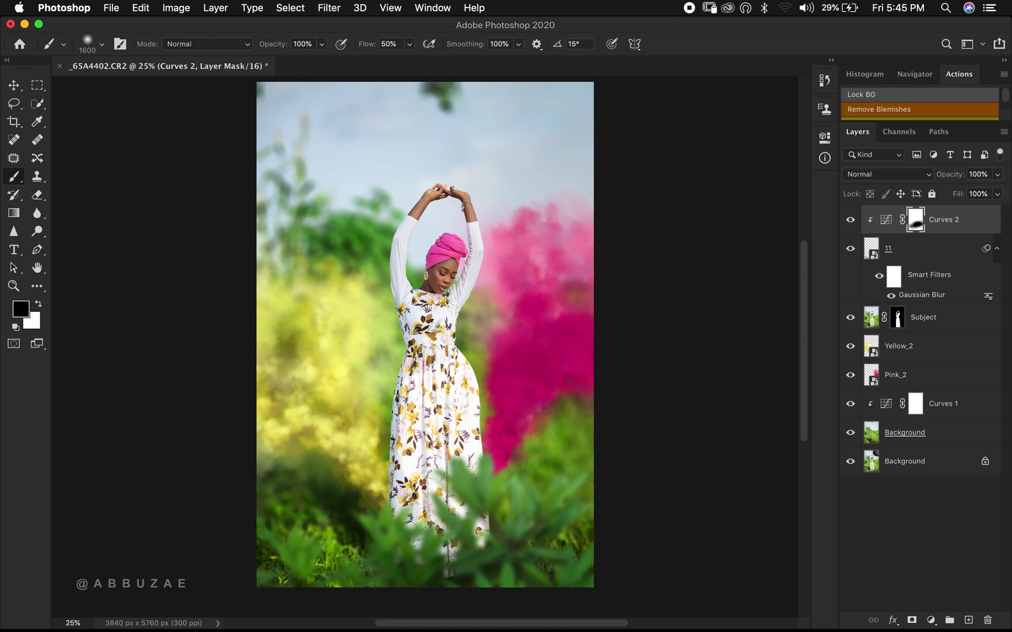
# Compare the composite with the original photo by isolating the locked Background layer and restoring all the layers
pyautogui.press('z')
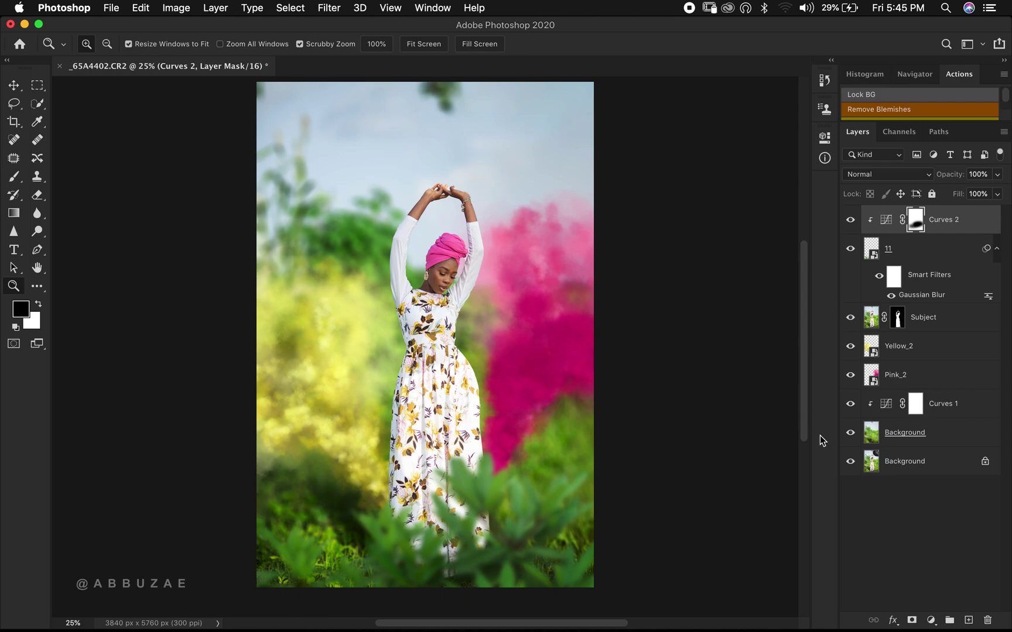
pyautogui.keyDown('alt'); pyautogui.click(851, 463); pyautogui.keyUp('alt')
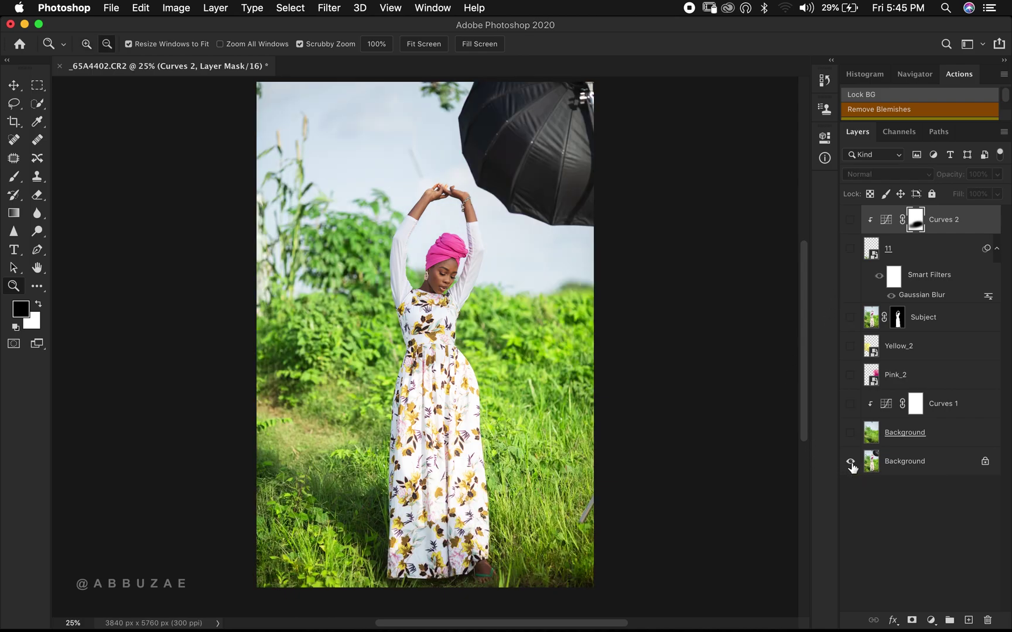
pyautogui.keyDown('alt'); pyautogui.click(851, 463); pyautogui.keyUp('alt')
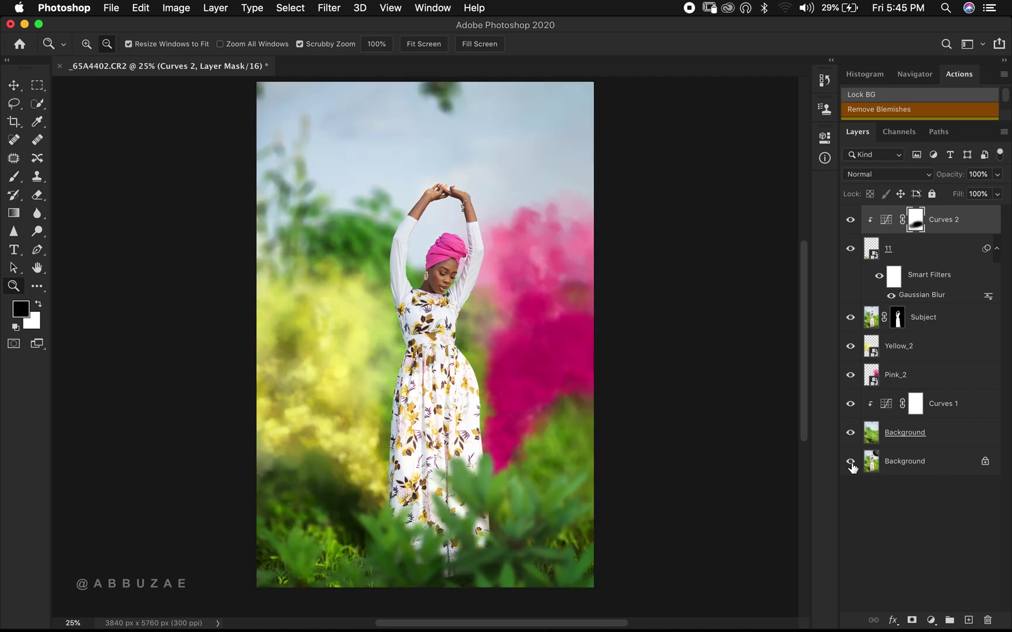
pyautogui.keyDown('alt'); pyautogui.click(851, 463); pyautogui.keyUp('alt')
pyautogui.keyDown('alt'); pyautogui.click(850, 463); pyautogui.keyUp('alt')
# Add a Color Lookup adjustment above Curves 2 and load A1.CUBE from the Premium Outdoor LUTs folder as its 3D LUT
pyautogui.click(930, 620)
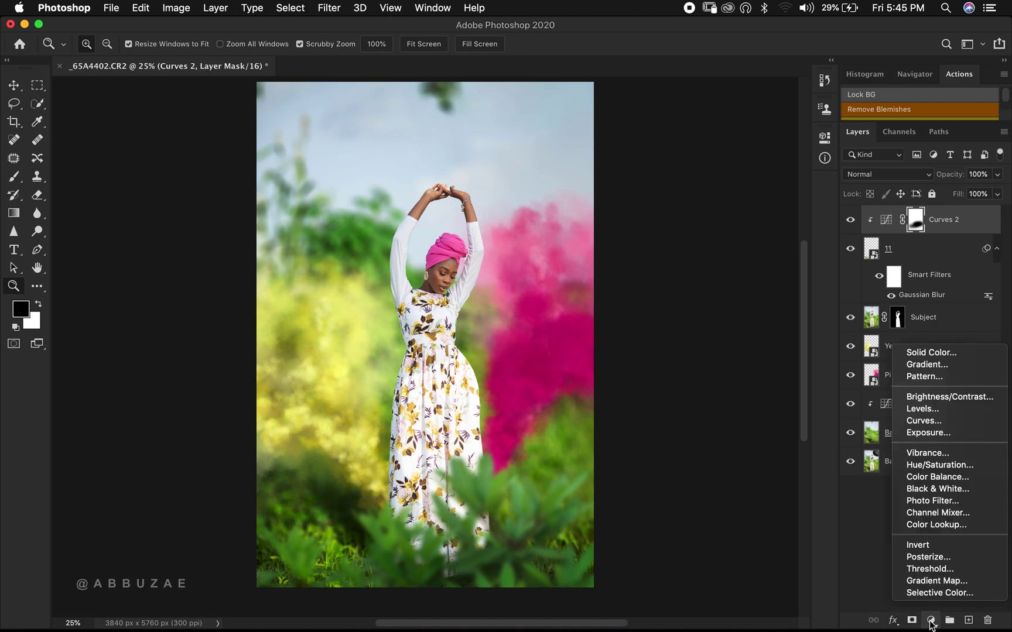
pyautogui.click(947, 525)
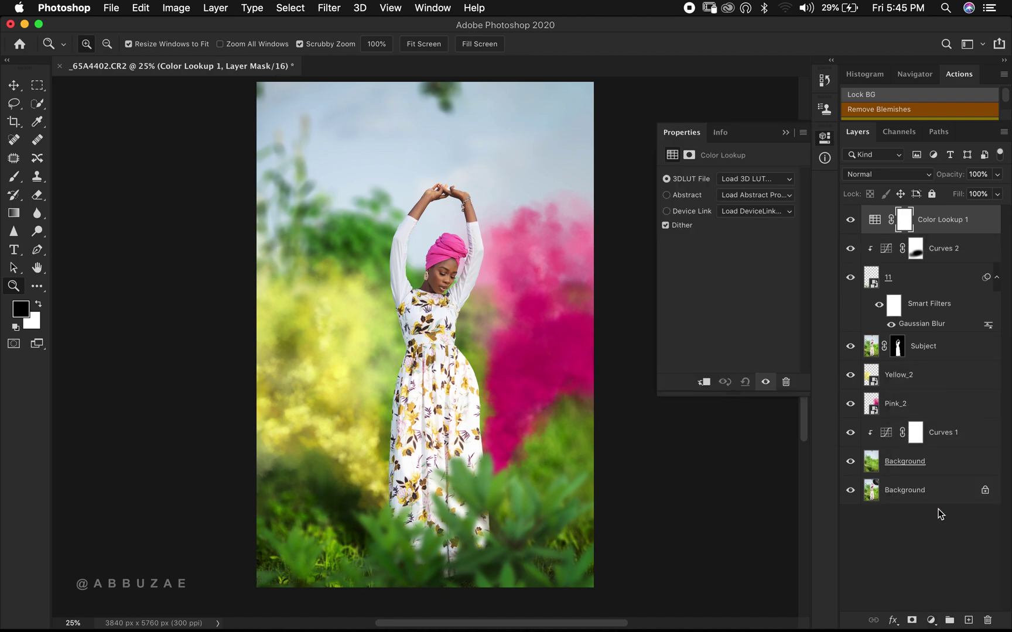
pyautogui.click(744, 179)
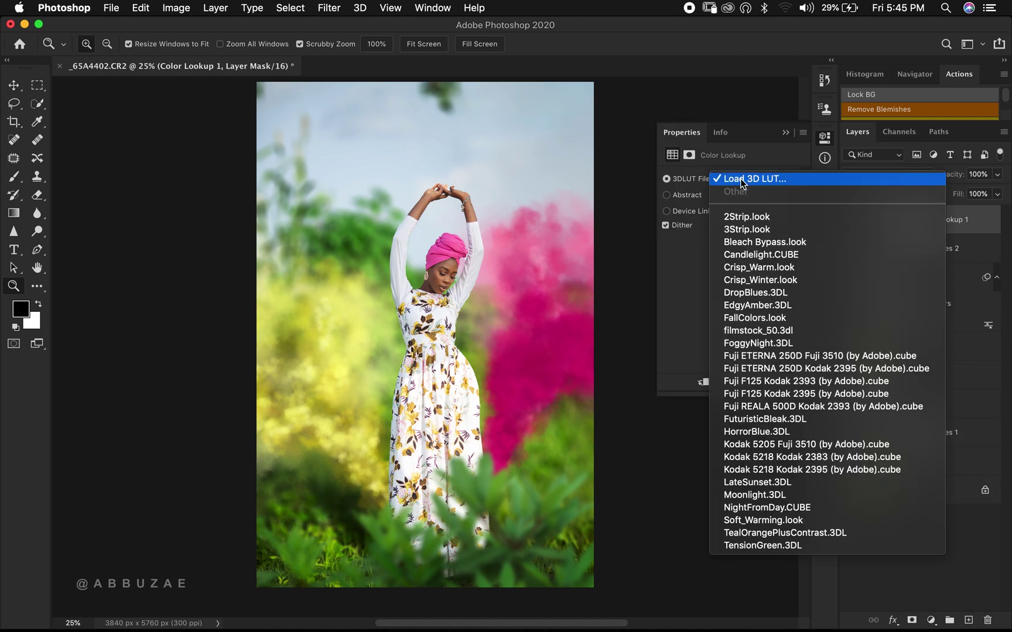
pyautogui.click(752, 179)
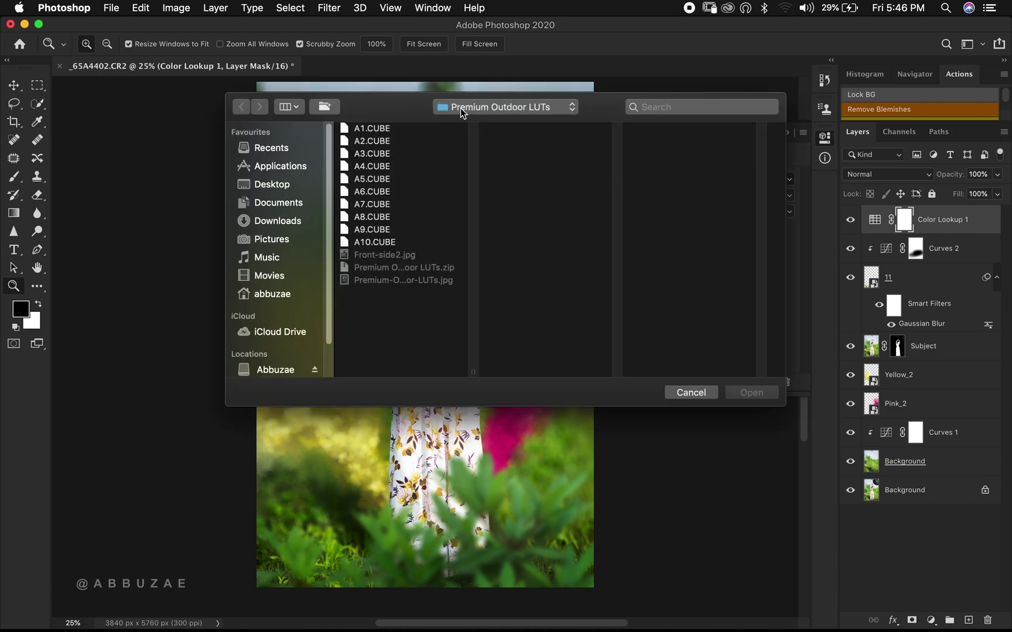
pyautogui.click(370, 131)
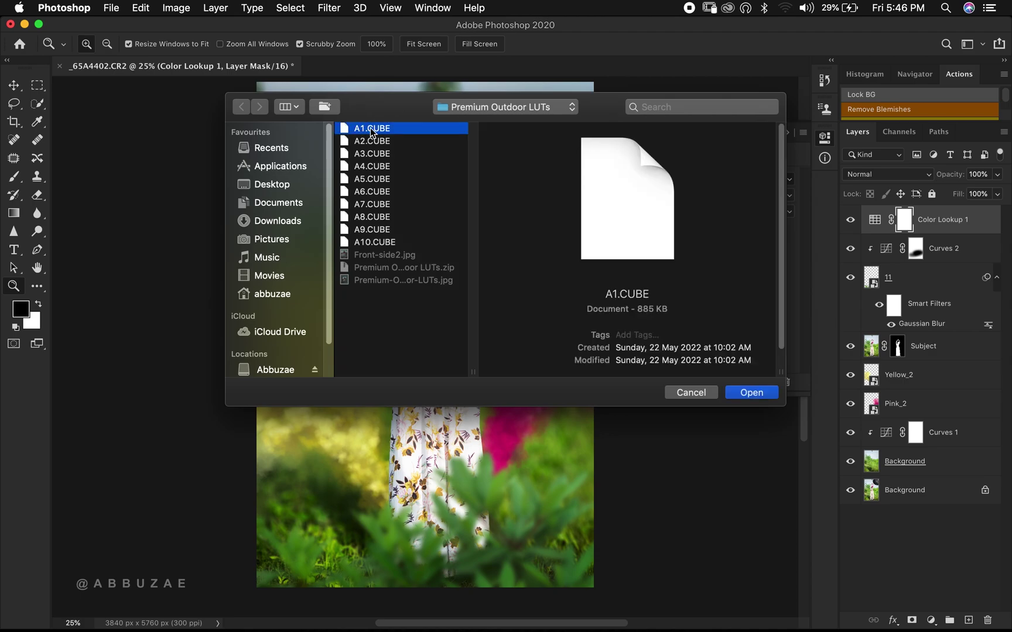
pyautogui.doubleClick(371, 130)
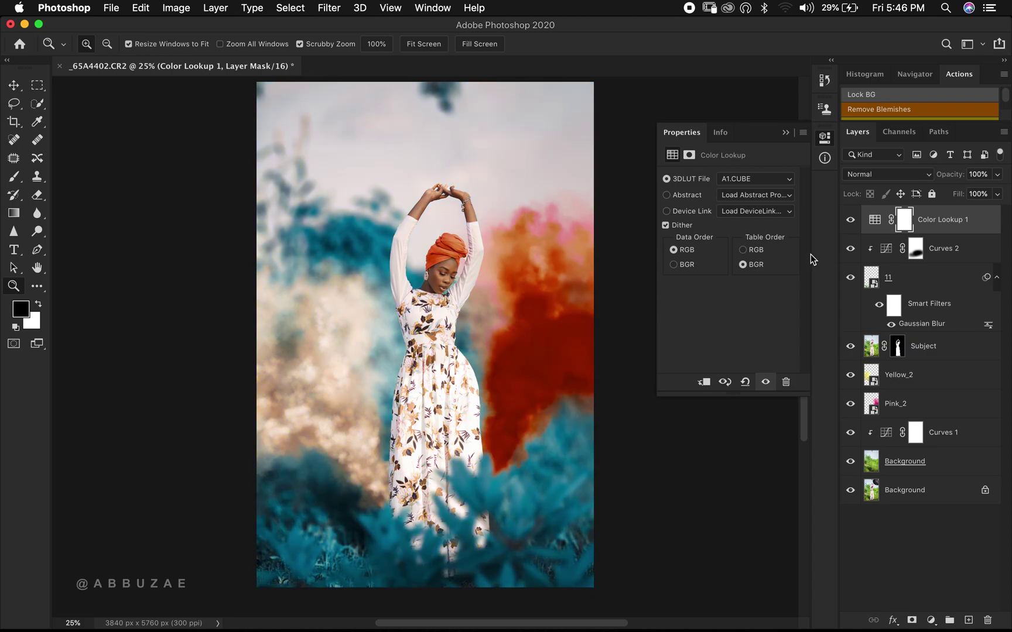
# Compare the composite with and without the A1.CUBE grade by toggling the Color Lookup 1 layer's visibility
pyautogui.click(850, 220)
pyautogui.click(850, 220)
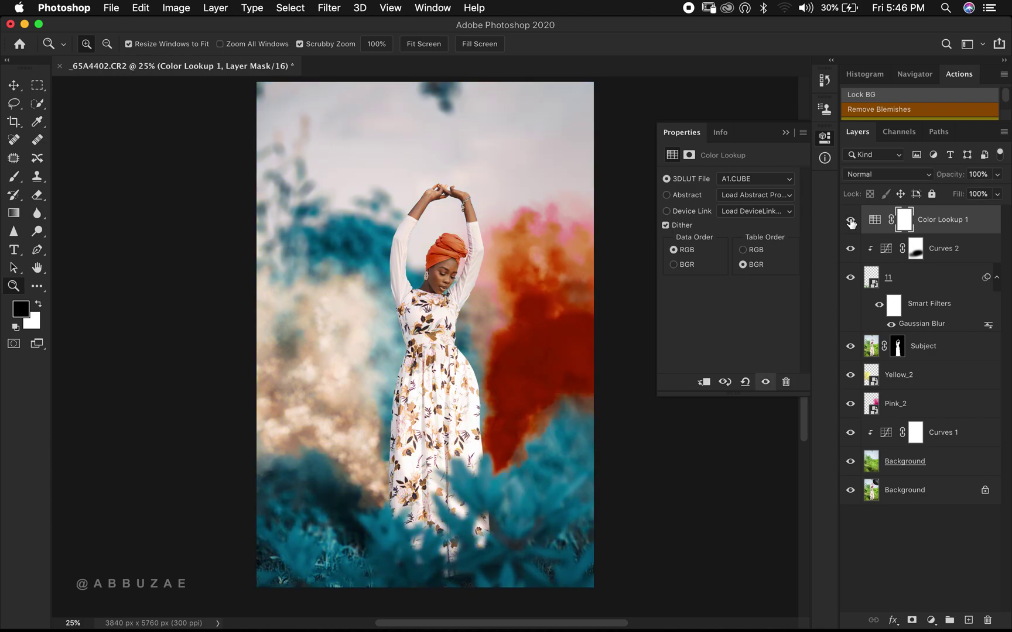
pyautogui.click(850, 220)
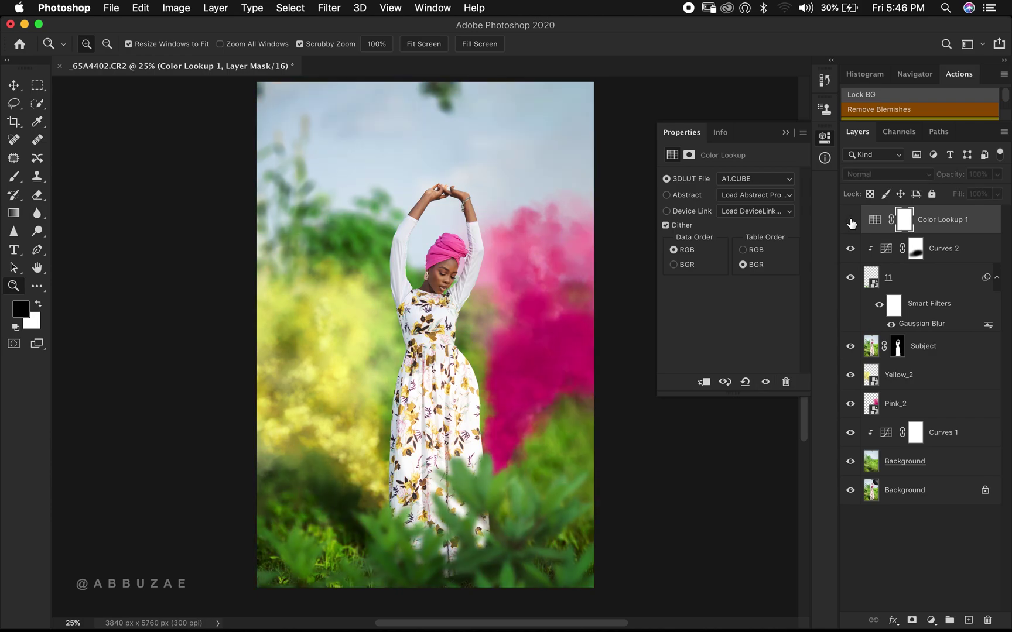
pyautogui.click(850, 221)
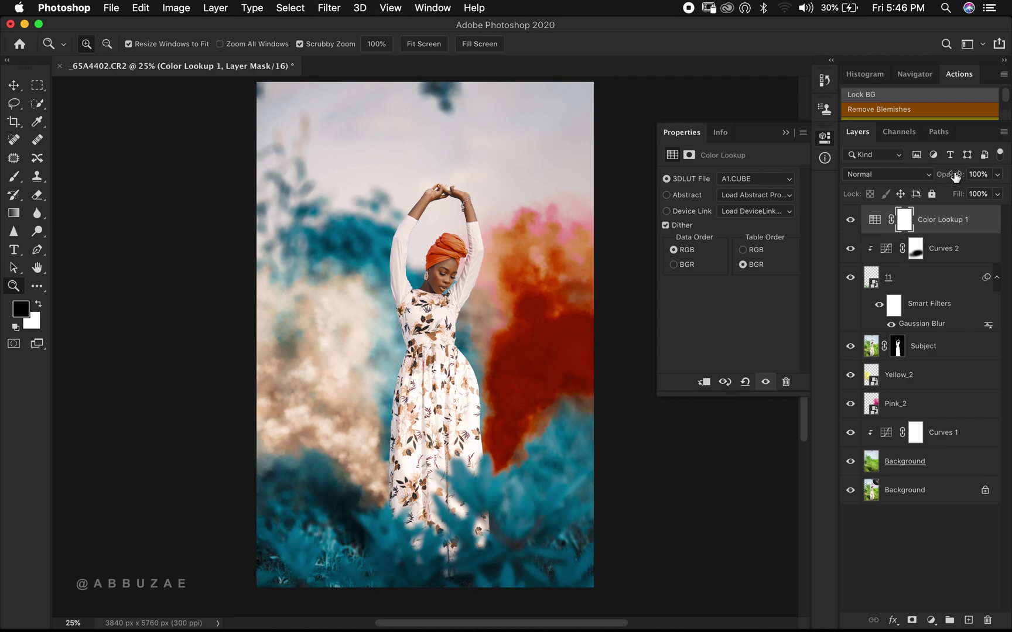
# Try the Color Lookup 1 layer at 62% opacity, then restore it to 100%
pyautogui.moveTo(954, 176); pyautogui.dragTo(927, 174)
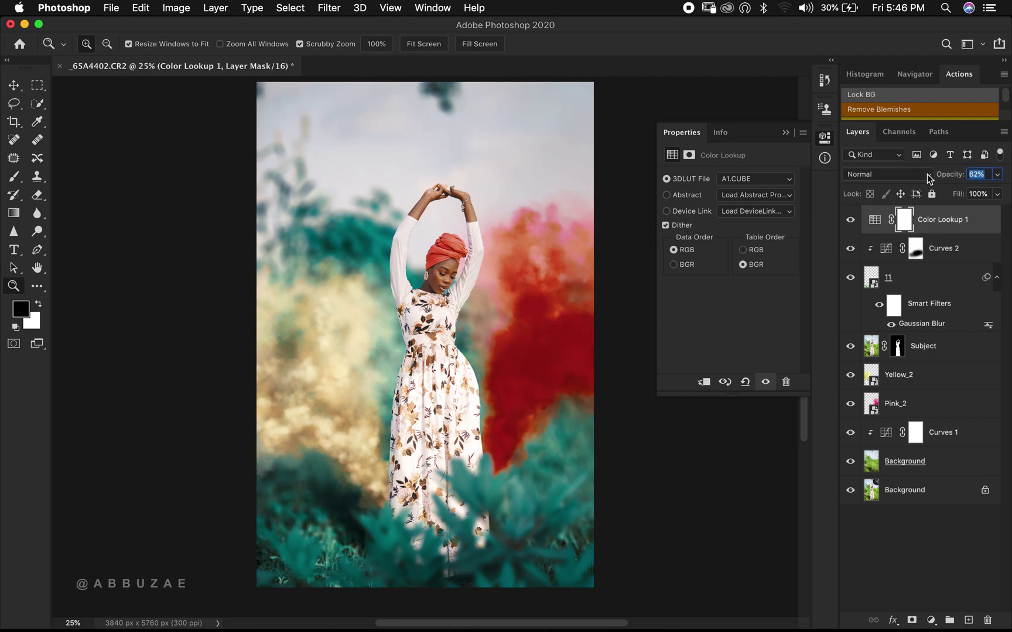
pyautogui.press('super+z')
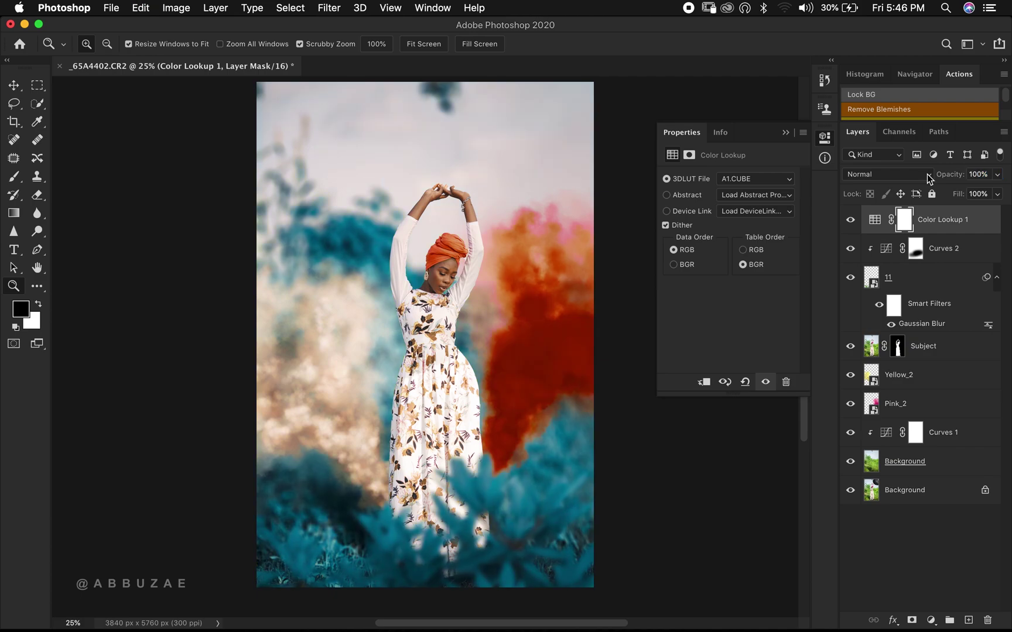
pyautogui.press('super+shift+z')
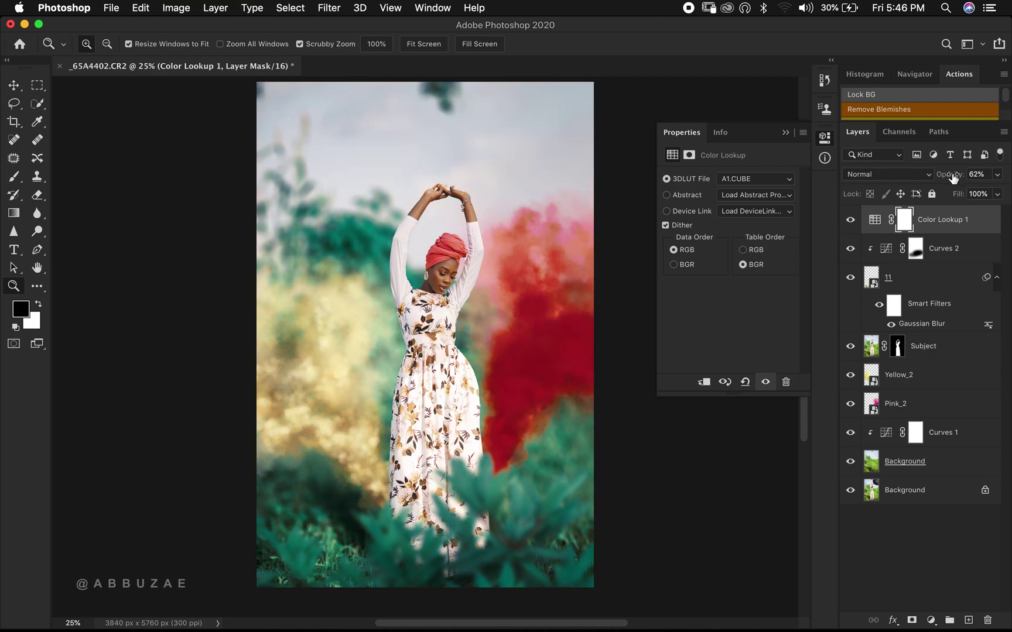
pyautogui.moveTo(952, 177); pyautogui.dragTo(995, 177)
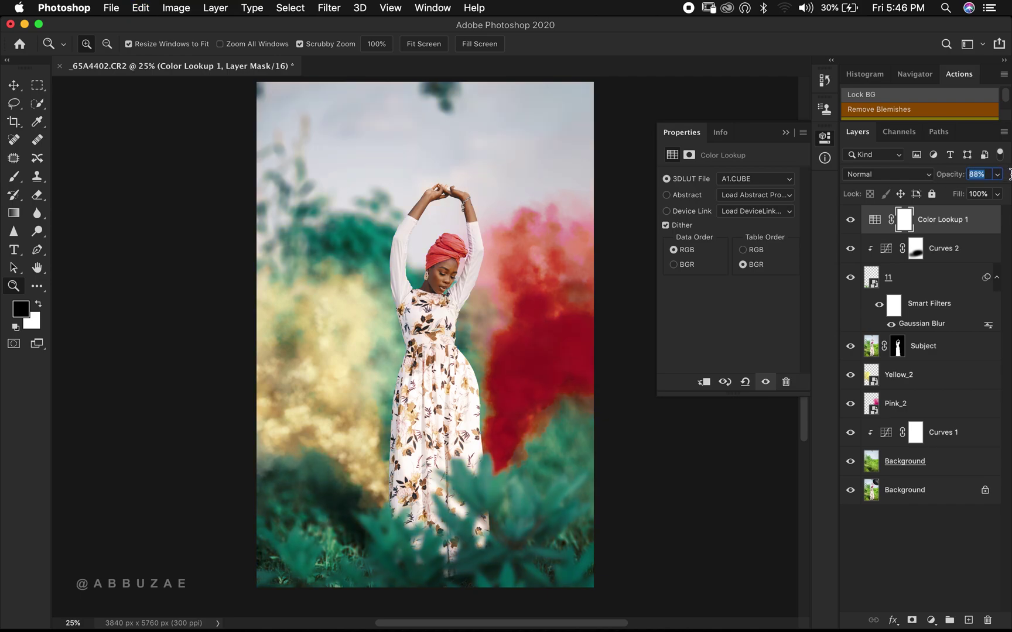
# Try A2.CUBE from the Premium Outdoor LUTs folder in the Color Lookup adjustment and compare the grade on and off
pyautogui.click(747, 178)
pyautogui.click(731, 166)
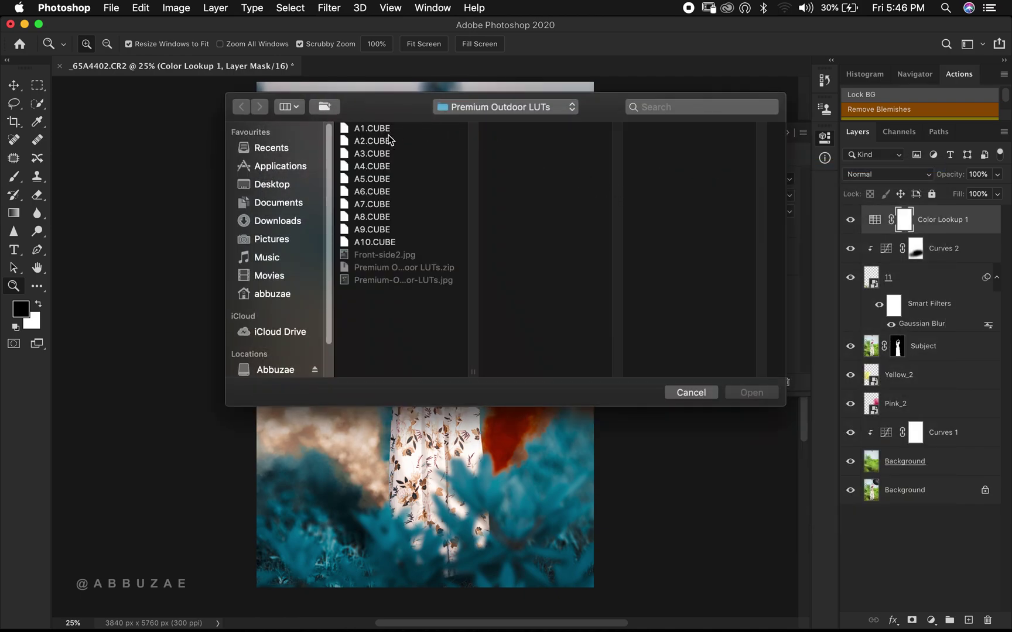
pyautogui.click(371, 141)
pyautogui.doubleClick(370, 140)
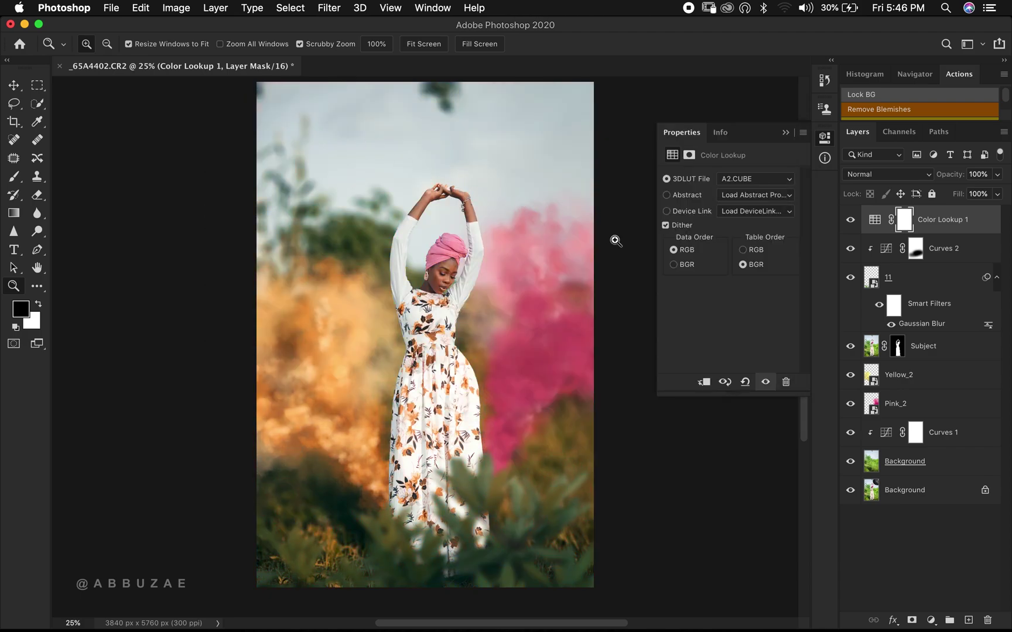
pyautogui.click(851, 221)
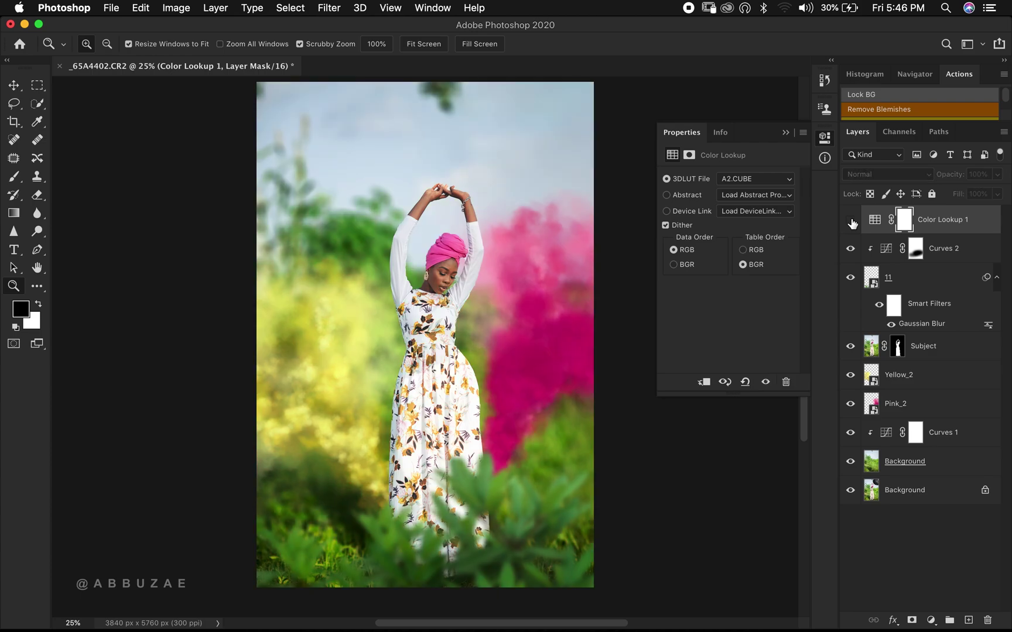
pyautogui.click(850, 221)
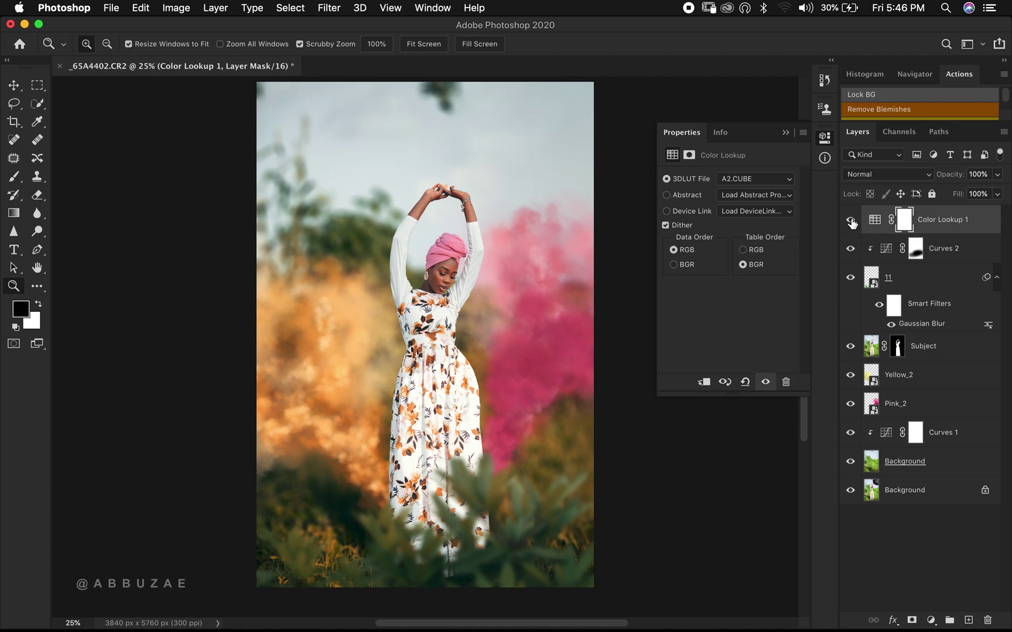
pyautogui.click(851, 221)
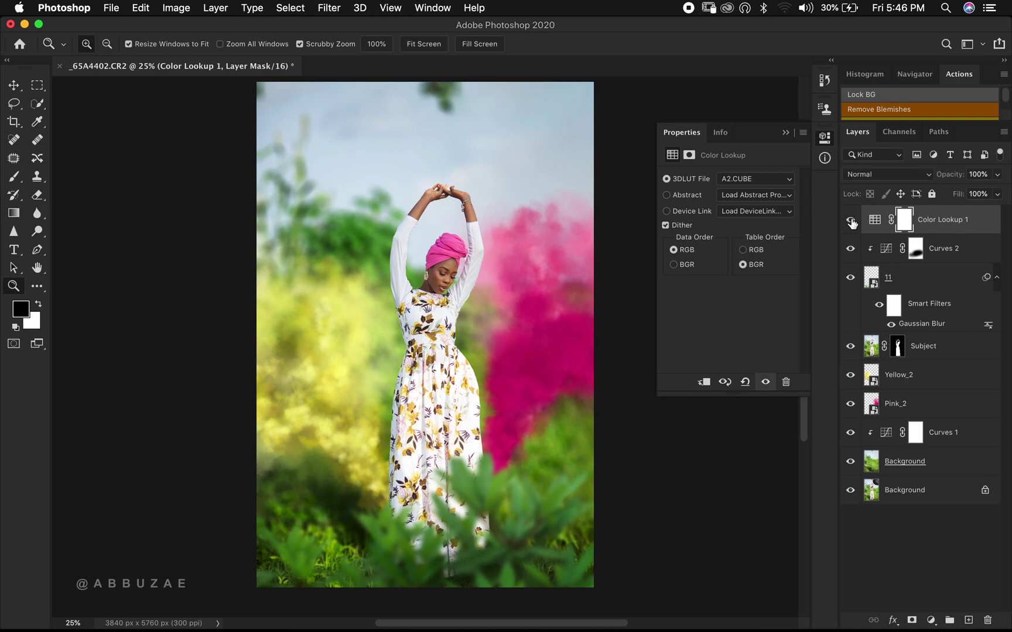
pyautogui.click(850, 221)
# Try A8.CUBE from the Premium Outdoor LUTs folder as the Color Lookup's 3D LUT and compare it on and off
pyautogui.click(729, 179)
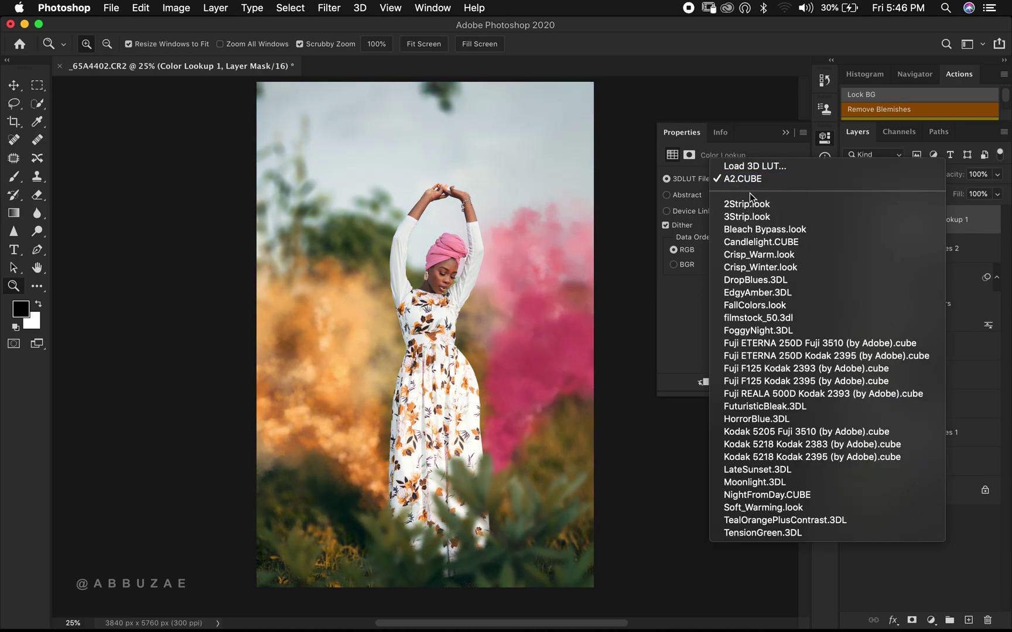
pyautogui.click(725, 163)
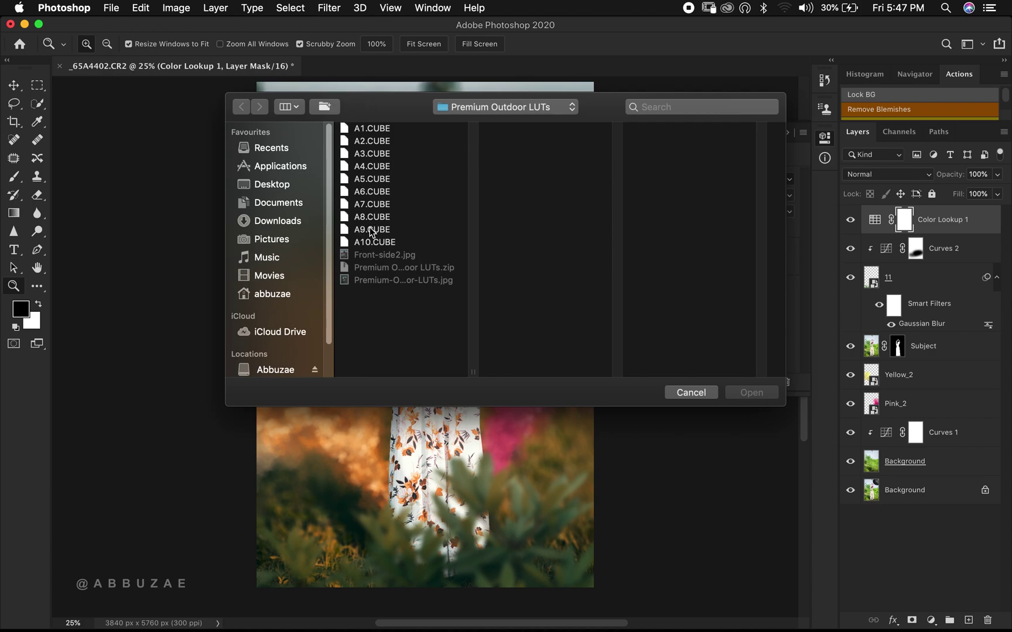
pyautogui.click(373, 218)
pyautogui.doubleClick(373, 218)
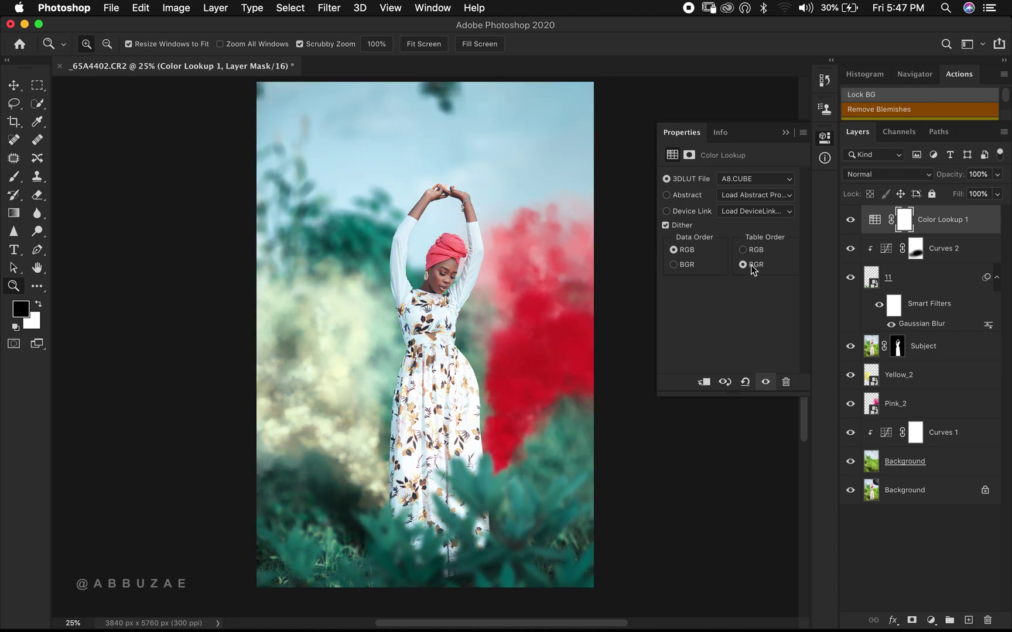
pyautogui.click(850, 221)
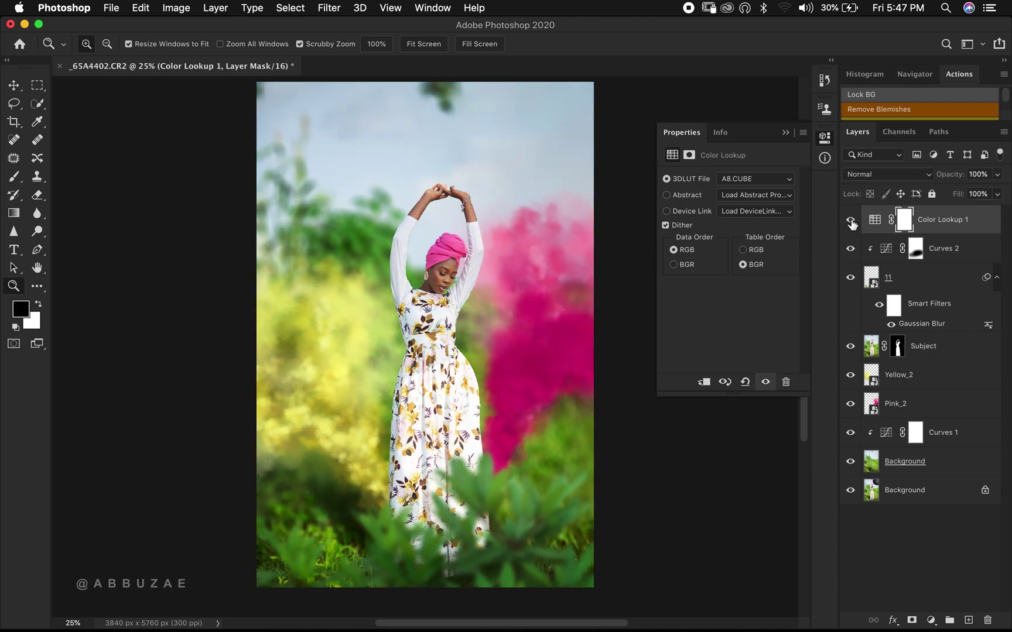
pyautogui.click(851, 221)
# Load A1.CUBE again as the Color Lookup's 3D LUT and collapse the adjustment's properties
pyautogui.click(758, 180)
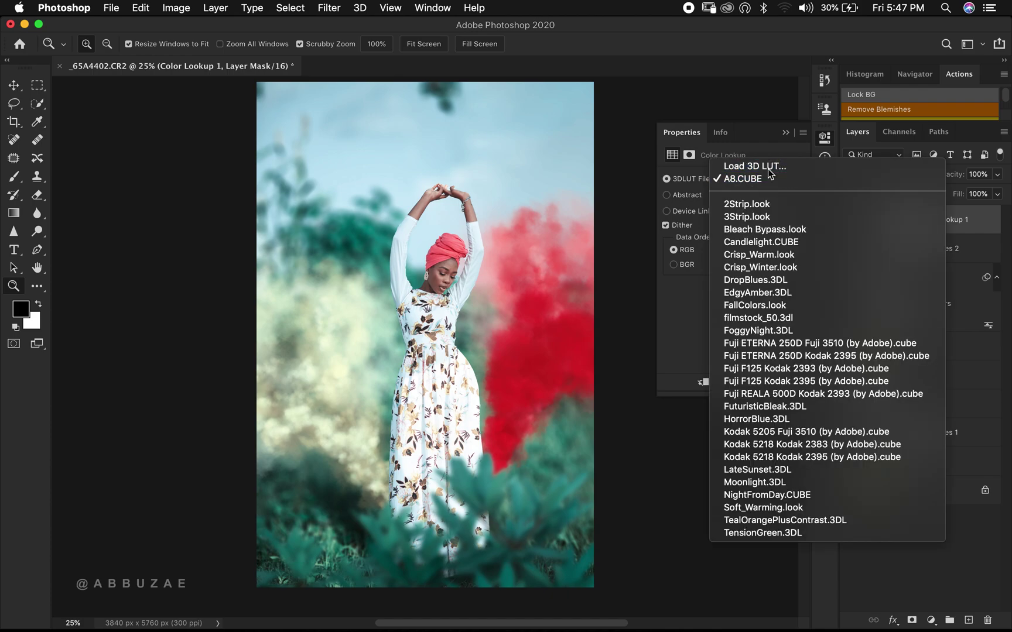
pyautogui.click(768, 169)
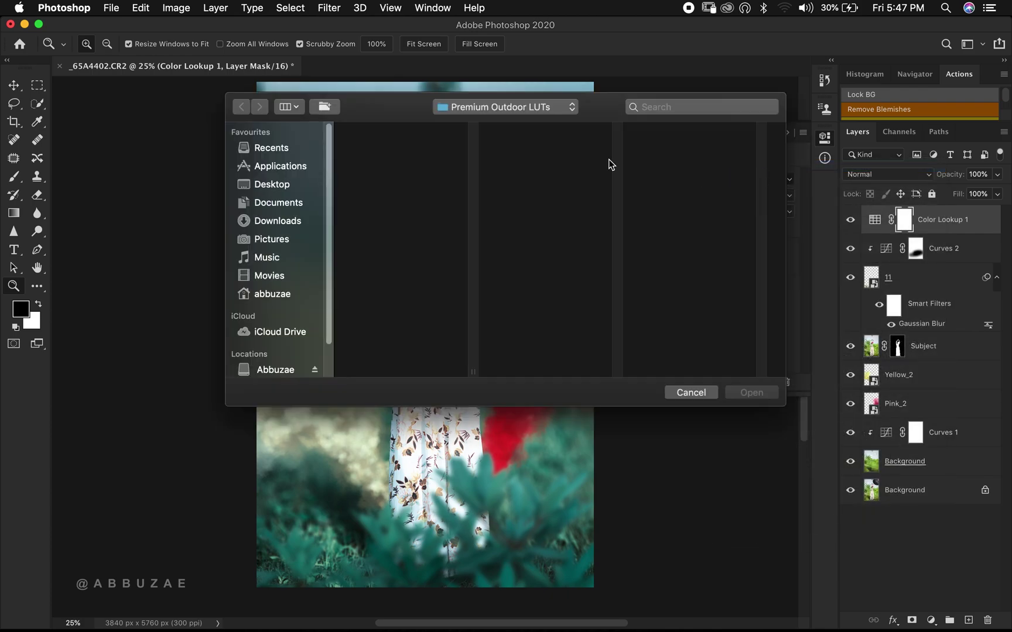
pyautogui.click(359, 130)
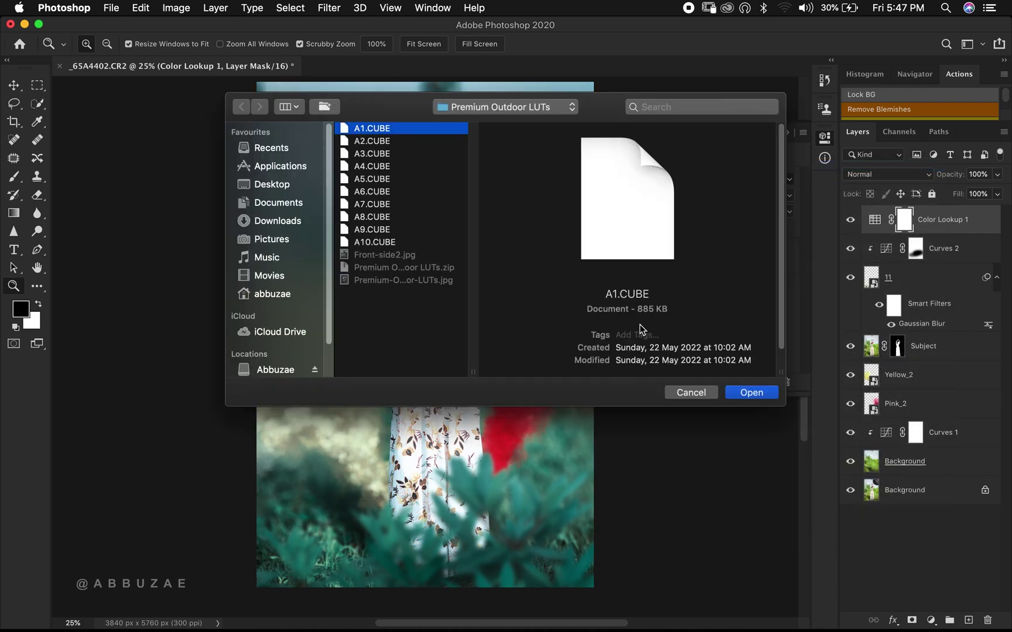
pyautogui.click(751, 392)
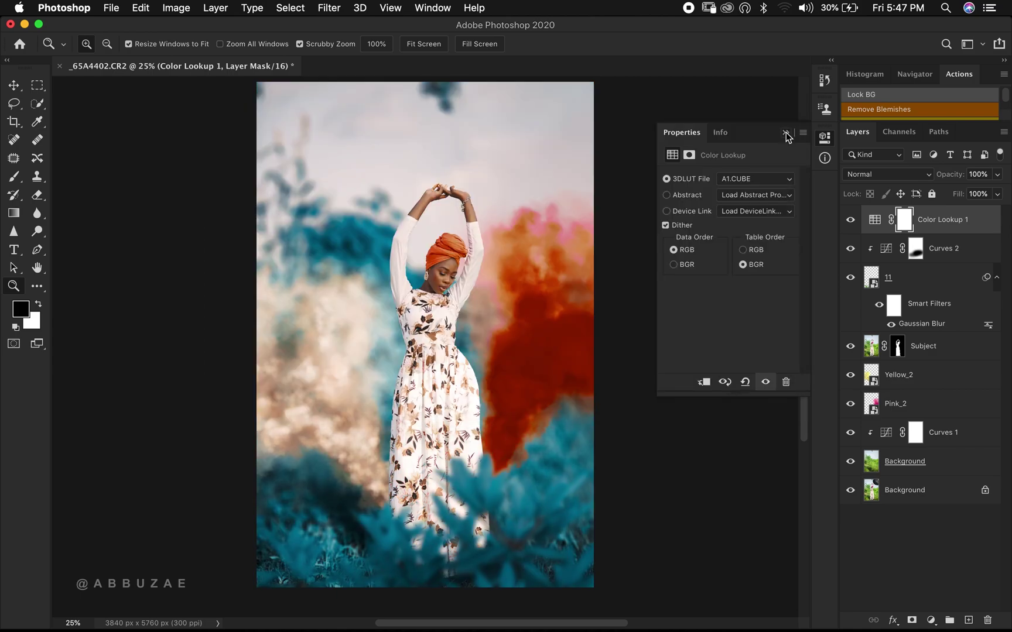
pyautogui.click(788, 135)
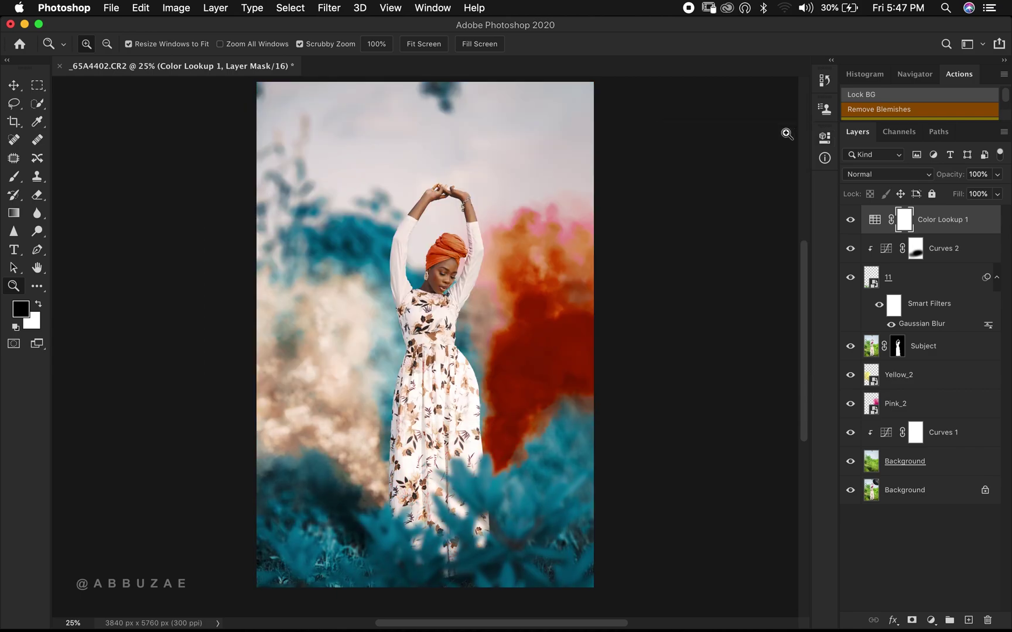
# Check the final color grade by hiding and showing the Color Lookup 1 layer
pyautogui.click(850, 222)
pyautogui.click(850, 222)
pyautogui.click(850, 222)
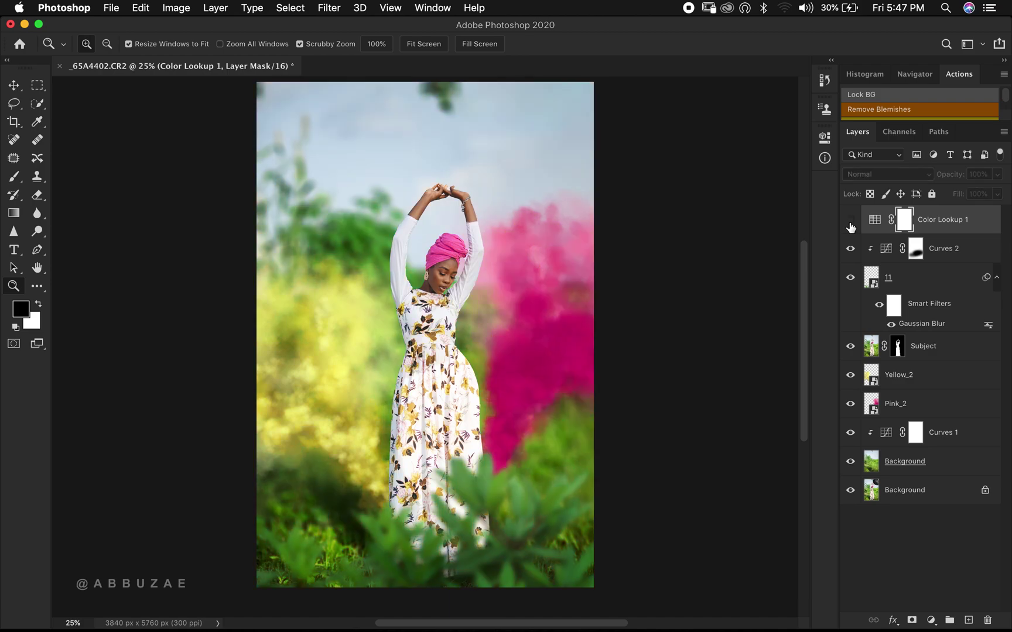
pyautogui.click(850, 224)
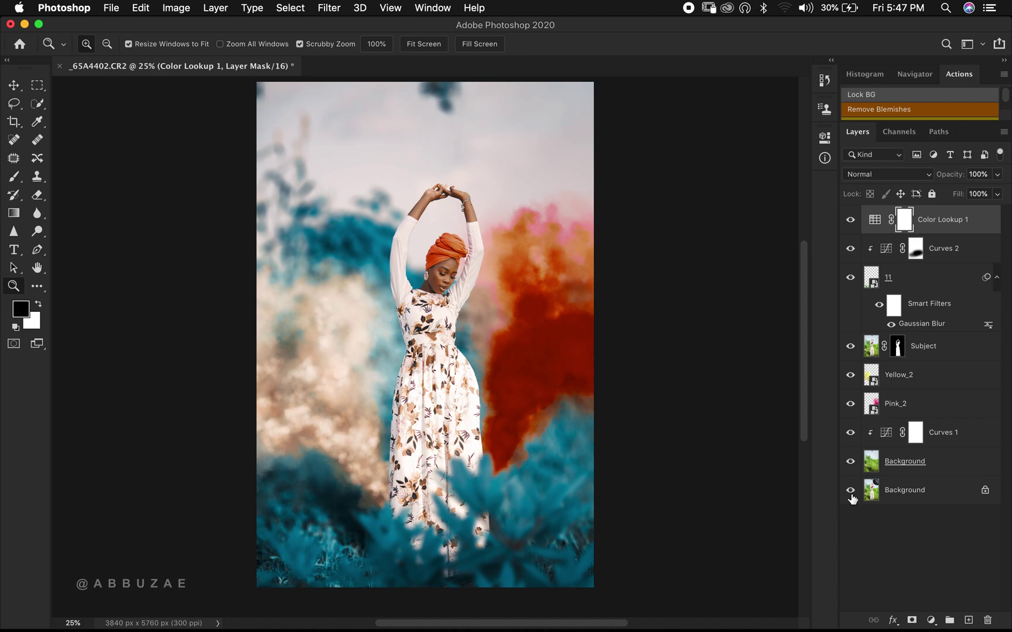
# Compare the graded composite with the original photo by isolating the locked Background layer and restoring all the layers
pyautogui.press('alt')
pyautogui.keyDown('alt'); pyautogui.click(850, 492); pyautogui.keyUp('alt')
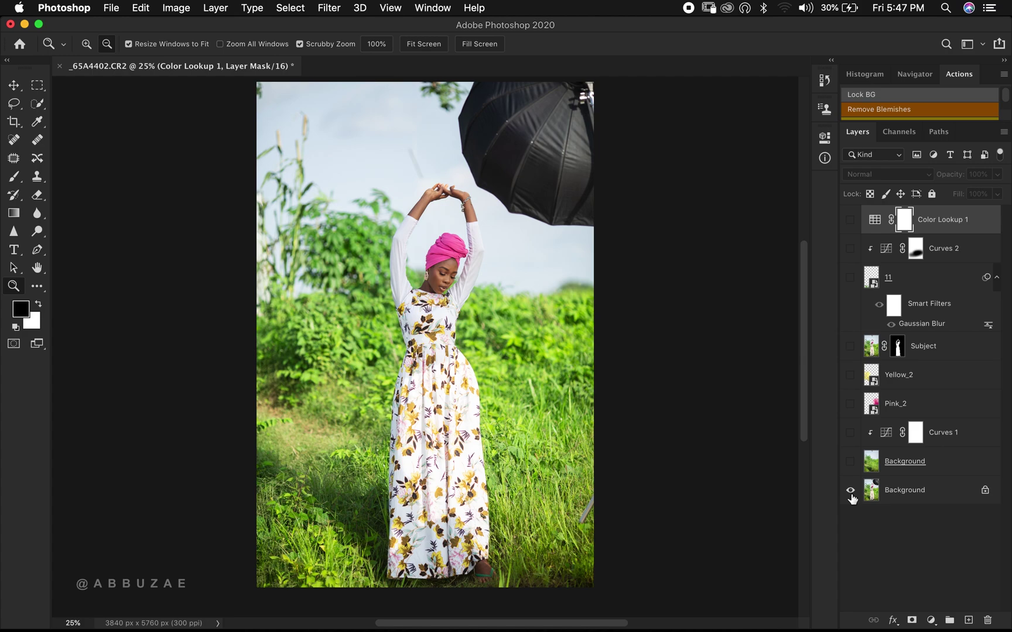
pyautogui.keyDown('alt'); pyautogui.click(850, 492); pyautogui.keyUp('alt')
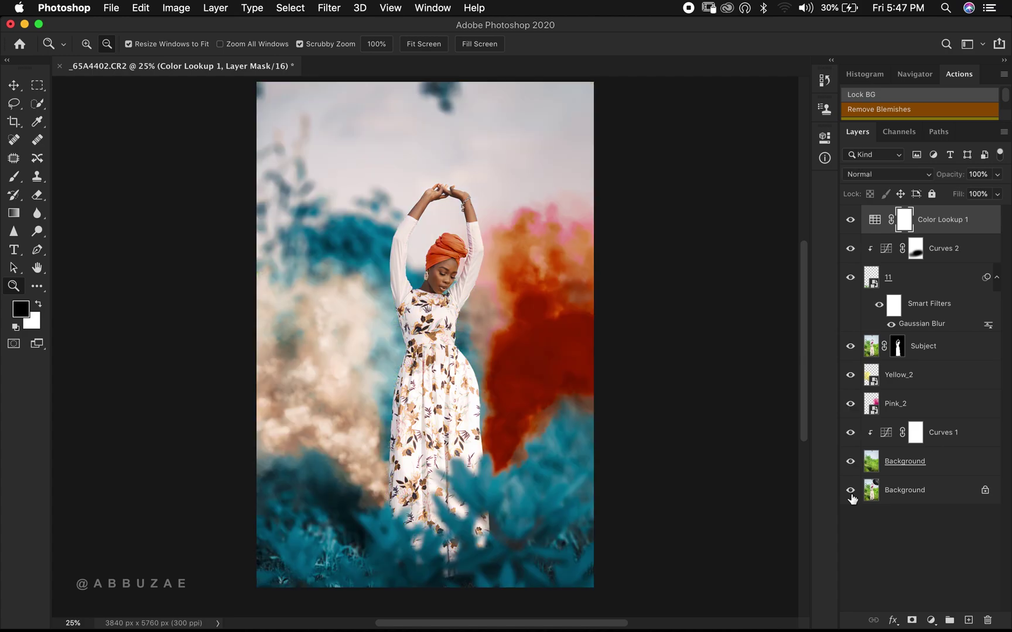
pyautogui.keyDown('alt'); pyautogui.click(850, 492); pyautogui.keyUp('alt')
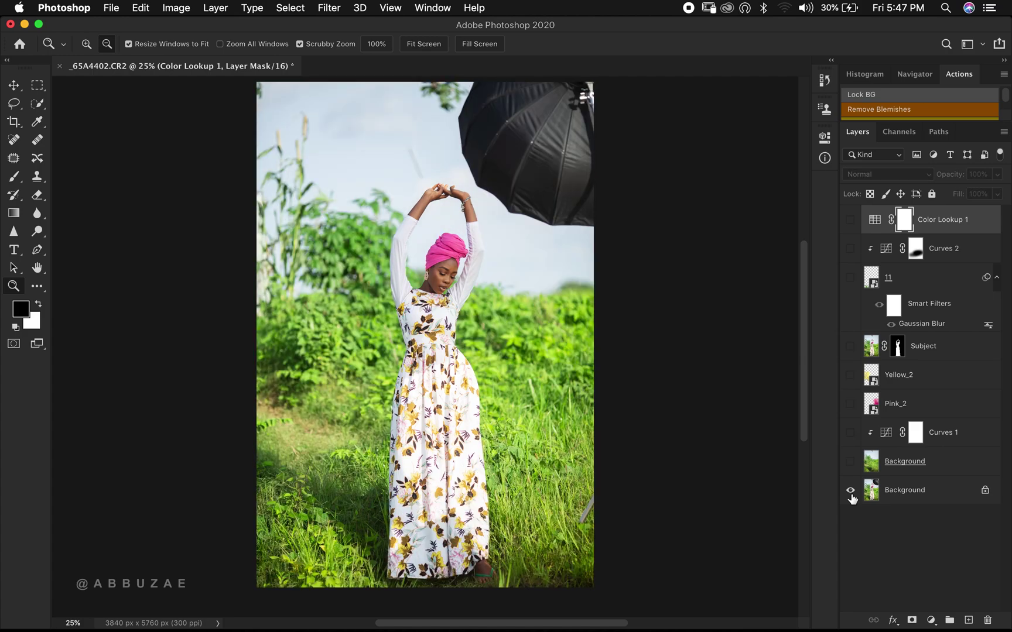
pyautogui.keyDown('alt'); pyautogui.click(850, 491); pyautogui.keyUp('alt')
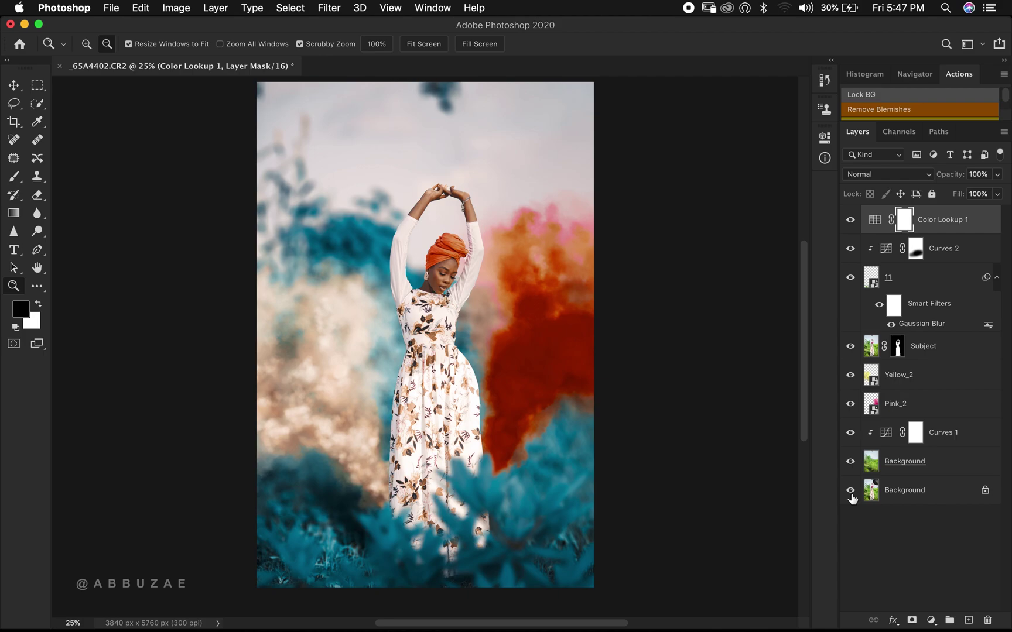